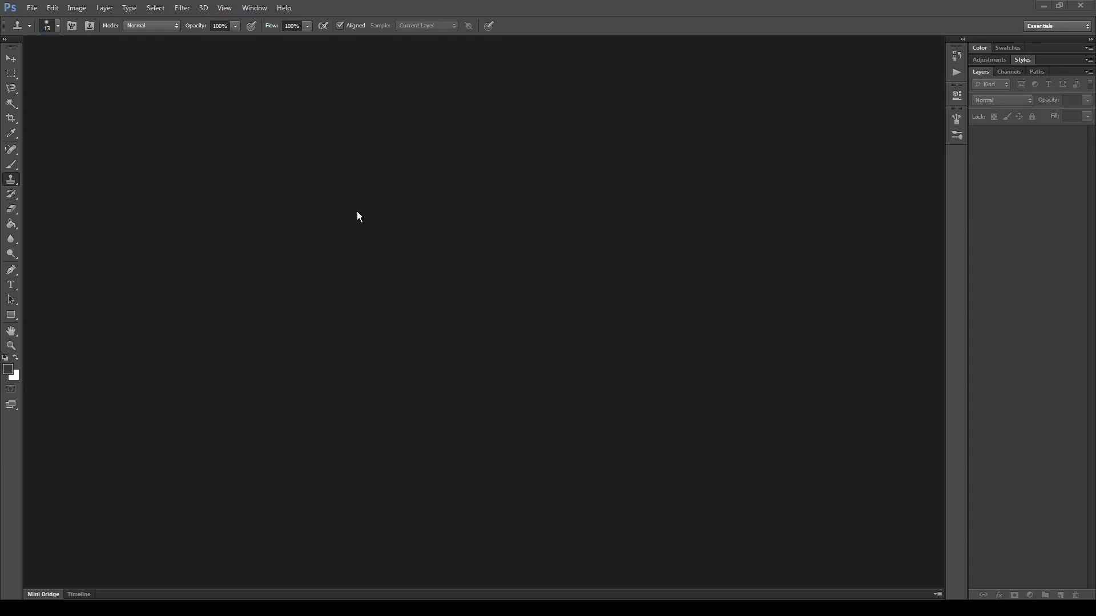
# - Load the action set file "Realistic Embroidery 2 - Actions" from the Realistic Embroidery 2 DEMO folder
pyautogui.click(255, 8)
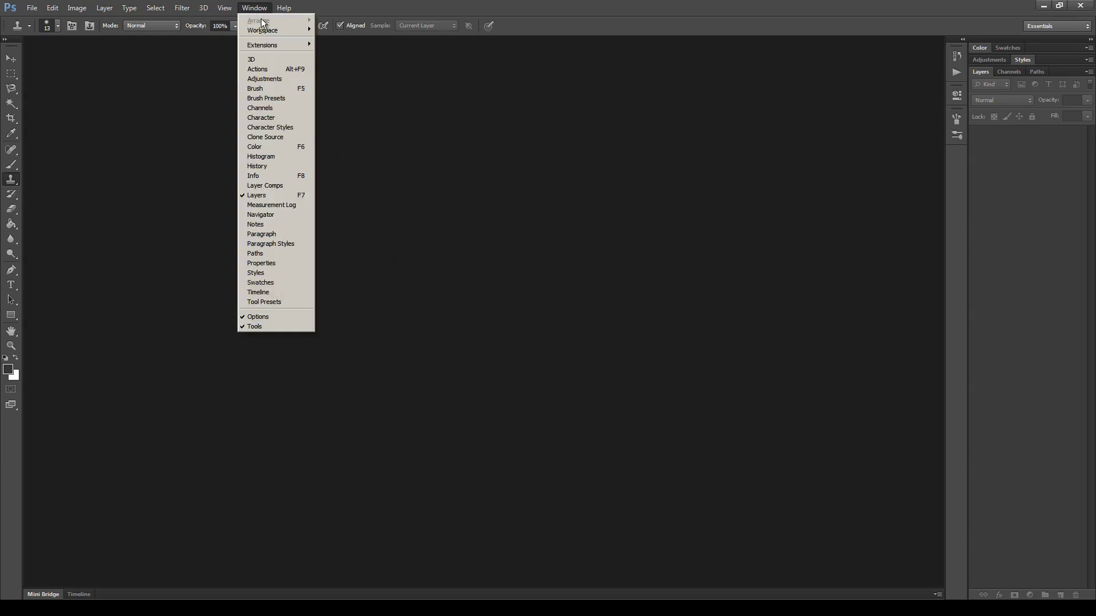
pyautogui.click(274, 69)
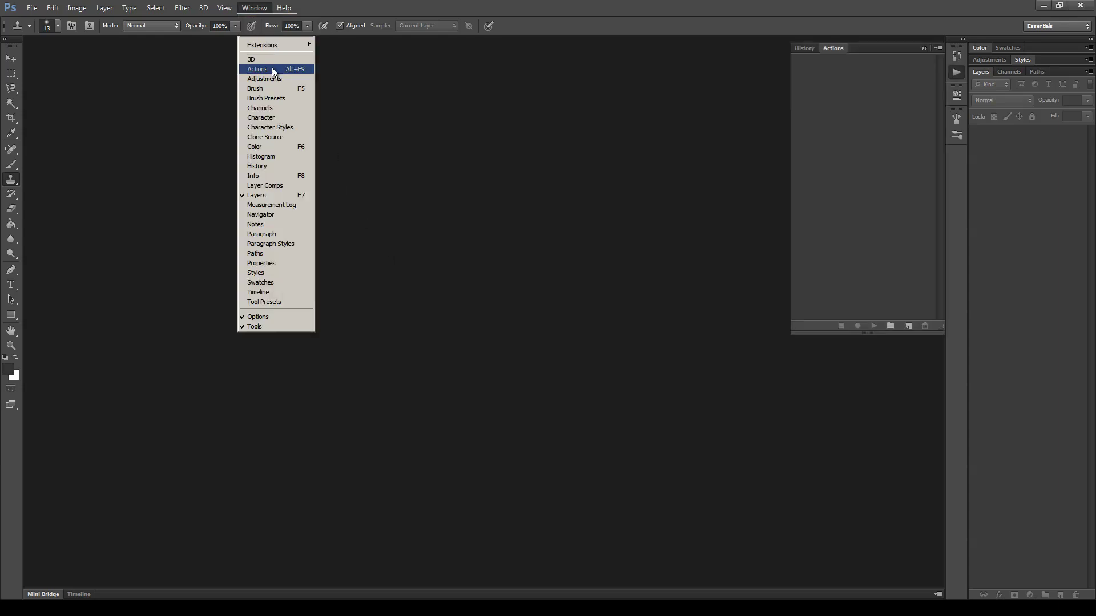
pyautogui.click(938, 50)
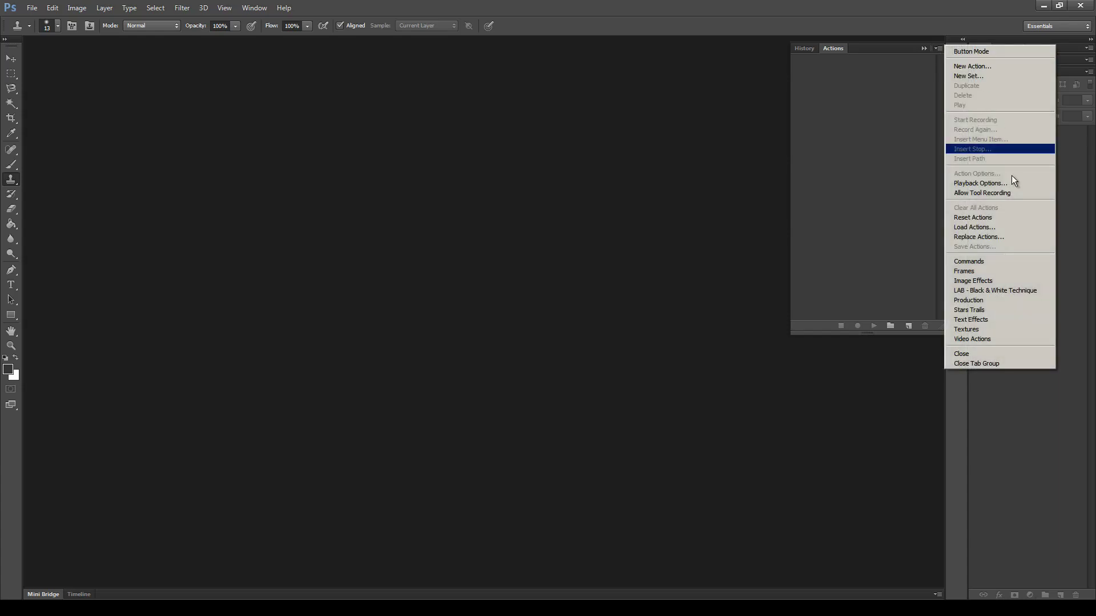
pyautogui.click(1012, 227)
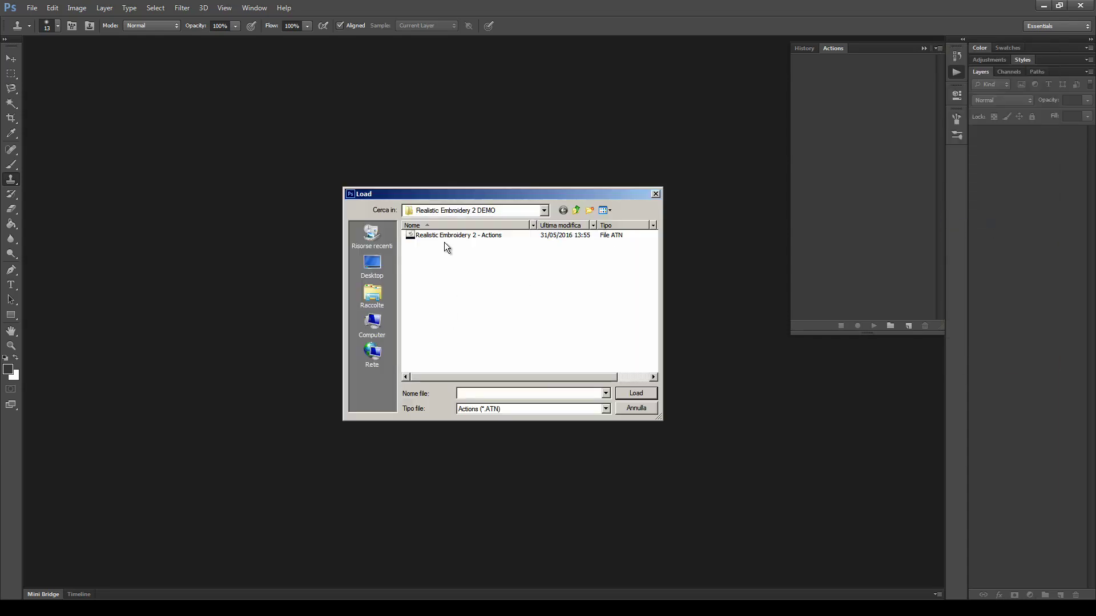
pyautogui.click(512, 236)
pyautogui.click(635, 392)
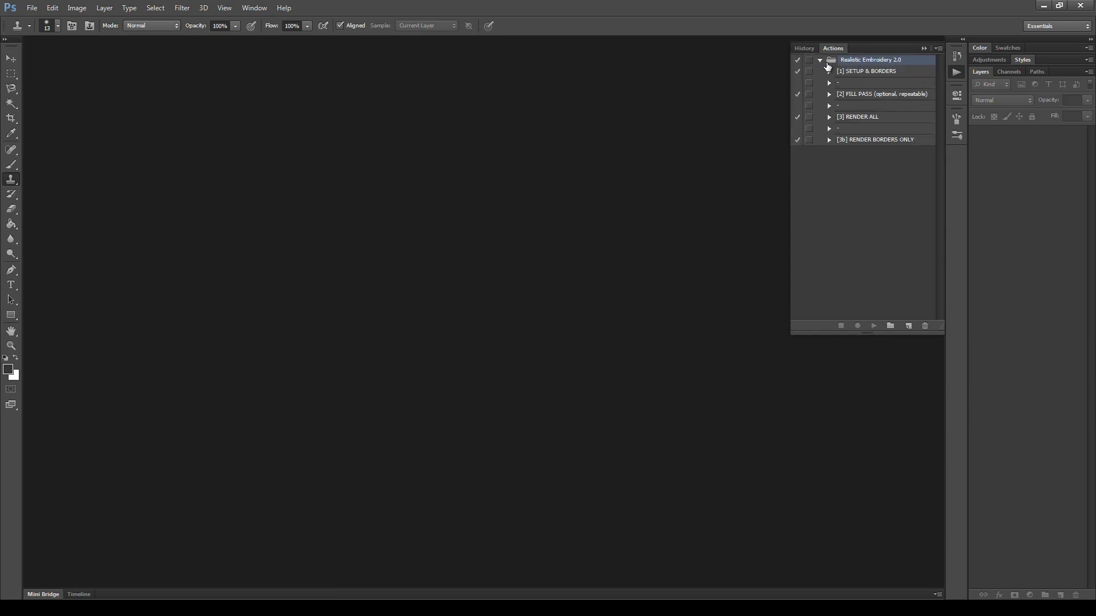
# - Load the brush file "Realistic Embroidery 2 - Brushes" through the Preset Manager
pyautogui.click(51, 8)
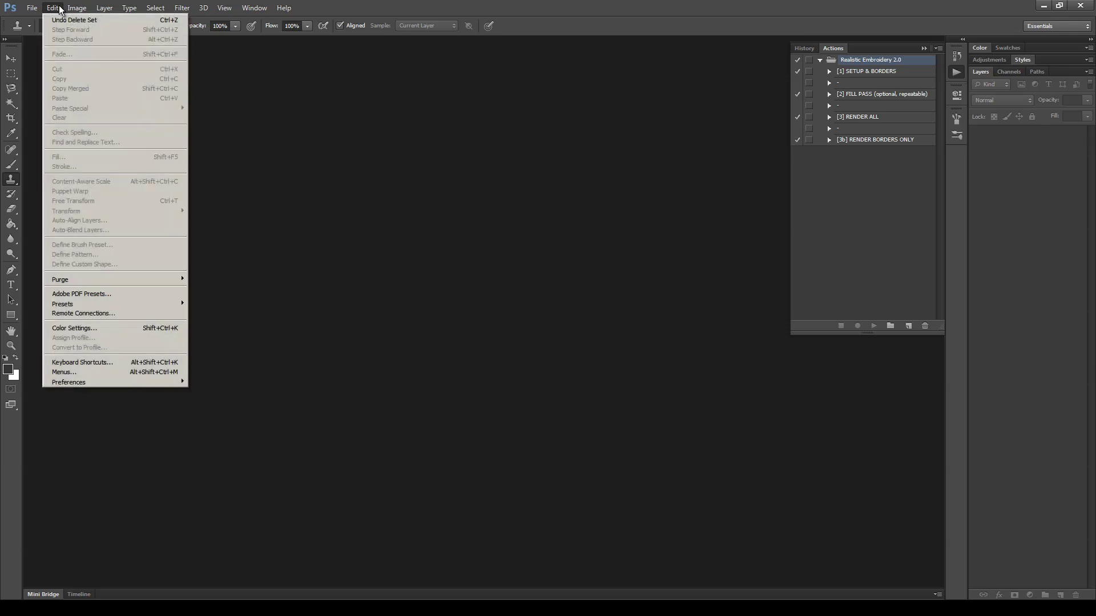
pyautogui.moveTo(147, 308)
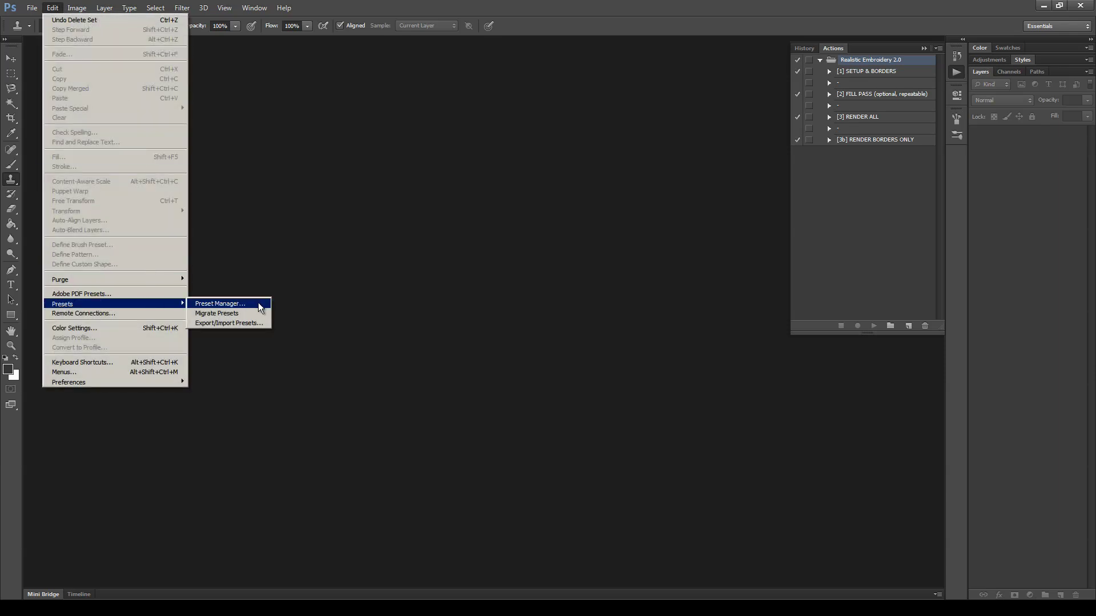
pyautogui.click(259, 307)
pyautogui.click(482, 204)
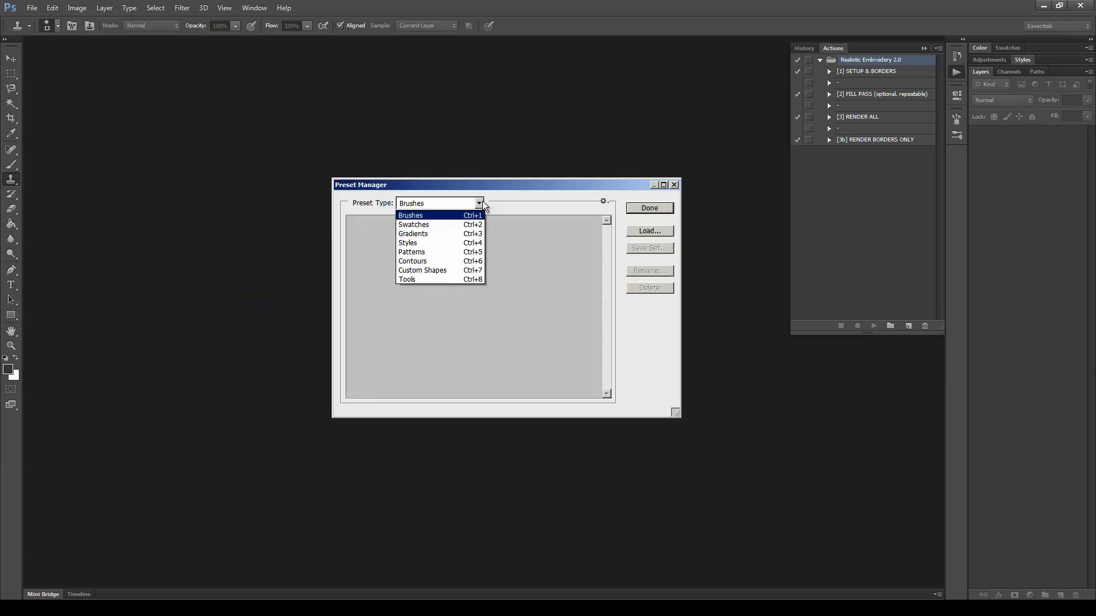
pyautogui.click(419, 210)
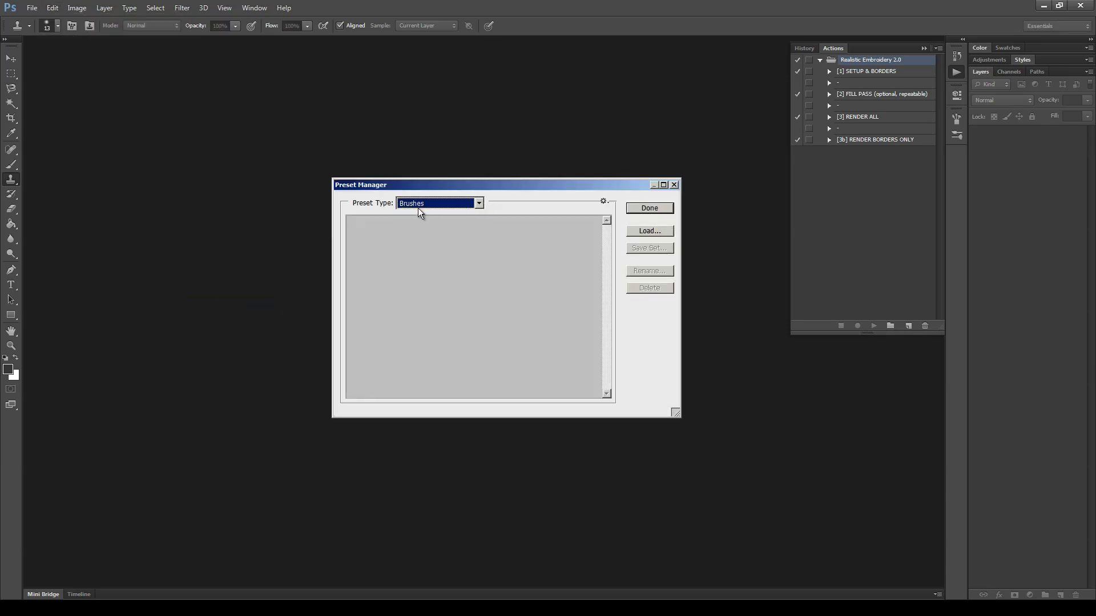
pyautogui.click(656, 232)
pyautogui.click(456, 236)
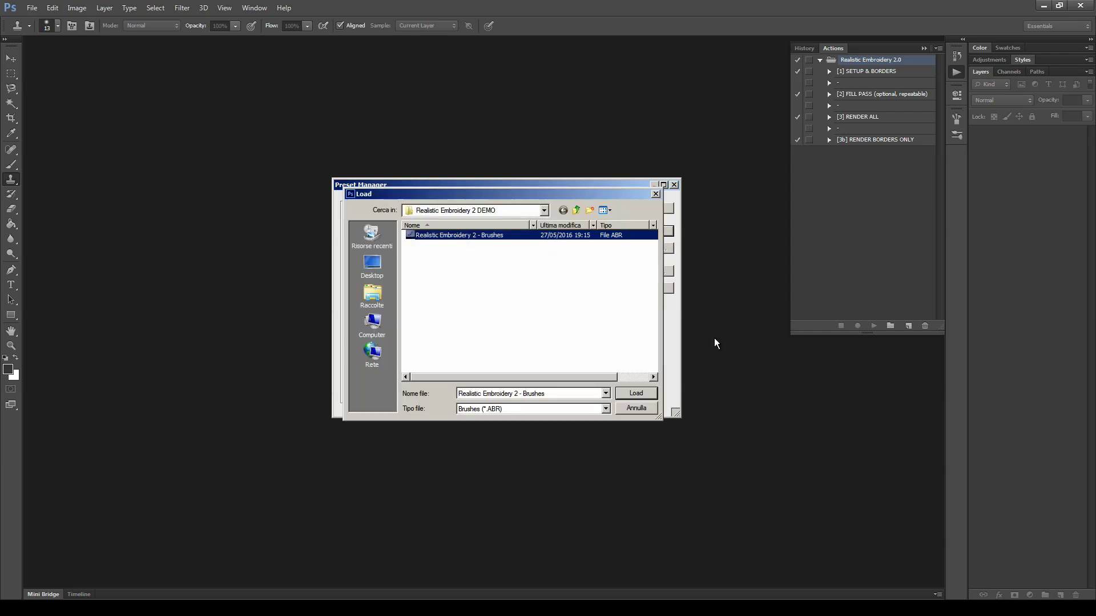
pyautogui.click(636, 393)
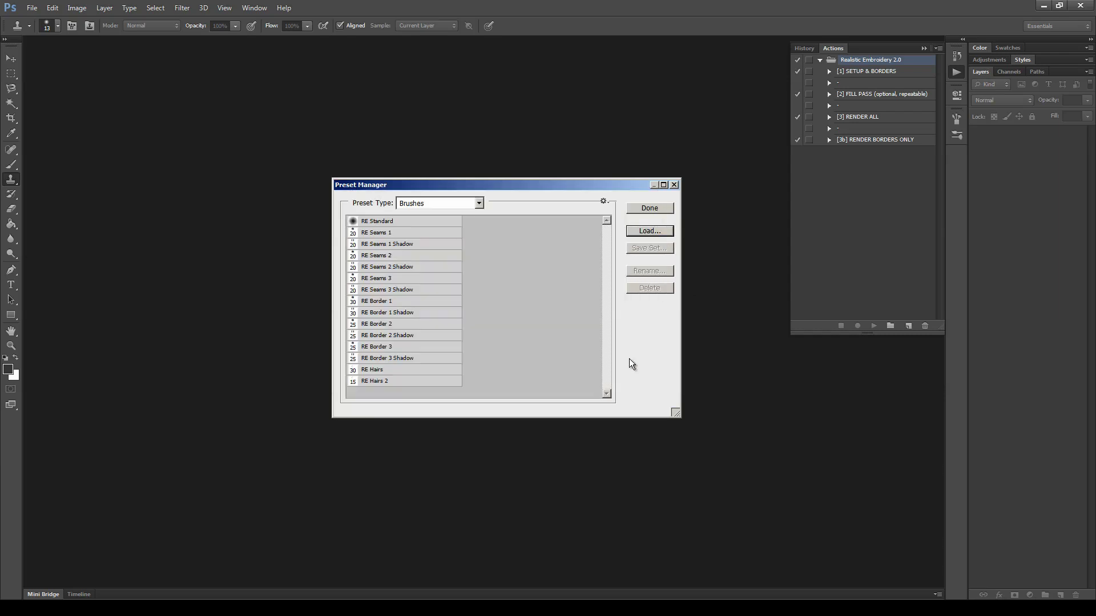
# - Load the style file "Realistic Embroidery 2 - Styles" in the Preset Manager and finish managing presets
pyautogui.click(478, 203)
pyautogui.click(453, 242)
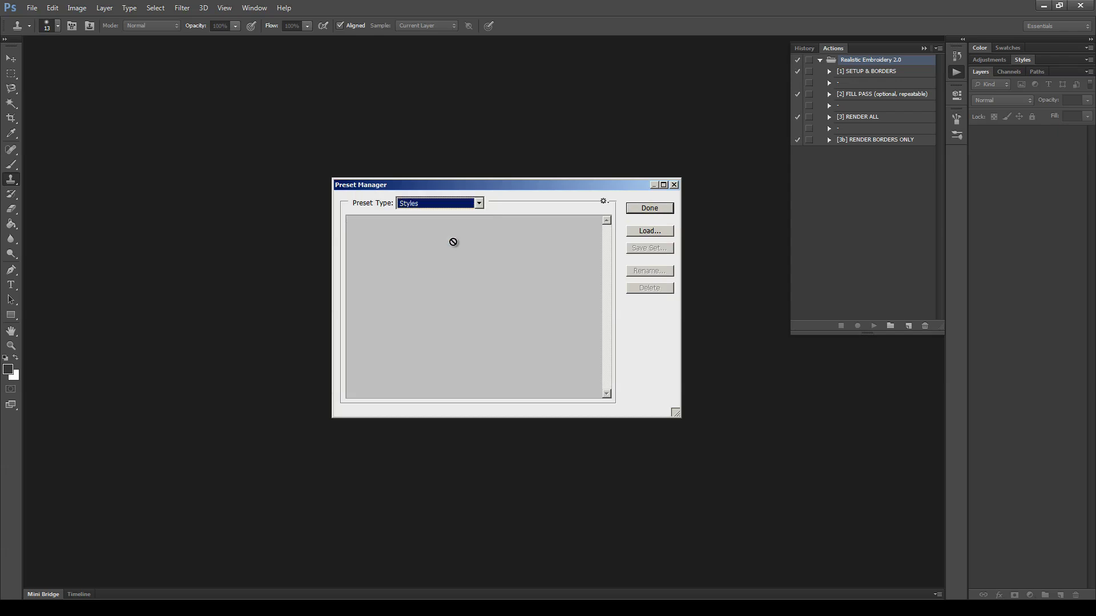
pyautogui.click(645, 230)
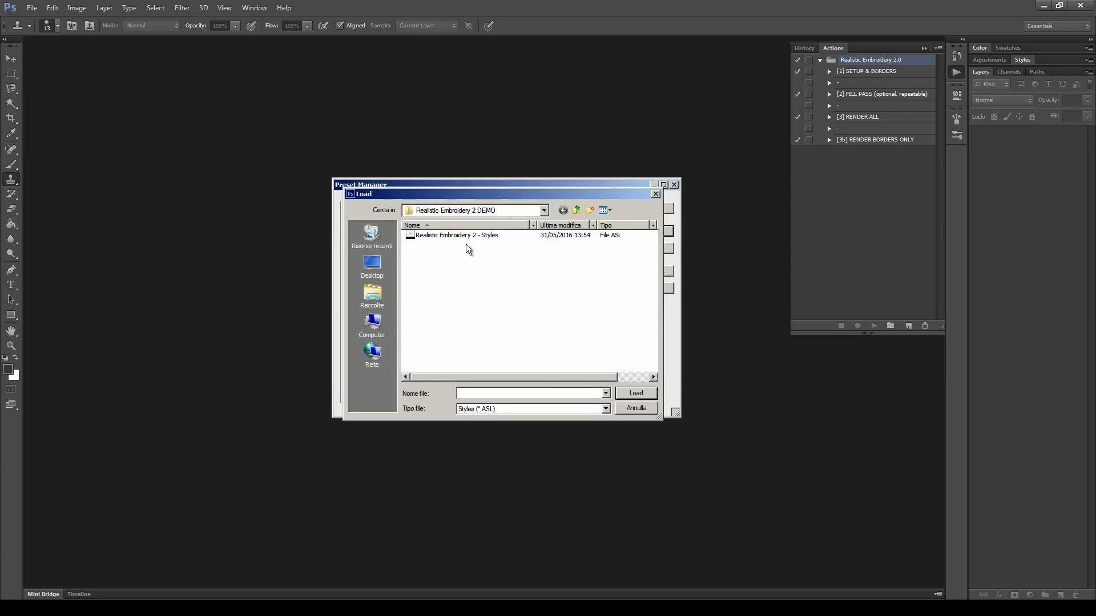
pyautogui.click(463, 235)
pyautogui.click(643, 392)
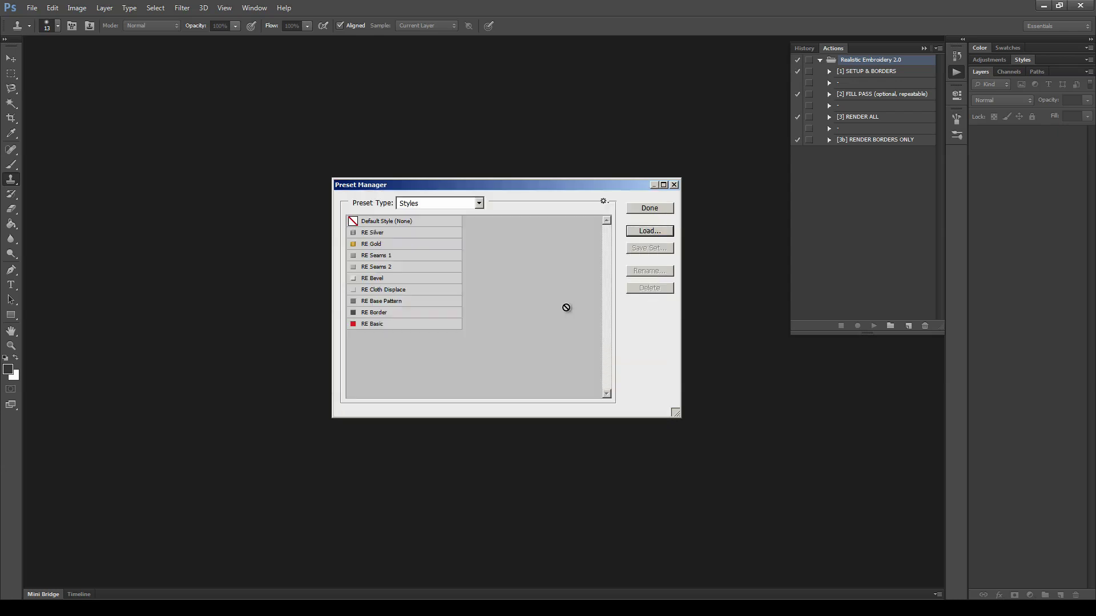
pyautogui.click(650, 209)
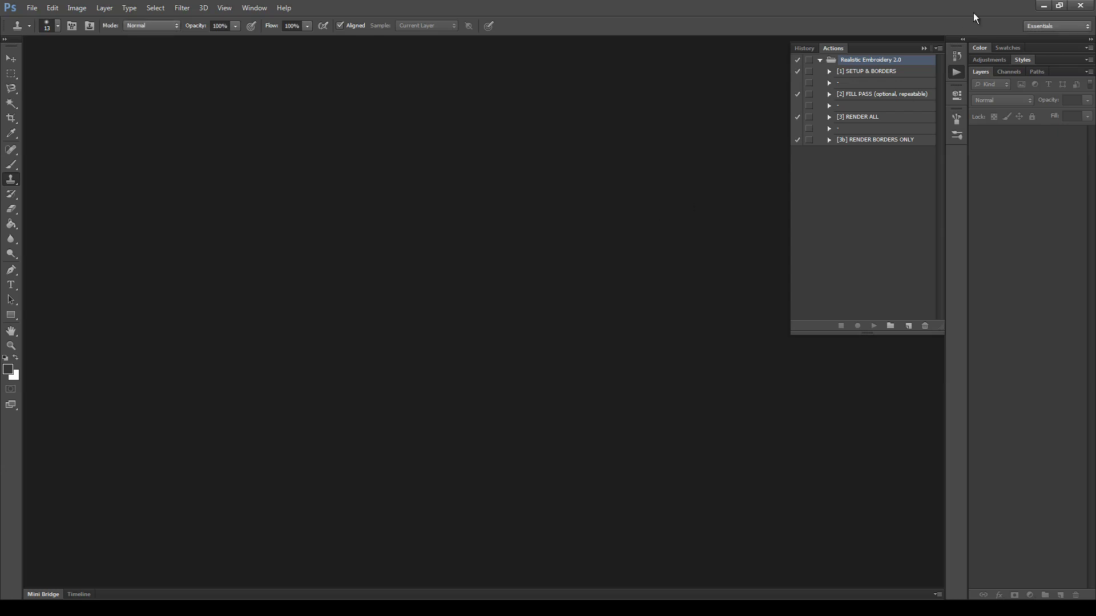
# - Expand the collapsed dock so the loaded actions and brush presets stay visible, and check the loaded styles briefly
pyautogui.click(760, 207)
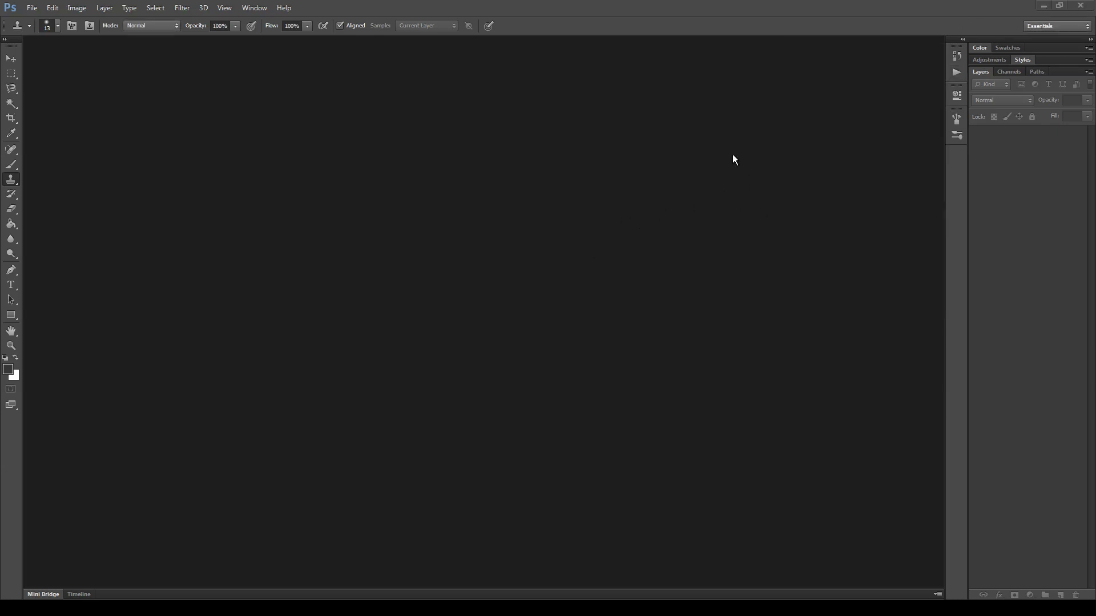
pyautogui.click(962, 40)
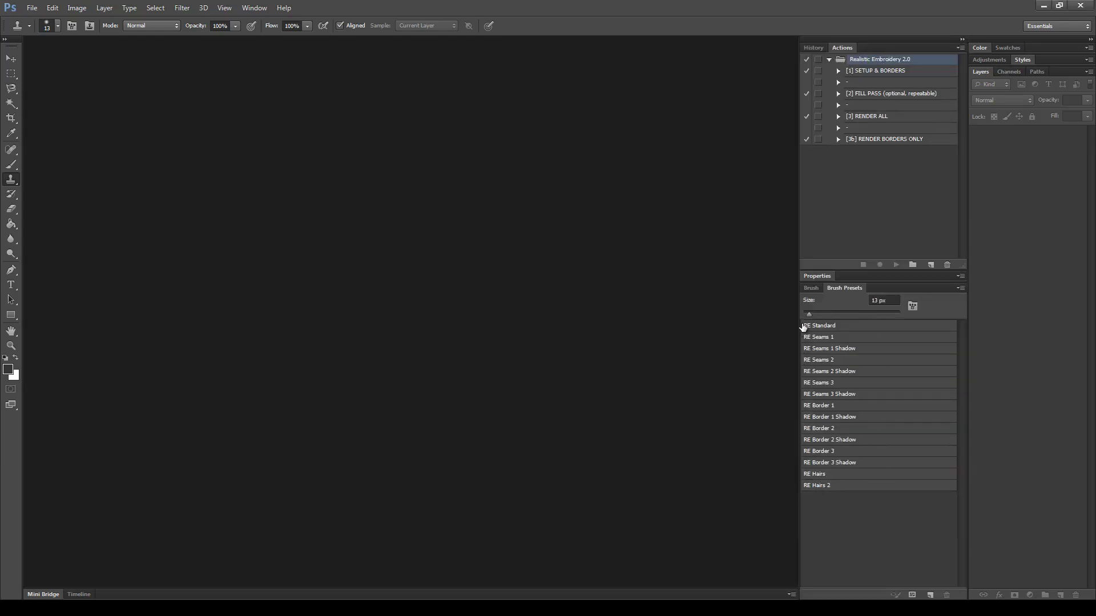
pyautogui.click(1026, 60)
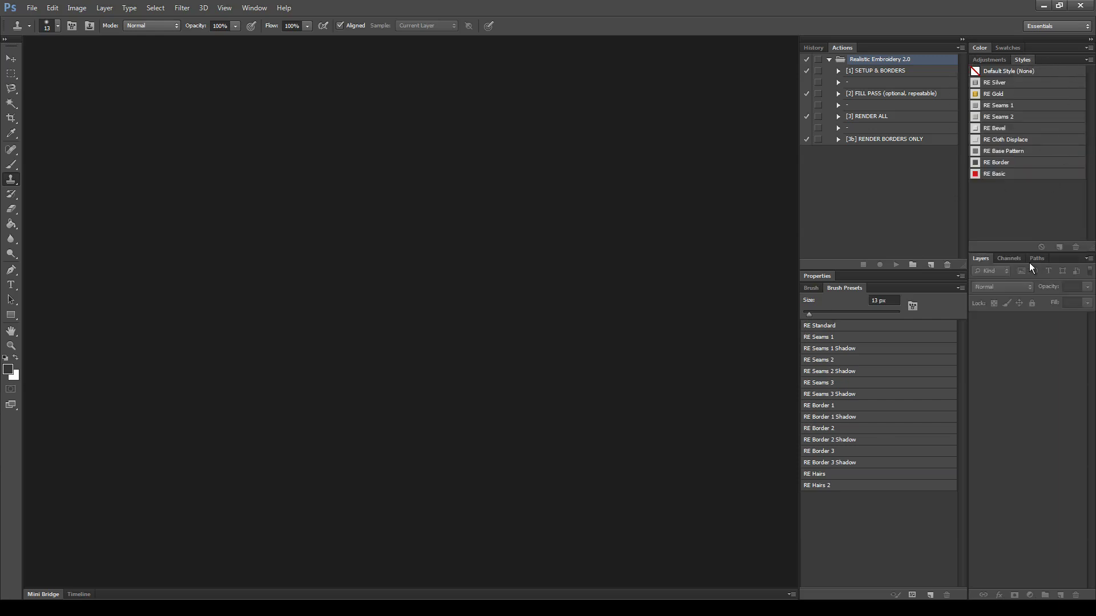
pyautogui.click(1024, 59)
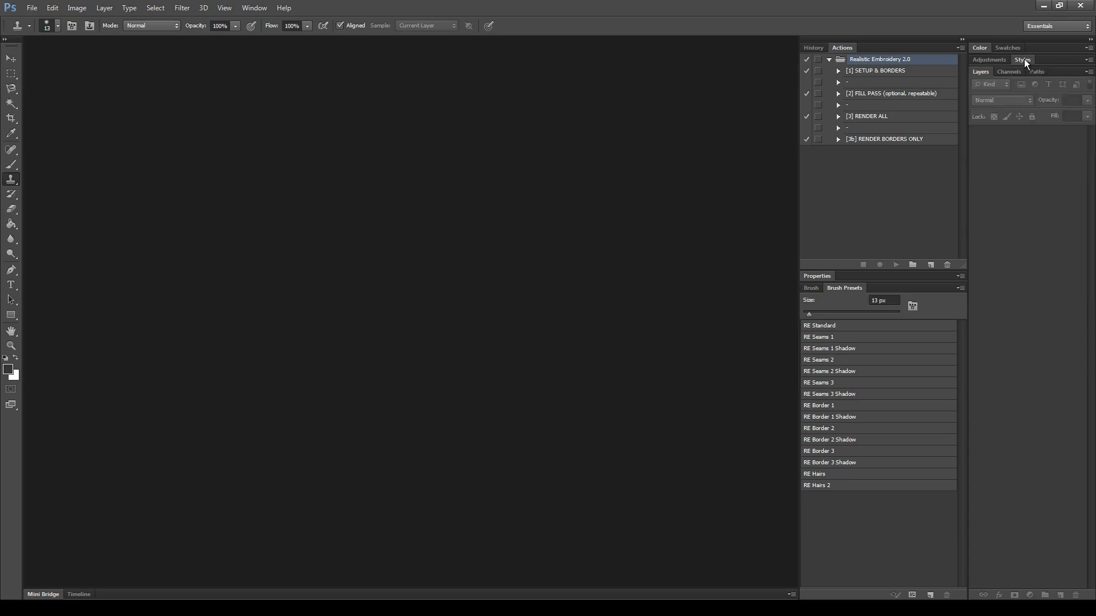
# - Open the document "Realistic Embroidery 2 - TEMPLATE" from the Realistic Embroidery 2 DEMO folder
pyautogui.click(32, 8)
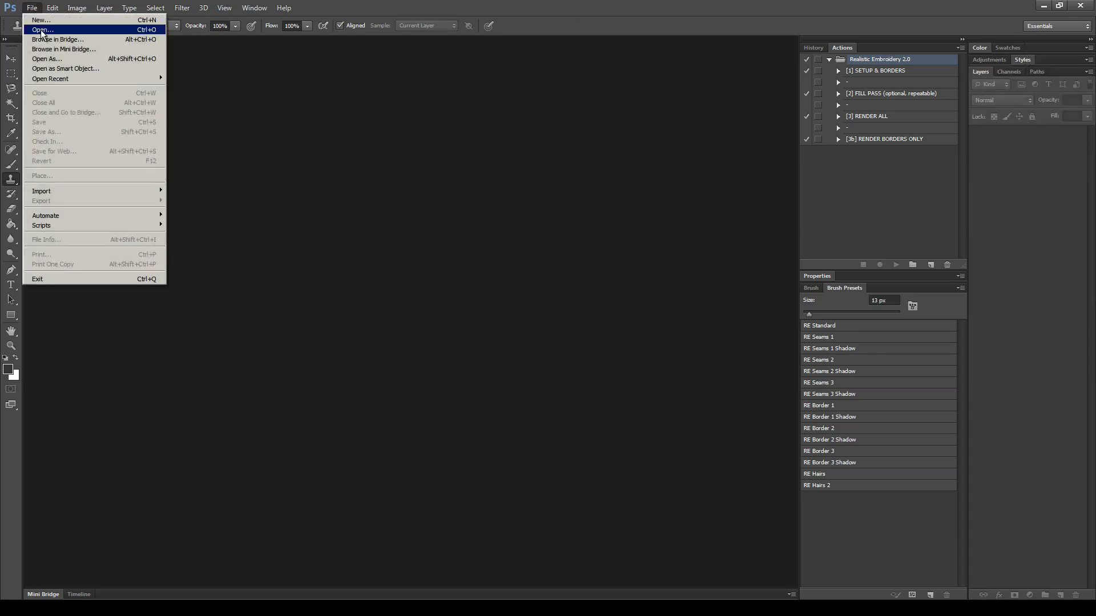
pyautogui.click(45, 28)
pyautogui.click(463, 279)
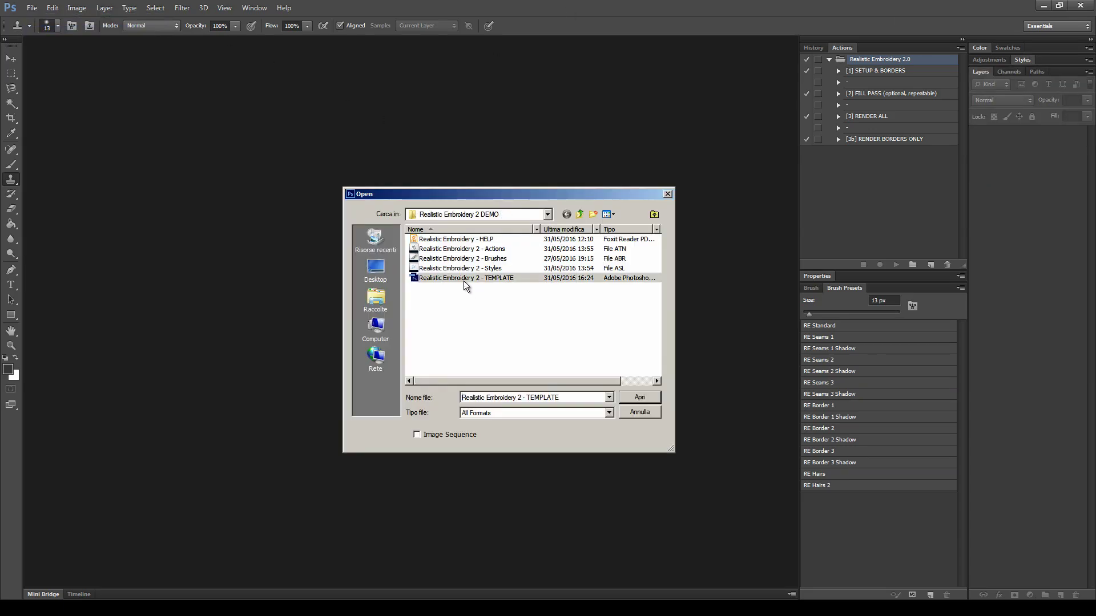
pyautogui.click(640, 399)
# - Check the template's pixel dimensions and resolution in the Image Size settings without changing them
pyautogui.click(77, 8)
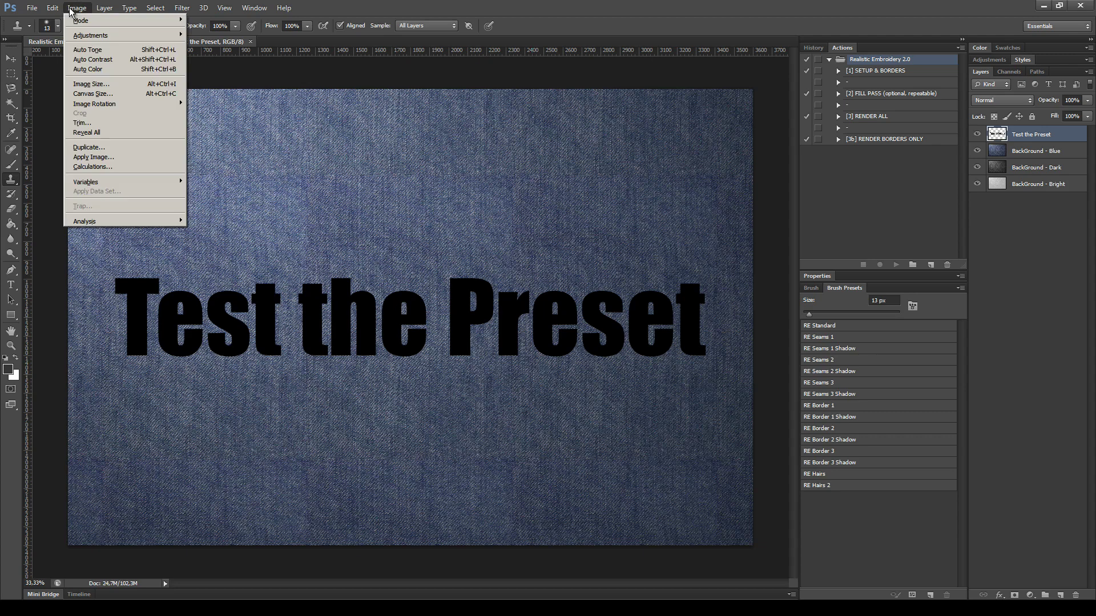
pyautogui.click(91, 84)
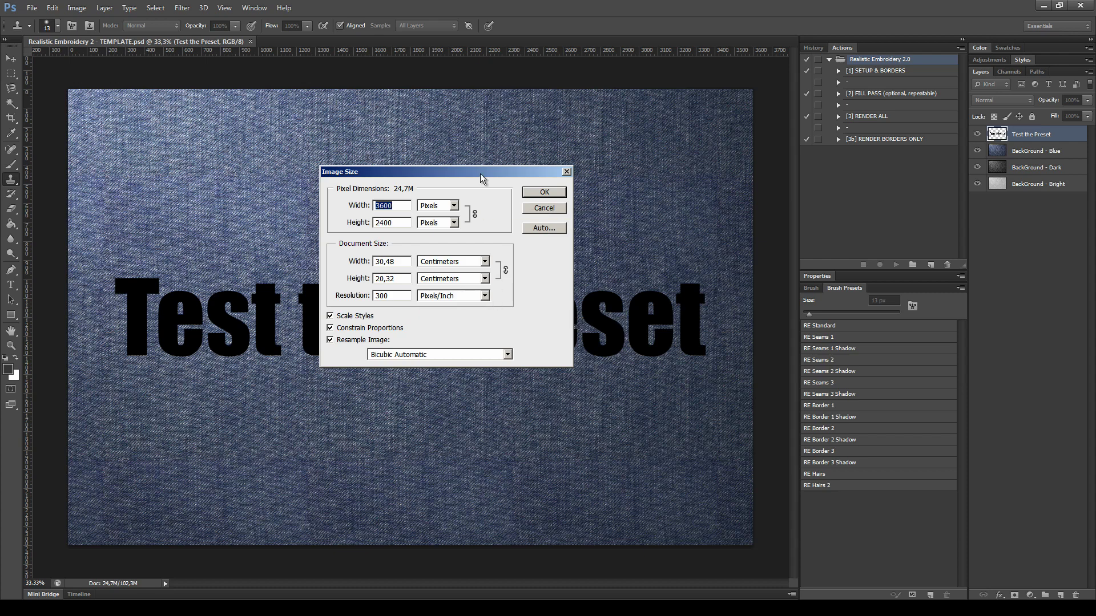
pyautogui.click(538, 193)
# - Preview the fabric backgrounds by hiding and restoring BackGround - Blue and BackGround - Dark, then reselect the Test the Preset layer
pyautogui.click(1048, 155)
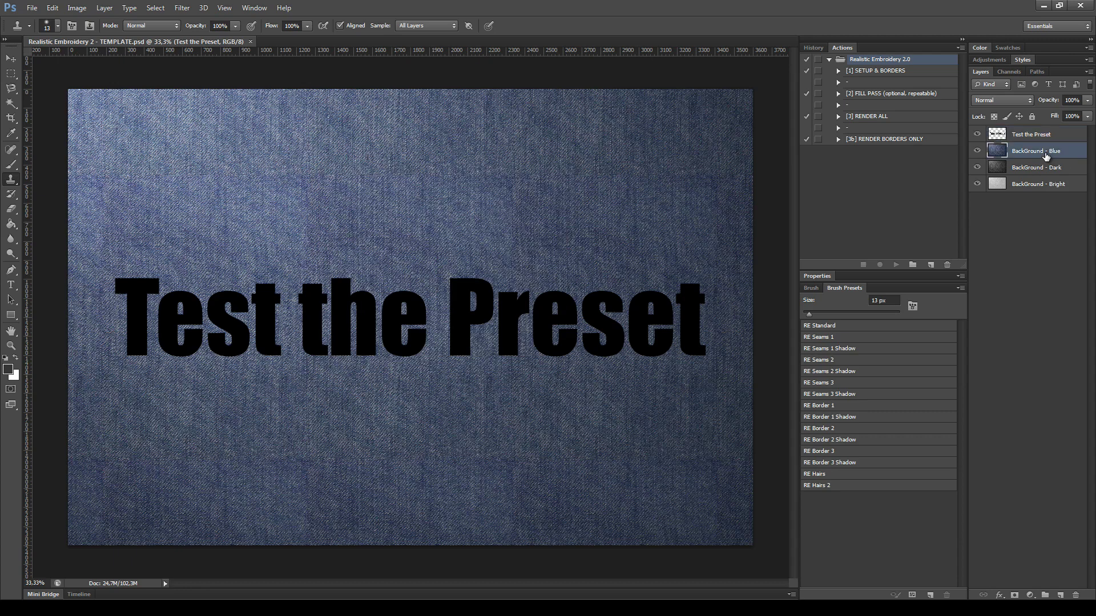
pyautogui.click(977, 151)
pyautogui.click(977, 168)
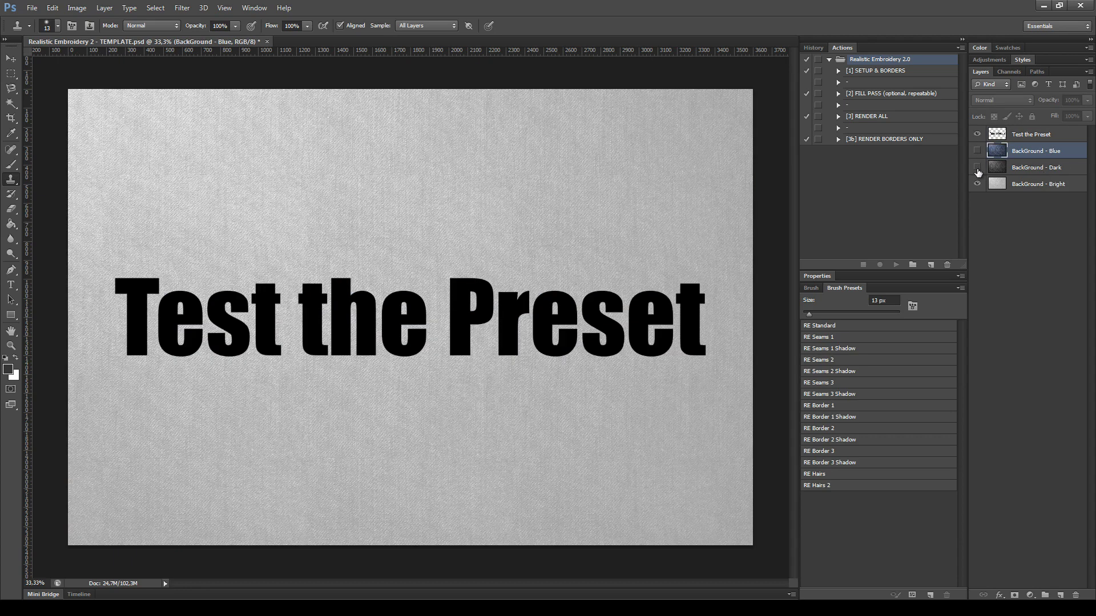
pyautogui.click(977, 167)
pyautogui.click(977, 151)
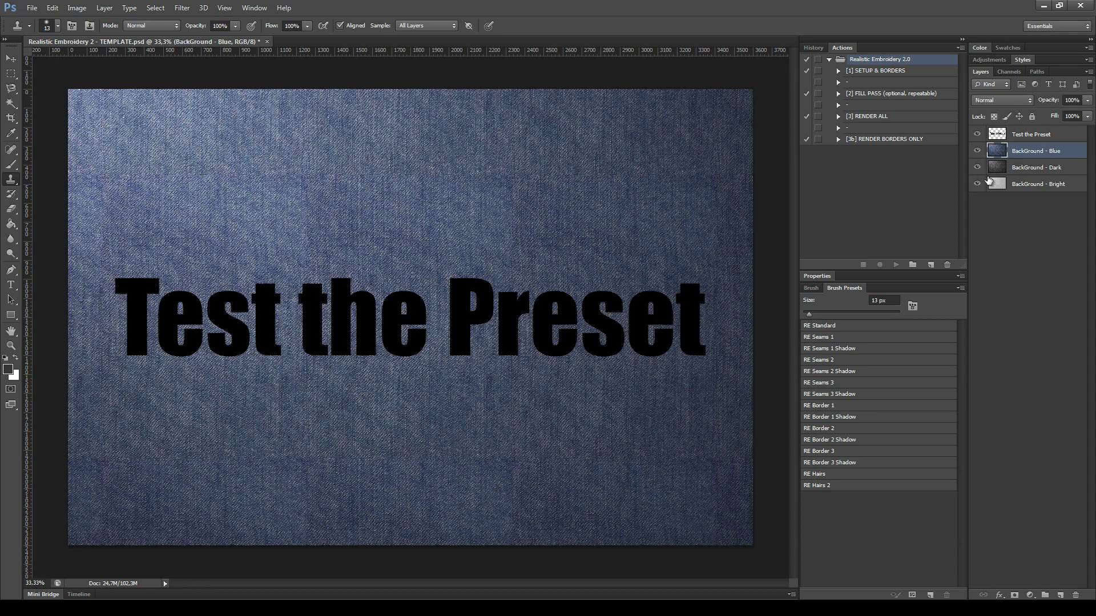
pyautogui.click(1060, 135)
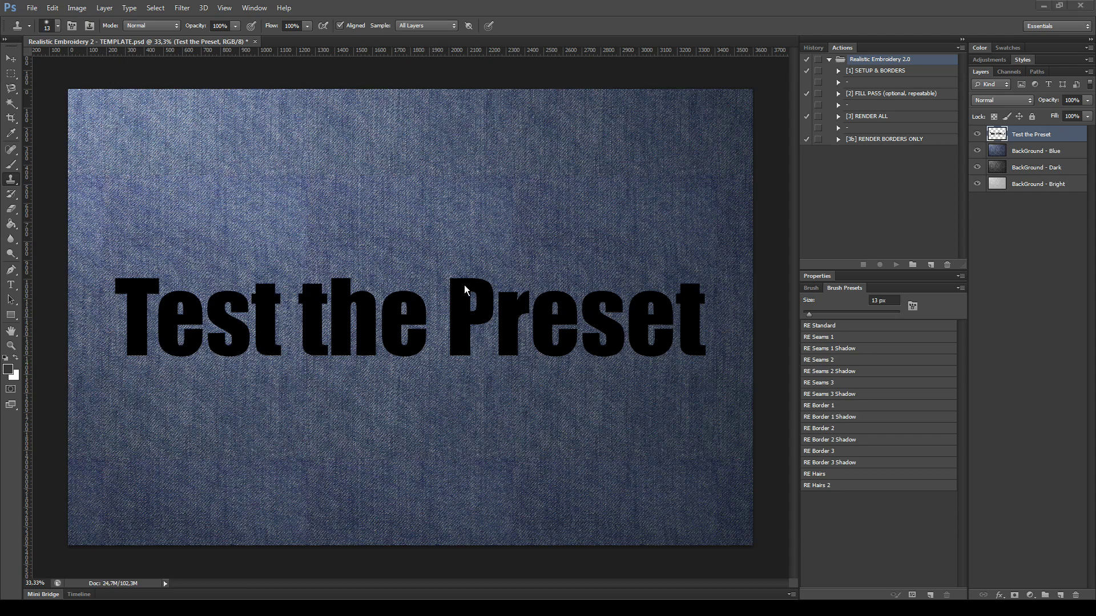
# - Examine the Realistic Embroidery 2.0 actions for setup and borders, fill pass, render all and render borders only
pyautogui.click(10, 169)
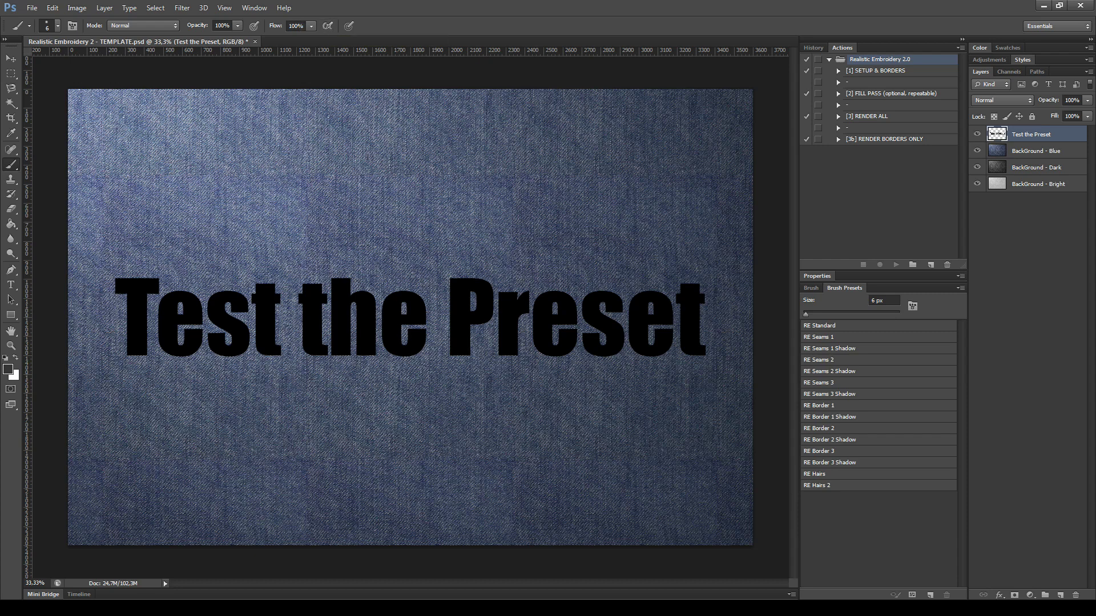
pyautogui.click(891, 93)
pyautogui.click(872, 72)
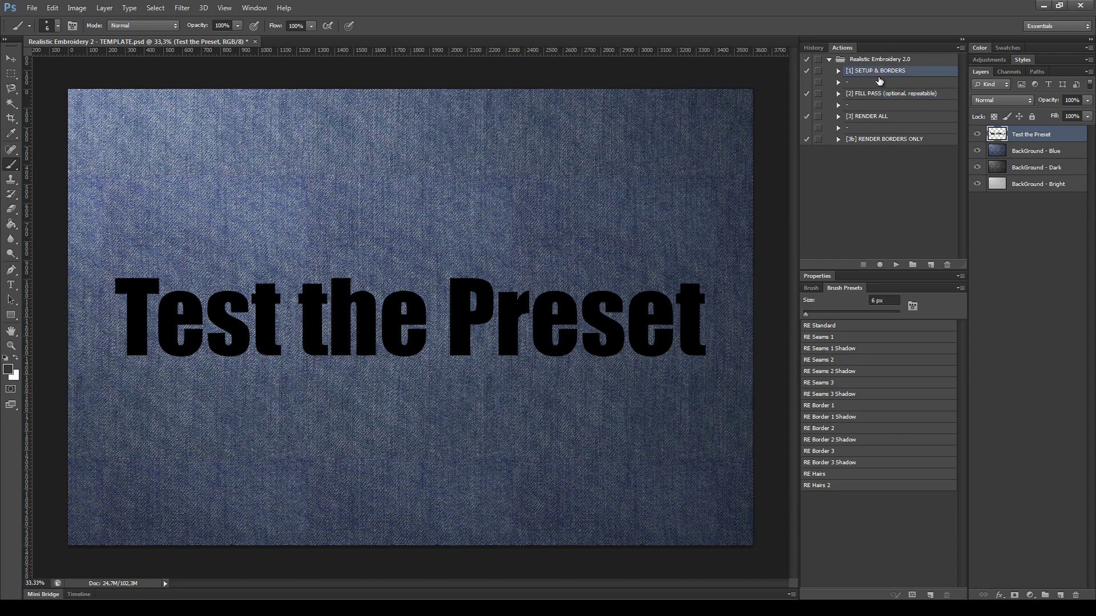
pyautogui.click(872, 94)
pyautogui.click(868, 117)
pyautogui.click(885, 72)
pyautogui.click(868, 96)
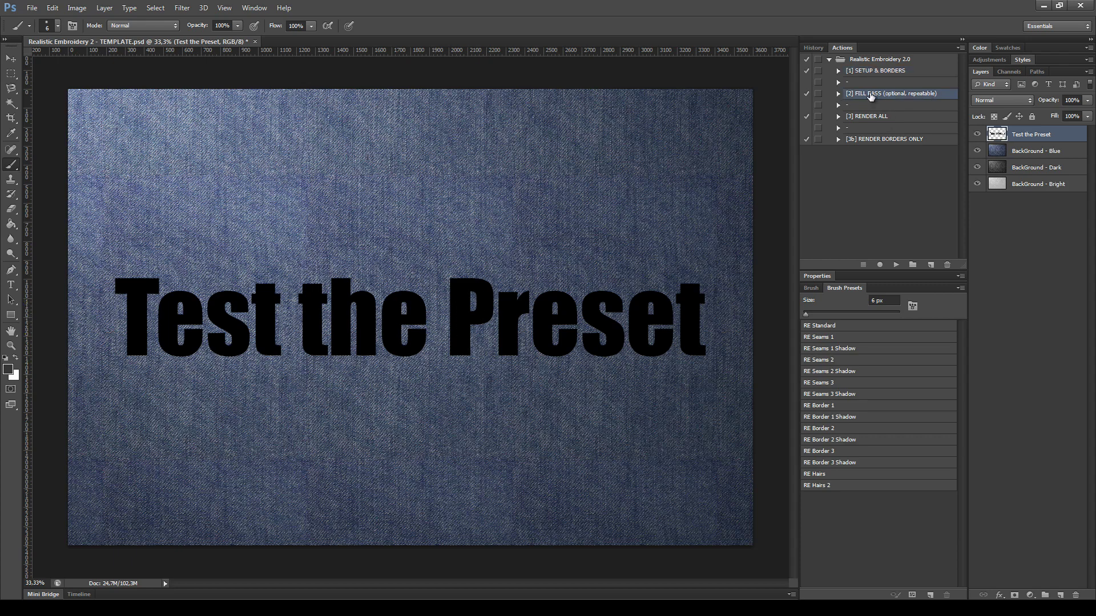
pyautogui.click(879, 118)
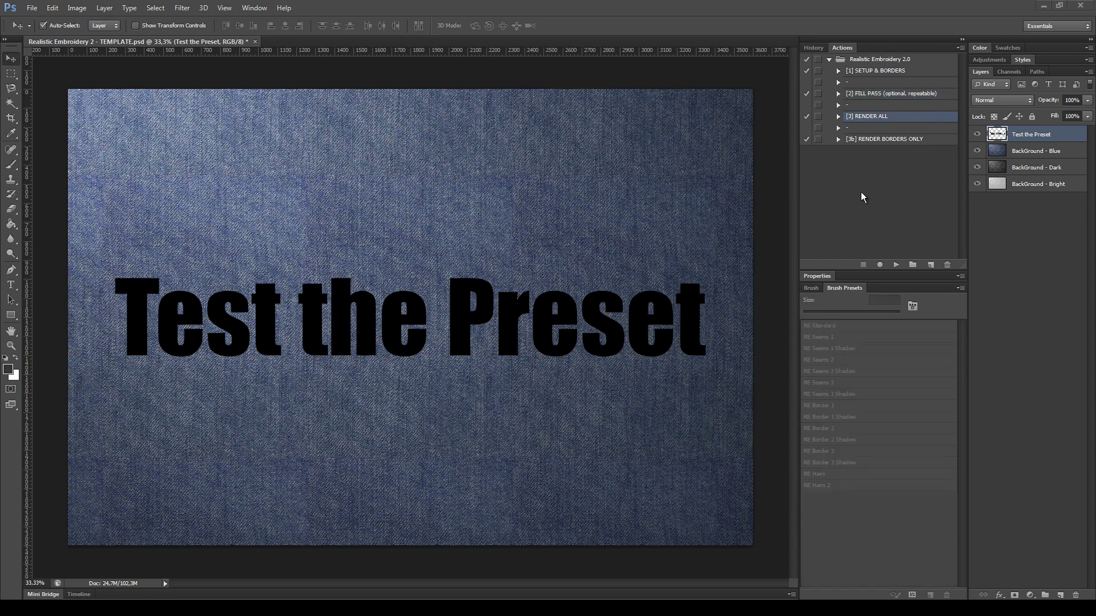
pyautogui.click(883, 143)
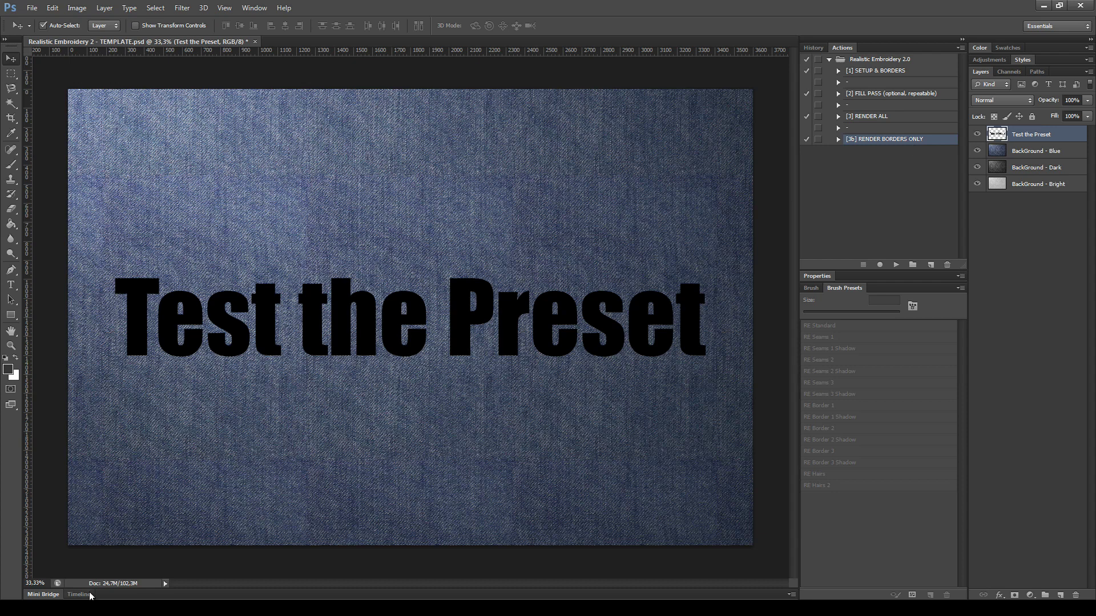
# - Run the [1] SETUP & BORDERS action on the Test the Preset layer using the Brush tool with the RE Border 1 preset
pyautogui.press('b')
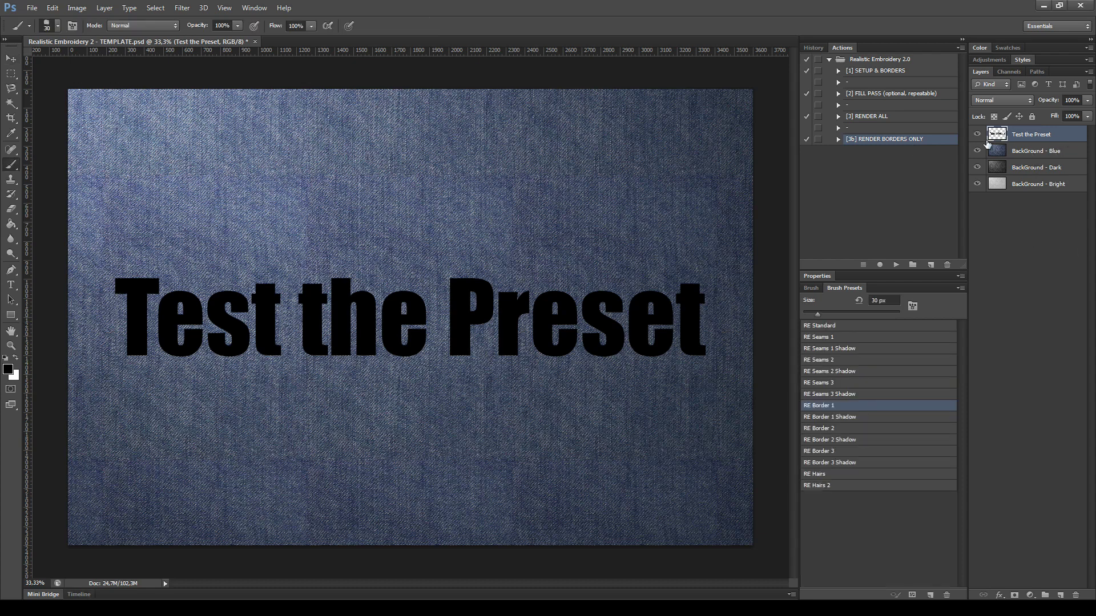
pyautogui.click(890, 71)
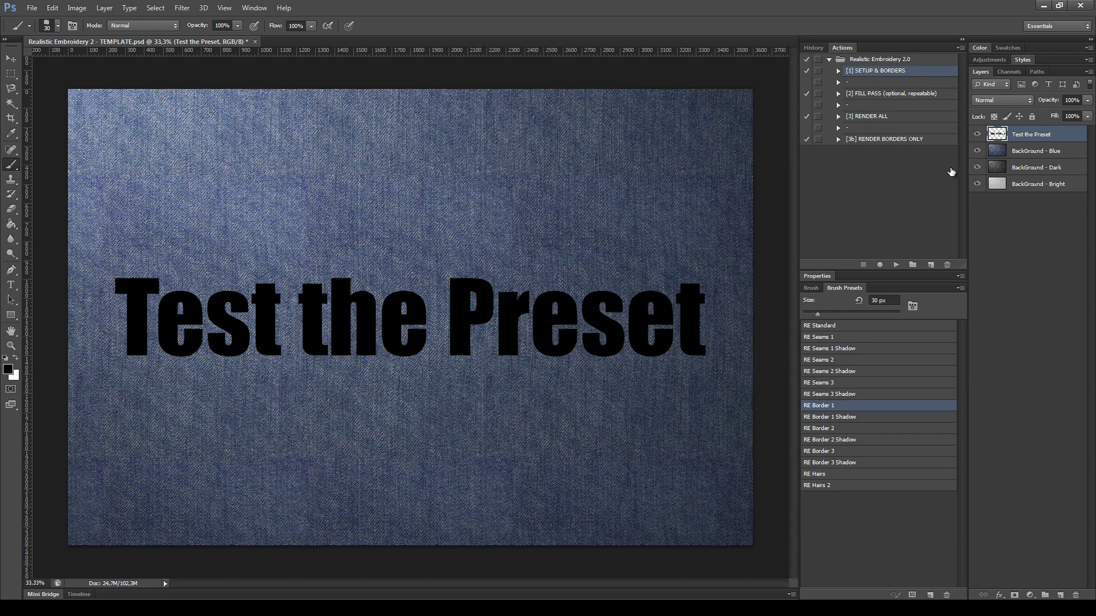
pyautogui.click(896, 265)
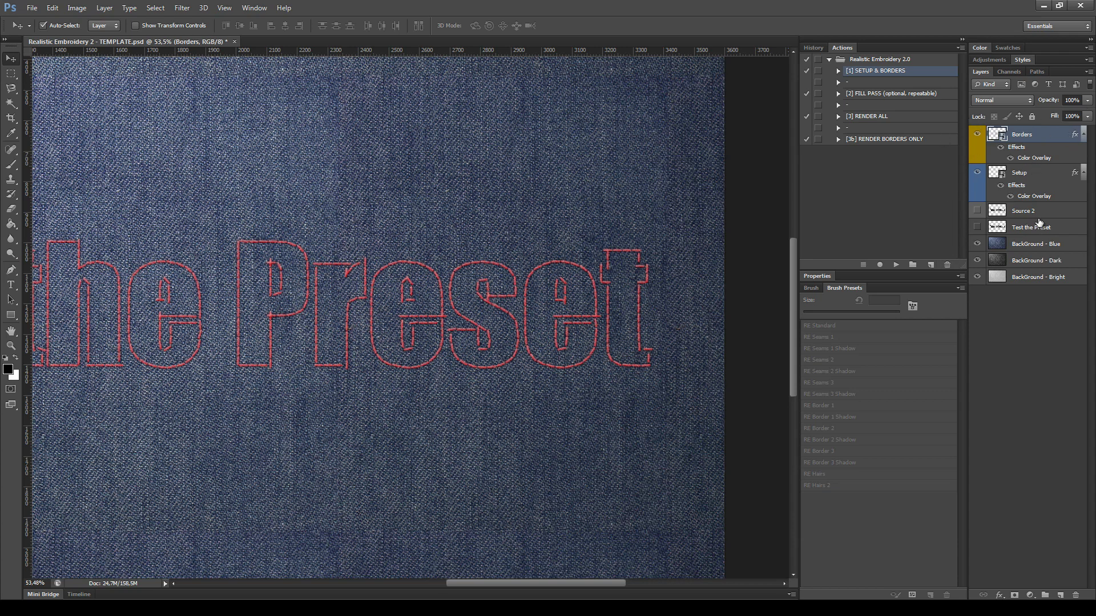
# - Fill the lettering inside the borders by running the [2] FILL PASS (optional, repeatable) action twice on the Setup layer
pyautogui.click(1042, 174)
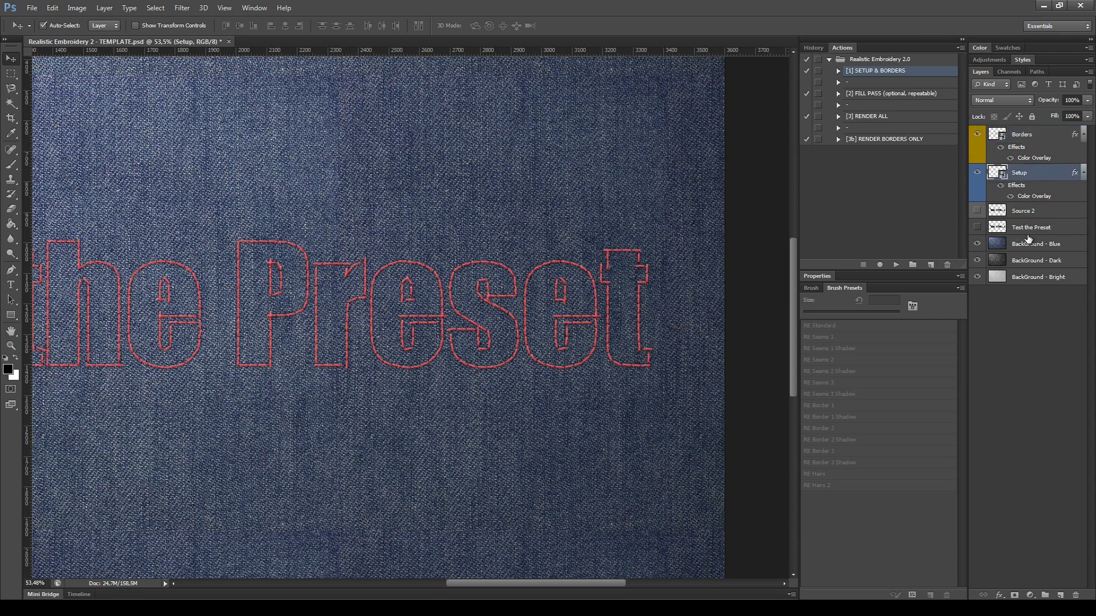
pyautogui.click(1027, 213)
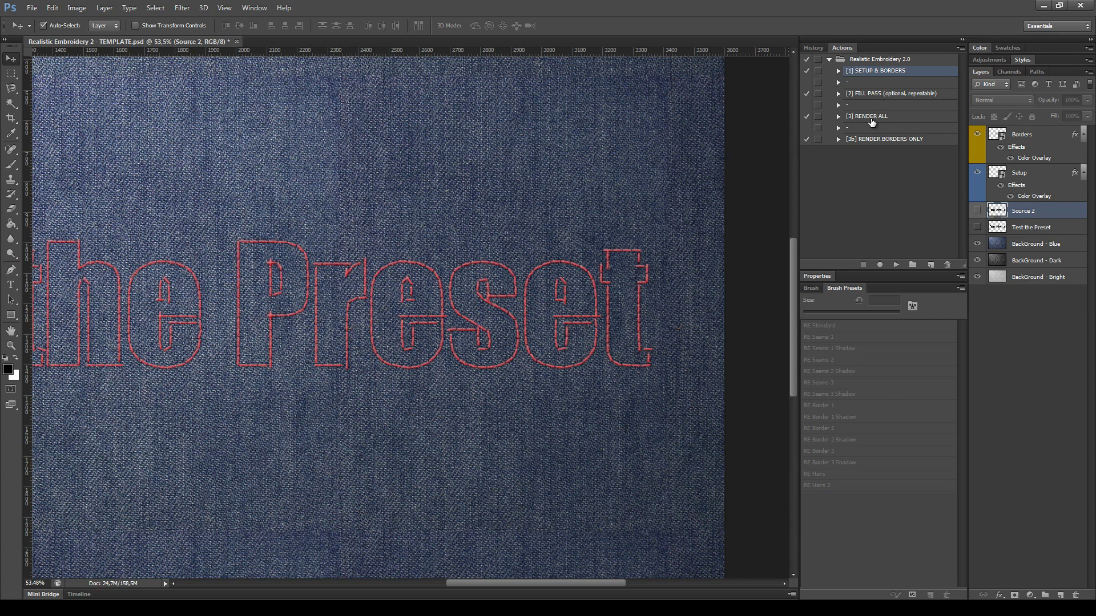
pyautogui.press('F12')
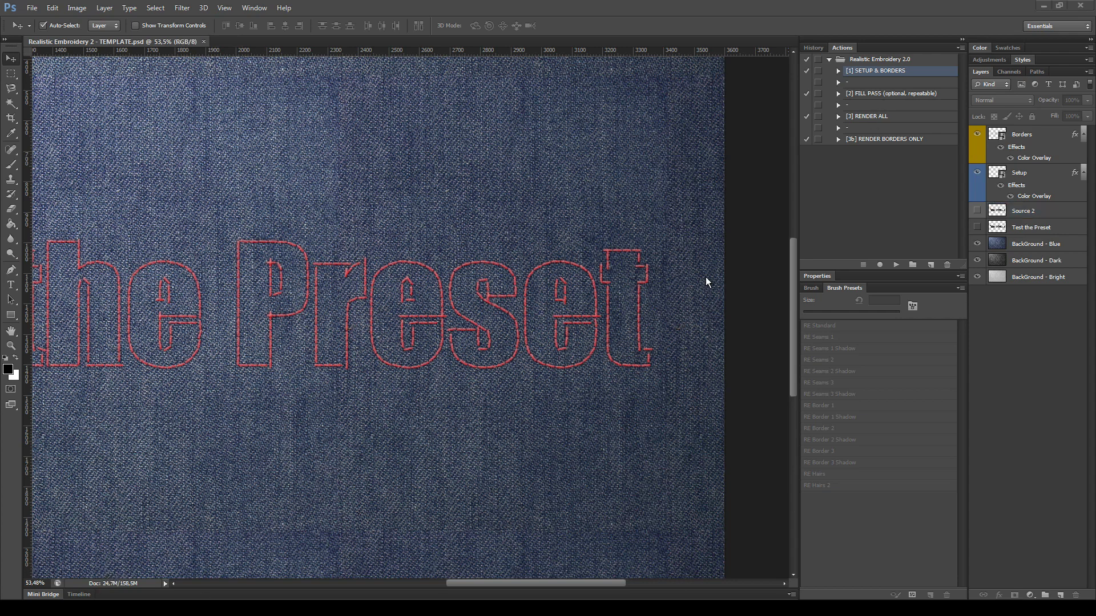
pyautogui.click(874, 95)
pyautogui.click(896, 266)
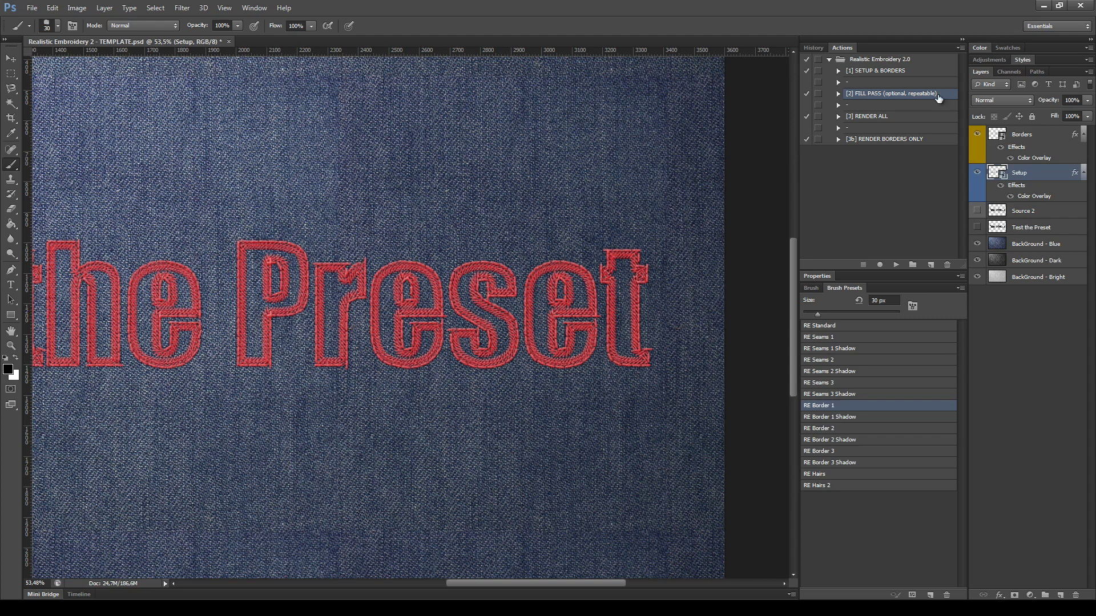
pyautogui.click(896, 265)
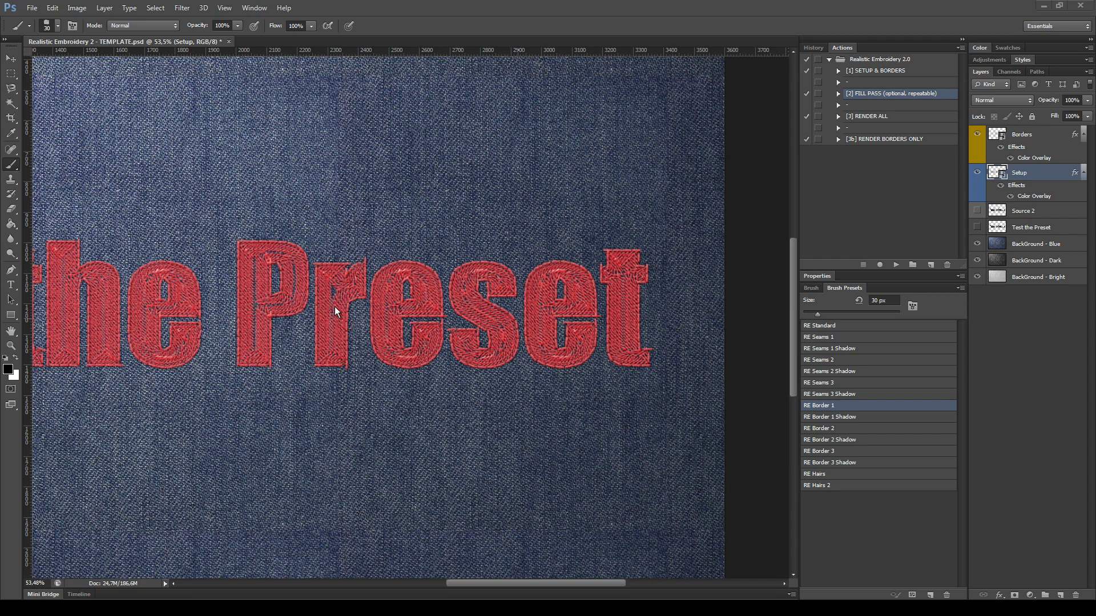
# - Try to restart from the source by deleting the Borders, Setup and Source 2 layers and showing the Test the Preset layer
pyautogui.click(885, 117)
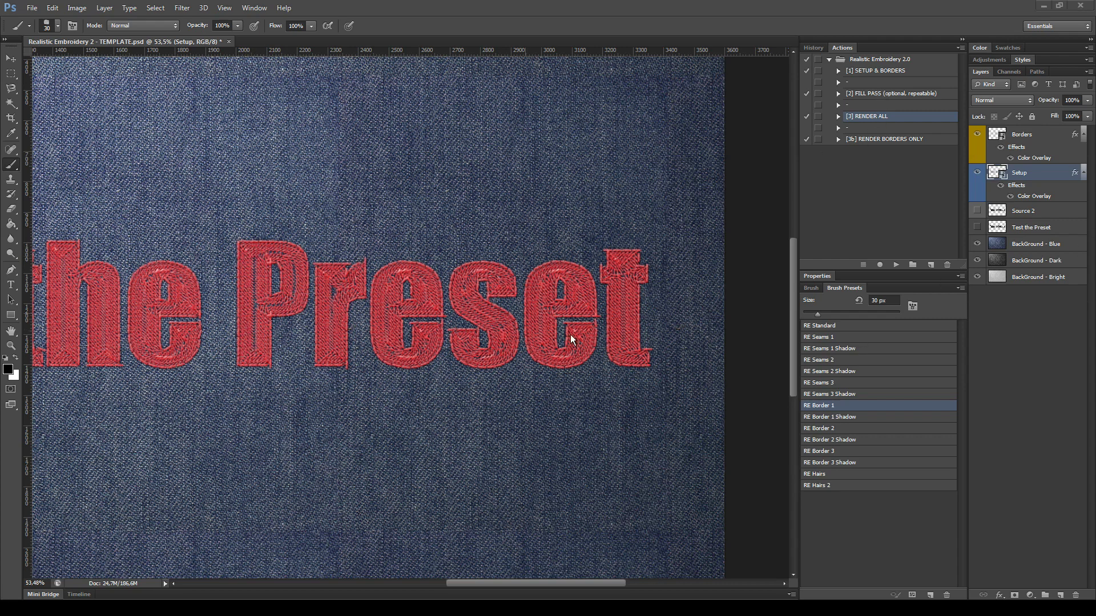
pyautogui.click(1032, 139)
pyautogui.keyDown('shift'); pyautogui.click(1021, 174); pyautogui.keyUp('shift')
pyautogui.keyDown('shift'); pyautogui.click(1048, 214); pyautogui.keyUp('shift')
pyautogui.moveTo(1047, 214); pyautogui.dragTo(1075, 595)
pyautogui.click(977, 135)
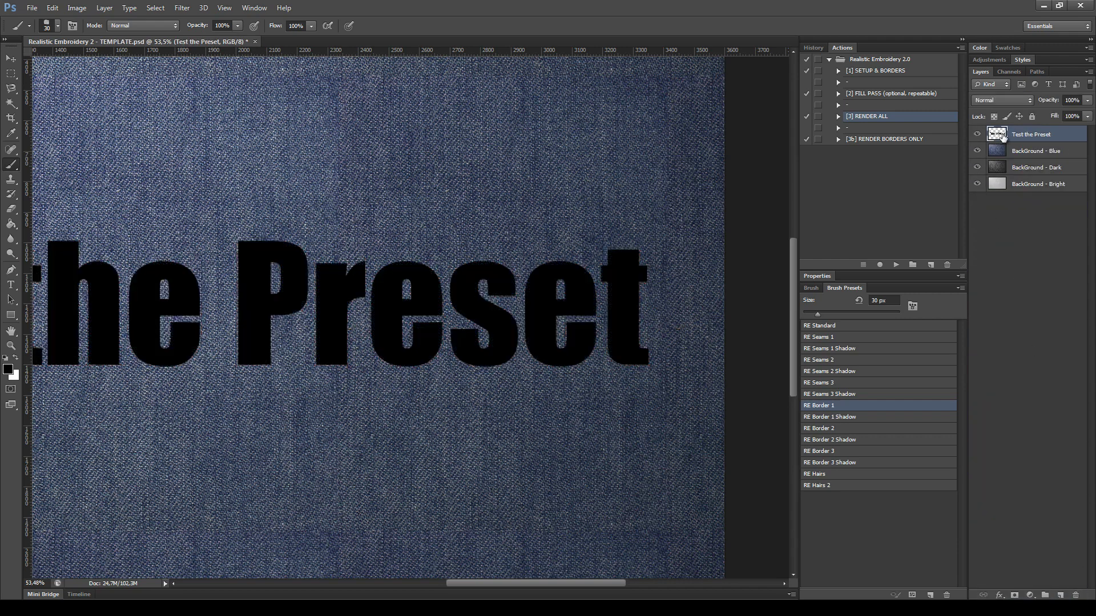
# - Try scaling the Test the Preset layer proportionally to 97% and apply the transformation
pyautogui.hotkey('ctrl', 't')
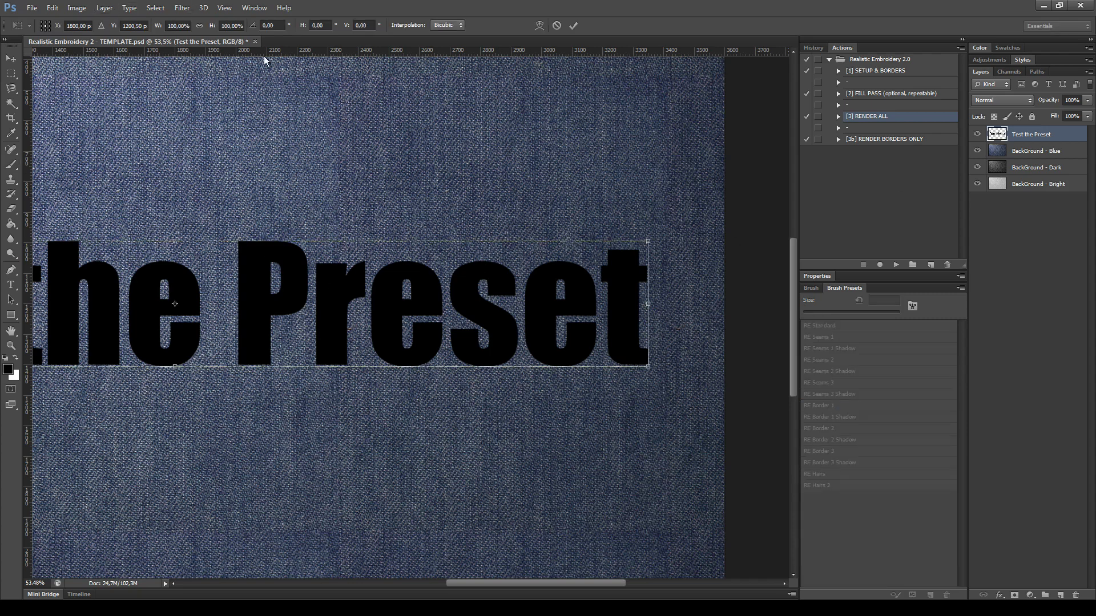
pyautogui.click(172, 26)
pyautogui.write('97')
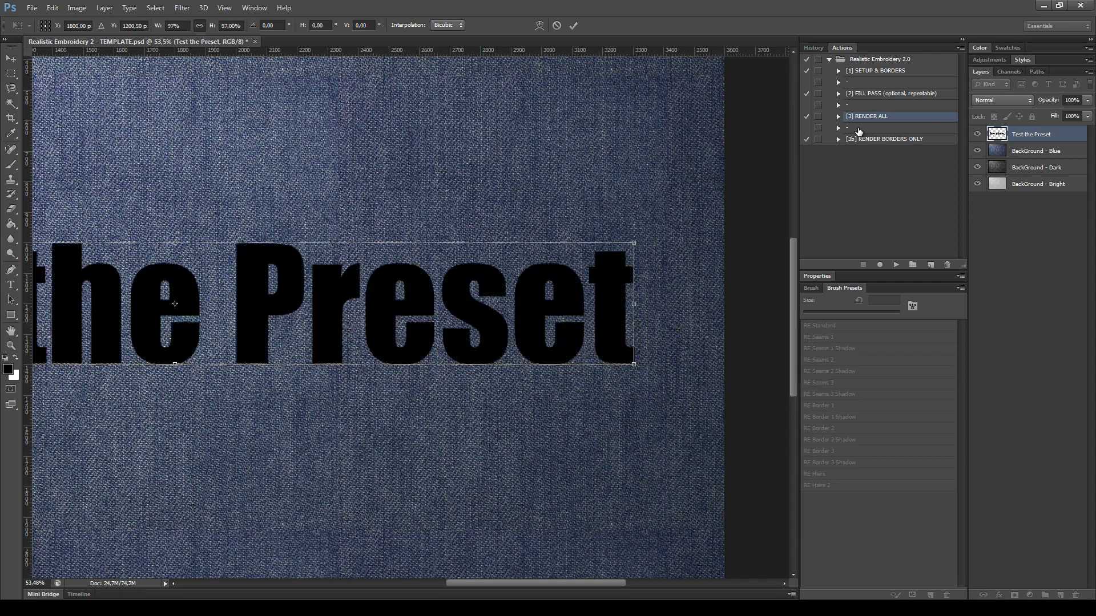
pyautogui.click(11, 59)
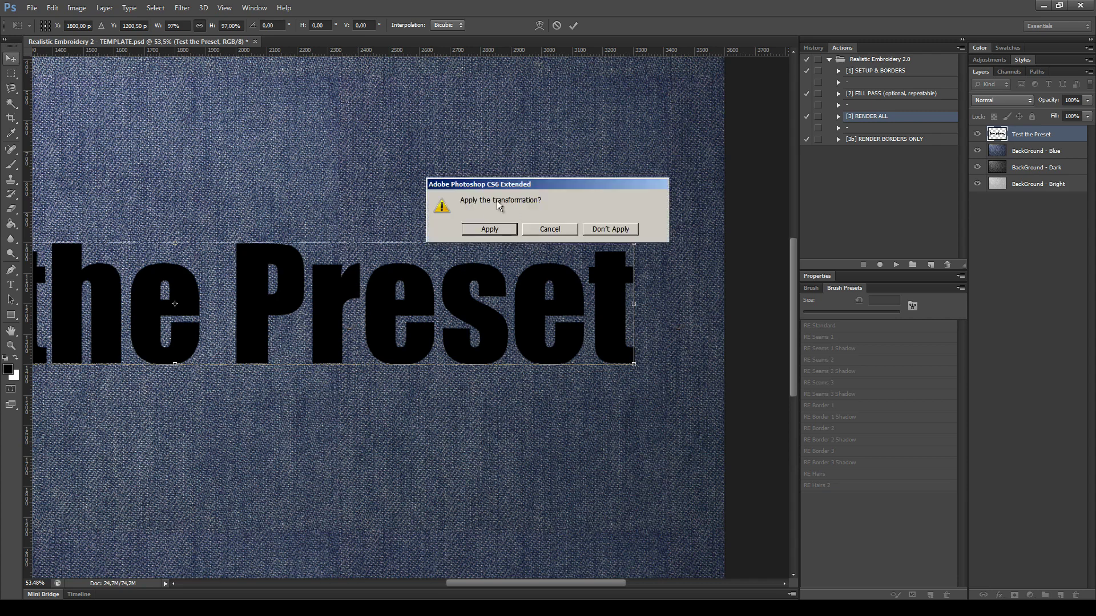
pyautogui.click(505, 231)
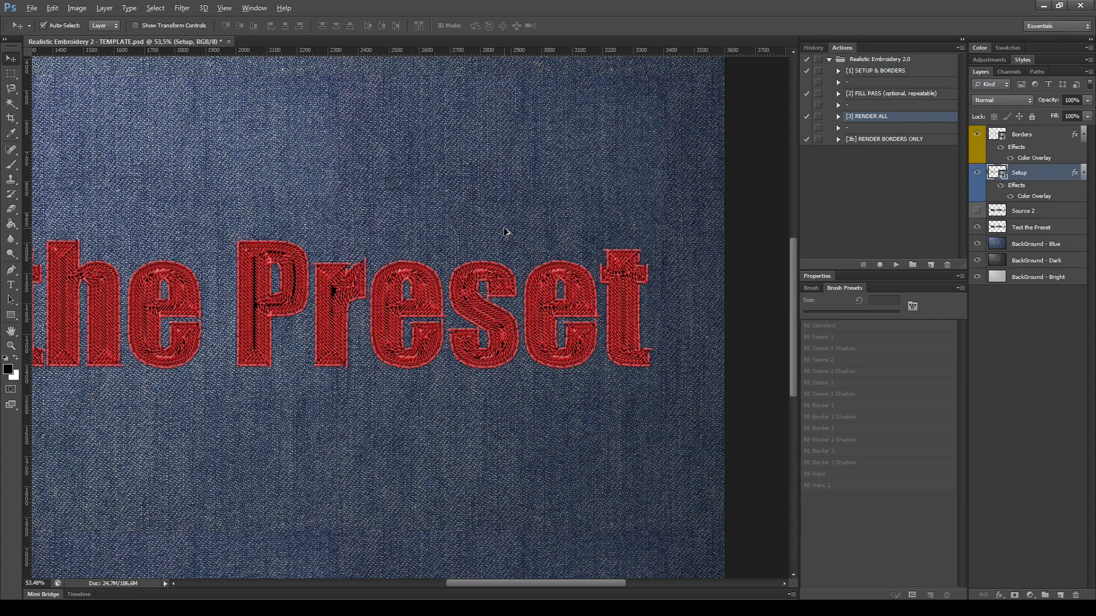
# - Hide the Test the Preset layer and render the embroidery by running the [3] RENDER ALL action
pyautogui.click(978, 227)
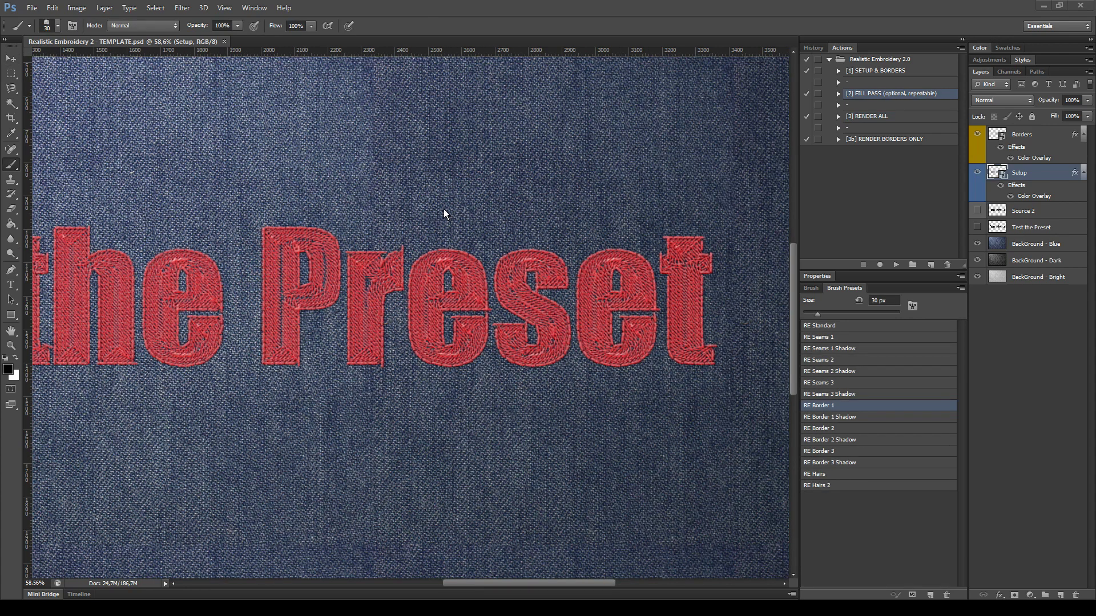
pyautogui.click(867, 117)
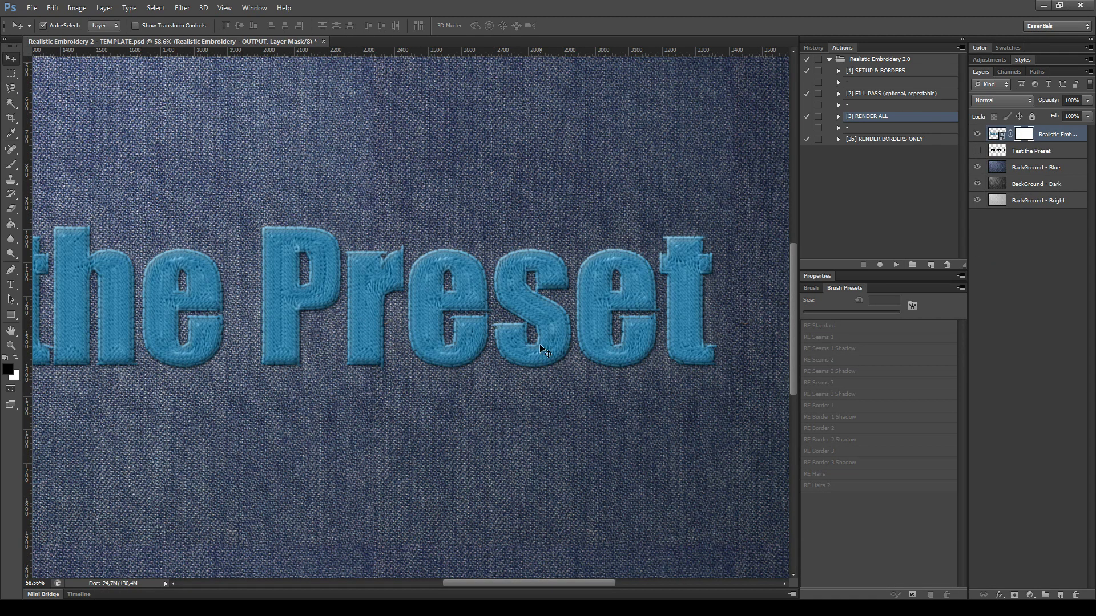
# - Examine the rendered stitching and edges up close across the whole text, from Test to Preset
pyautogui.scroll(-2, 402, 324)
pyautogui.moveTo(228, 378); pyautogui.dragTo(497, 387)
pyautogui.scroll(3, 280, 379)
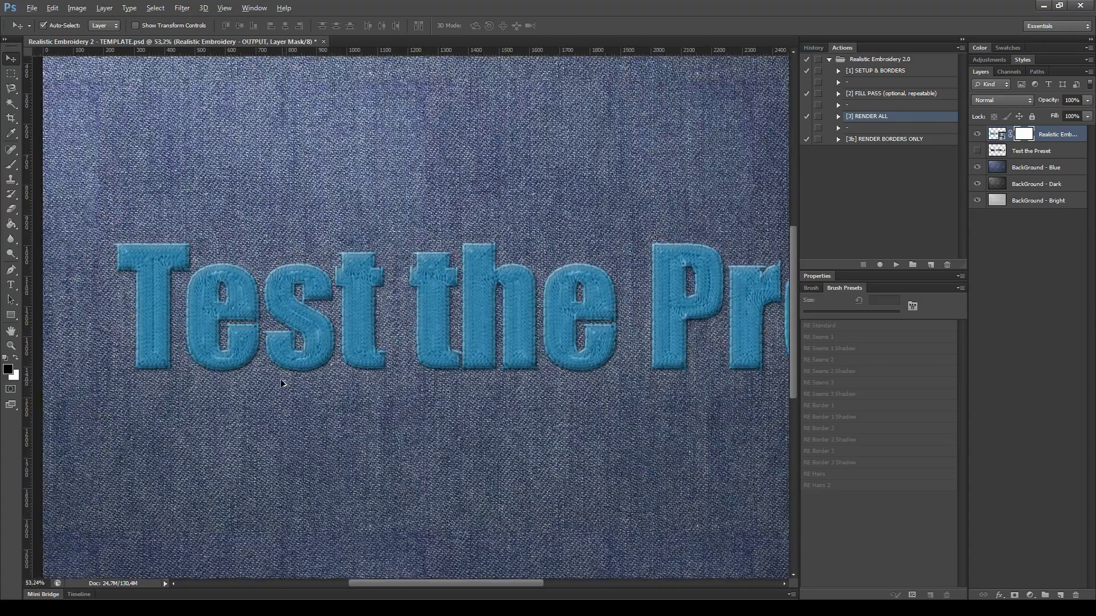
pyautogui.hscroll(2, 358, 368)
pyautogui.hscroll(5, 358, 368)
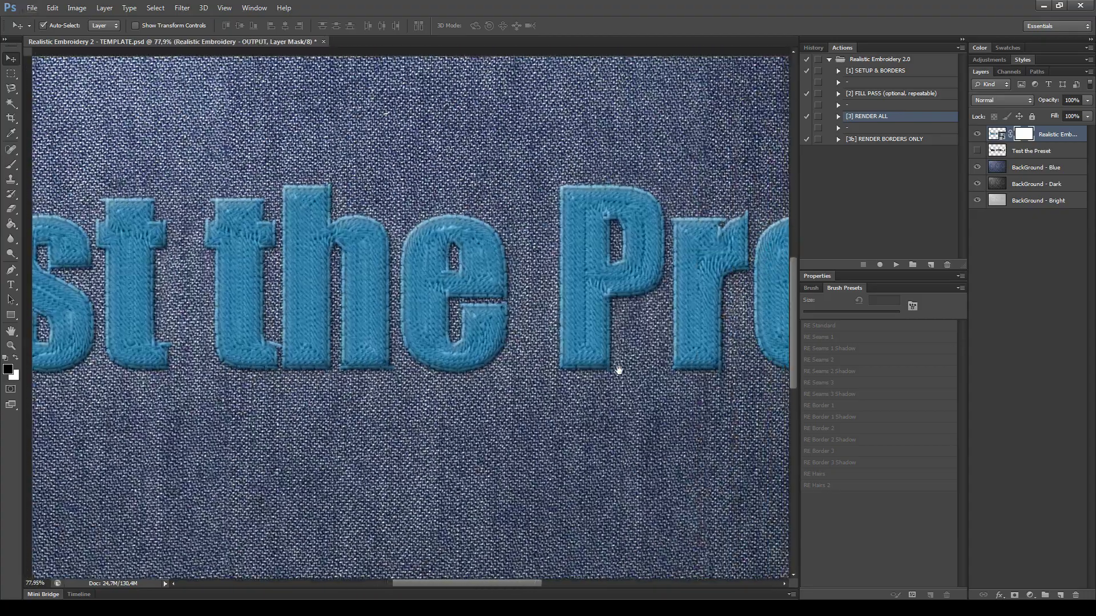
pyautogui.hscroll(2, 548, 372)
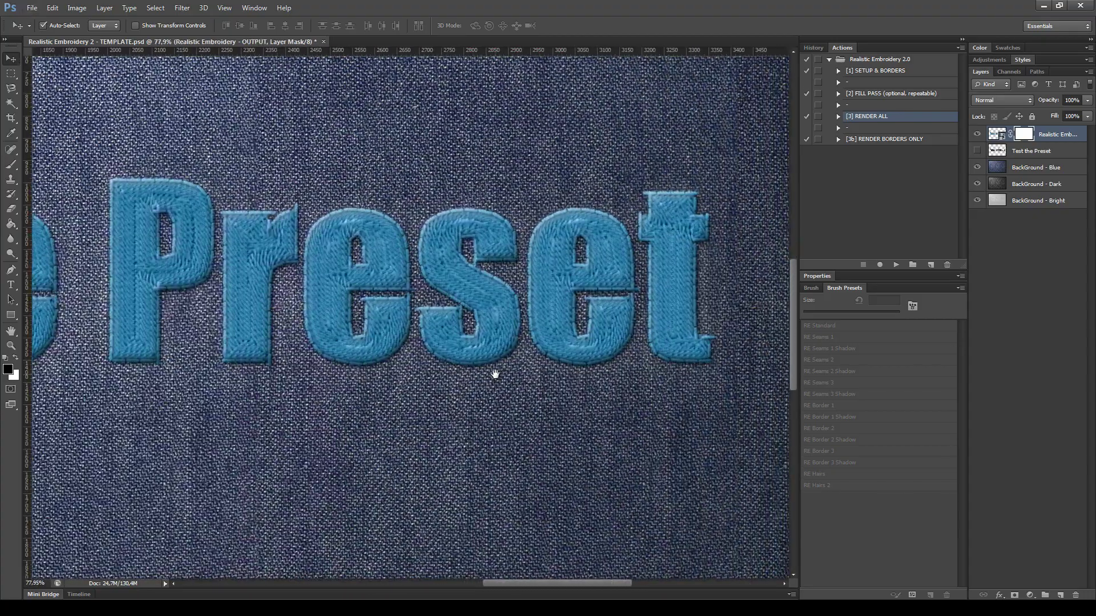
pyautogui.scroll(1, 503, 384)
pyautogui.hscroll(1, 503, 386)
pyautogui.scroll(-1, 505, 386)
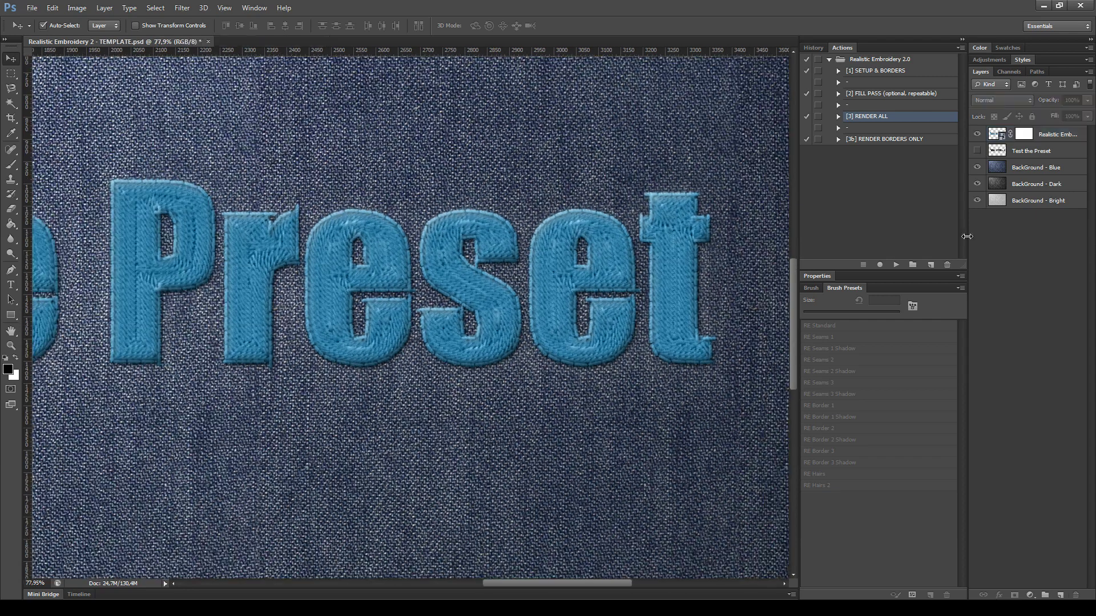
# - Target the Realistic Embroidery - OUTPUT layer's mask and choose the RE Standard preset for the Brush tool
pyautogui.moveTo(969, 238); pyautogui.dragTo(913, 237)
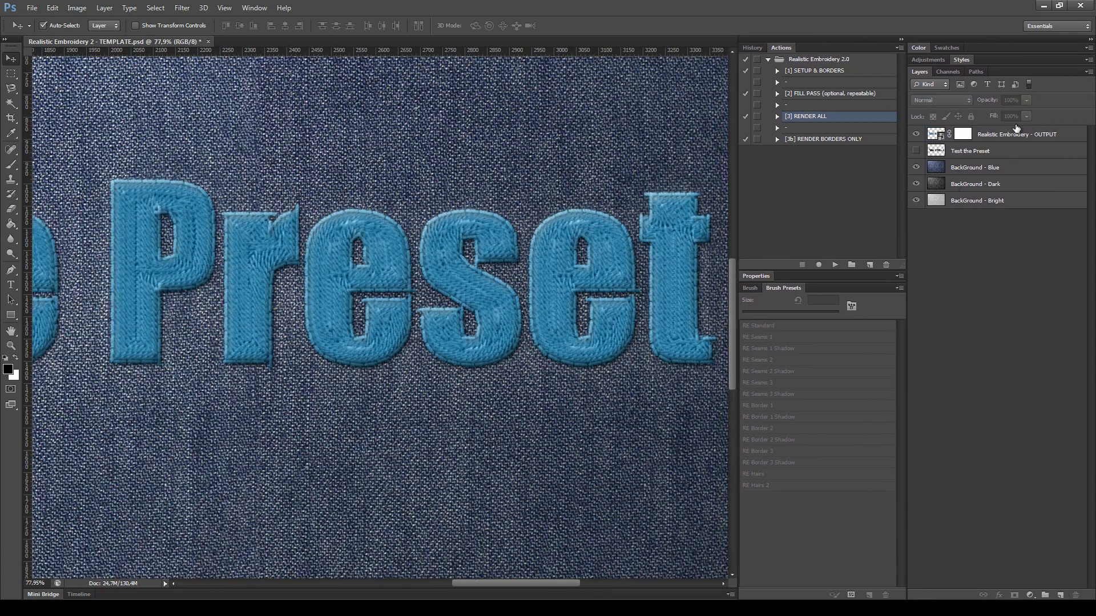
pyautogui.click(997, 138)
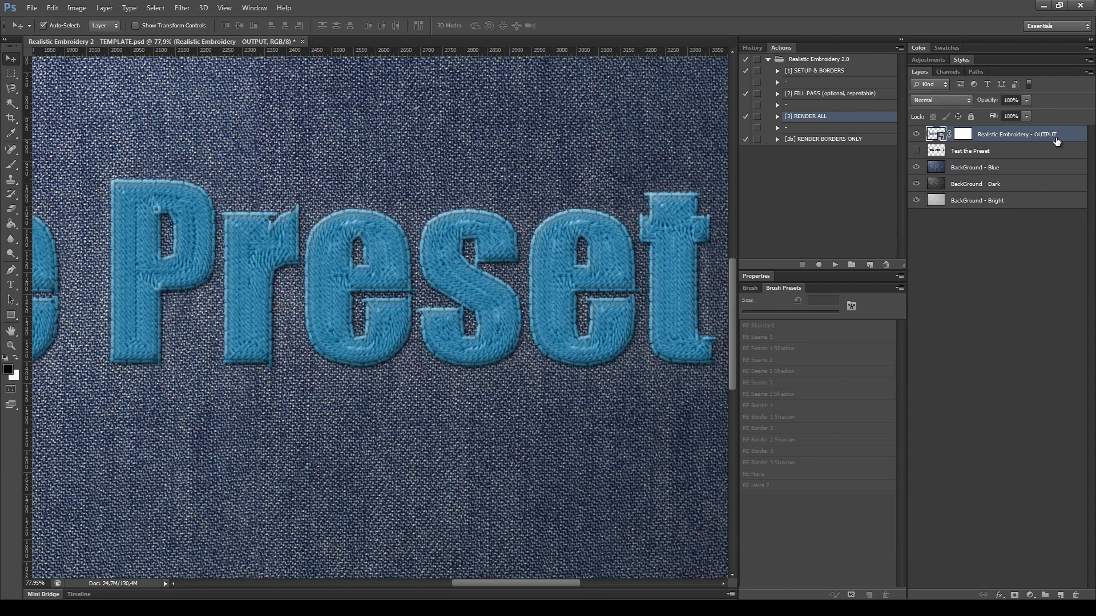
pyautogui.click(963, 137)
pyautogui.click(10, 164)
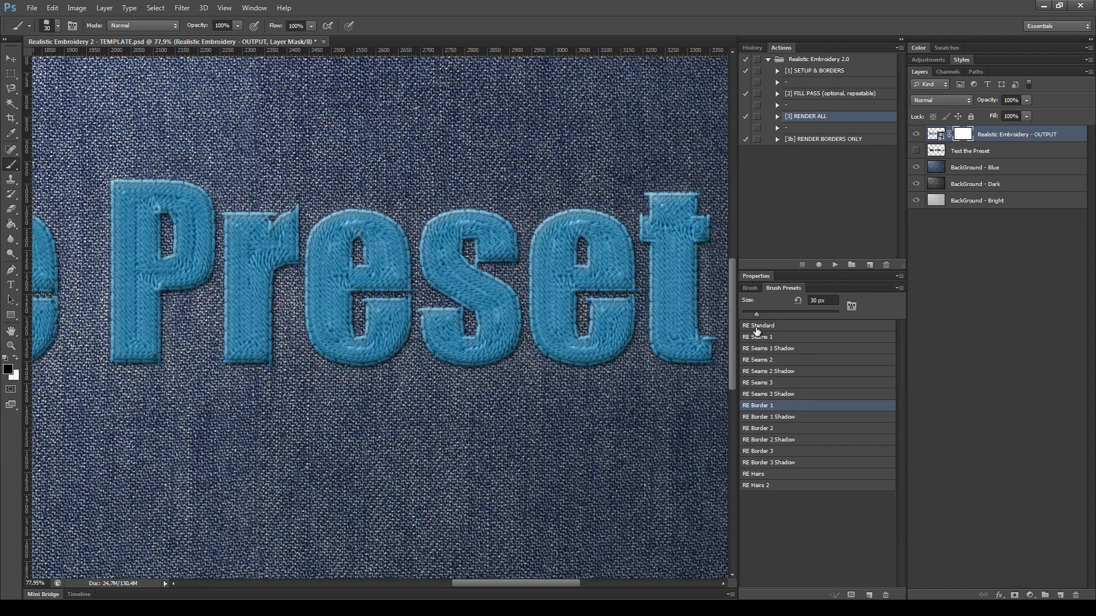
pyautogui.click(768, 326)
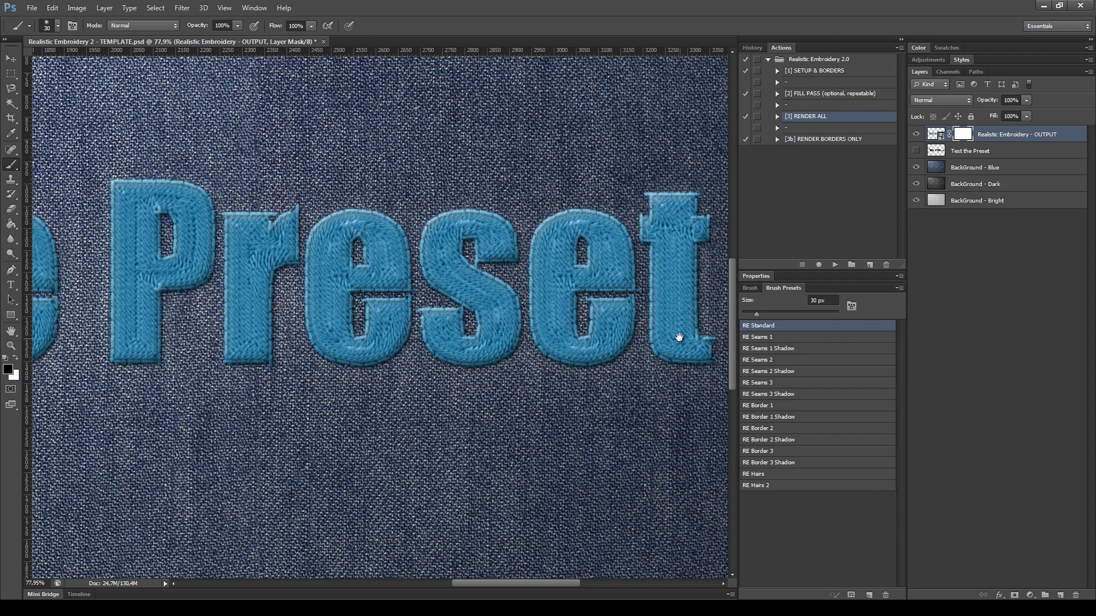
# - Set the RE Standard brush size to 14 px for touching up the mask around the word Preset
pyautogui.moveTo(680, 338); pyautogui.dragTo(642, 333)
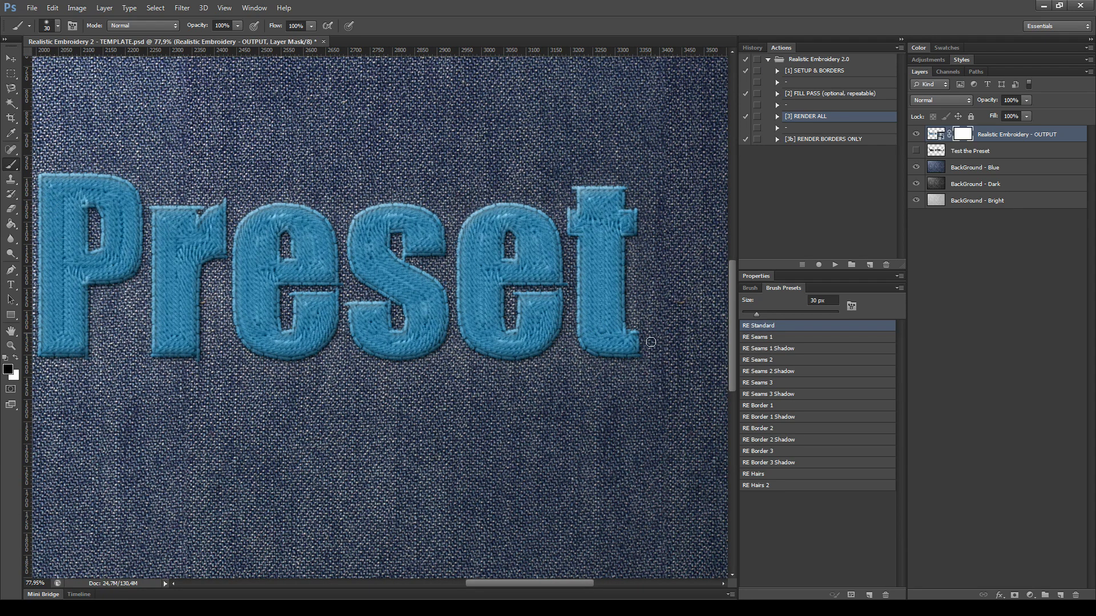
pyautogui.moveTo(340, 252); pyautogui.dragTo(431, 284)
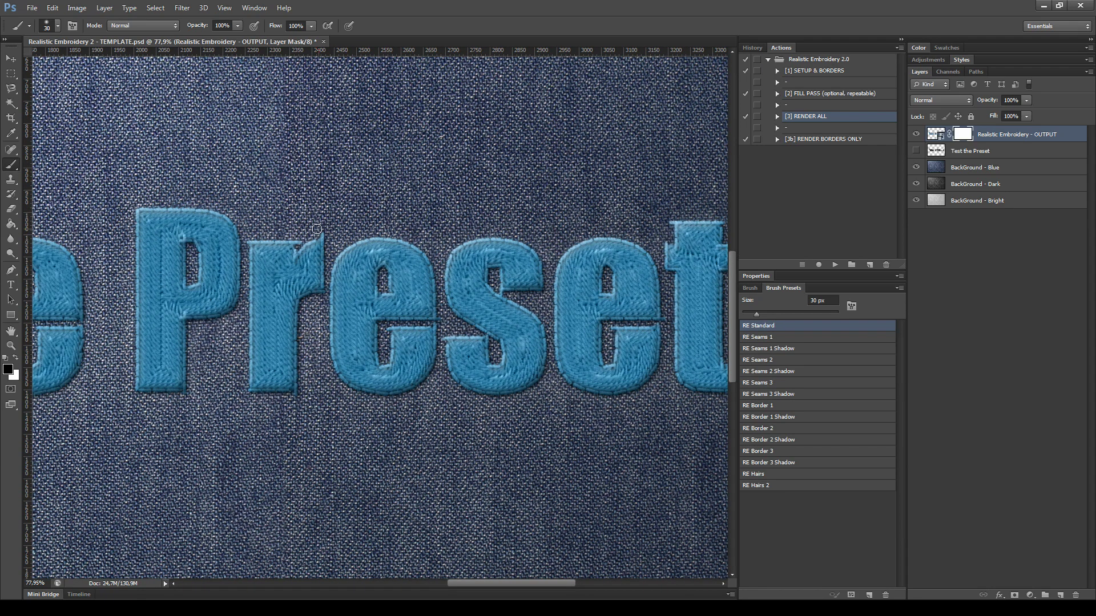
pyautogui.rightClick(302, 227)
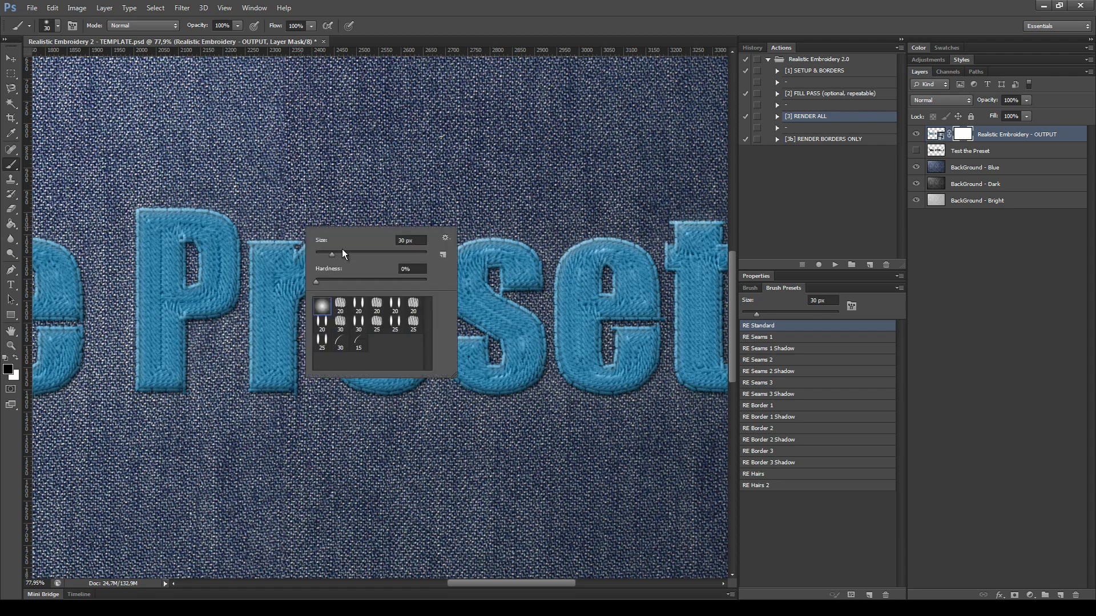
pyautogui.moveTo(331, 254)
pyautogui.mouseDown()
pyautogui.moveTo(399, 240)
pyautogui.moveTo(494, 245)
pyautogui.moveTo(172, 245)
pyautogui.moveTo(199, 245)
pyautogui.mouseUp()
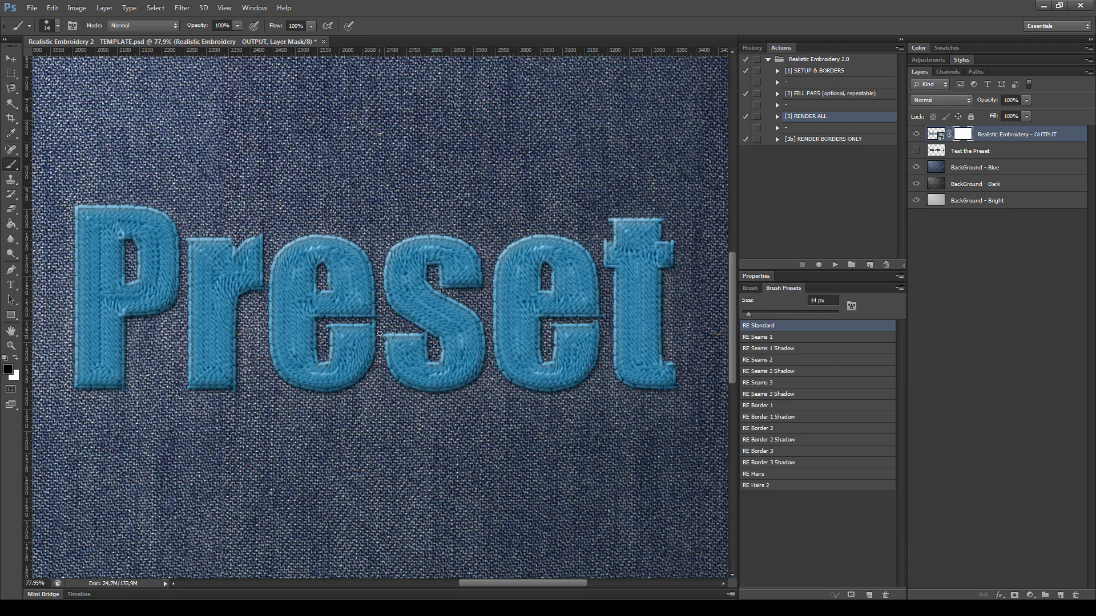
# - Switch from the mask back to the embroidery layer's content and rename the layer as TUTORIAL - OUTPUT
pyautogui.hotkey('ctrl', '2')
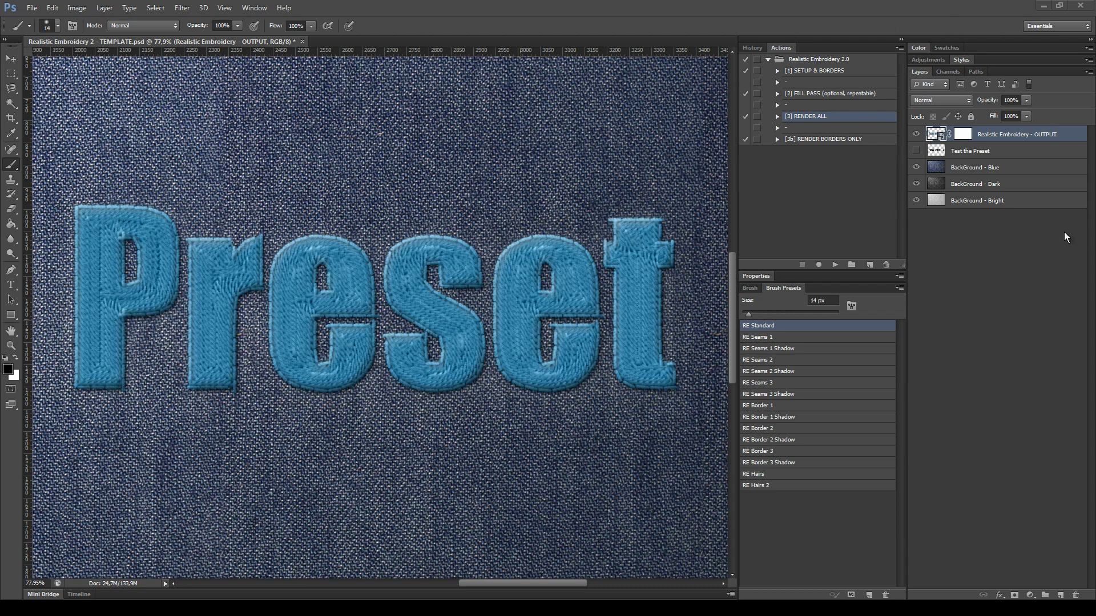
pyautogui.doubleClick(994, 135)
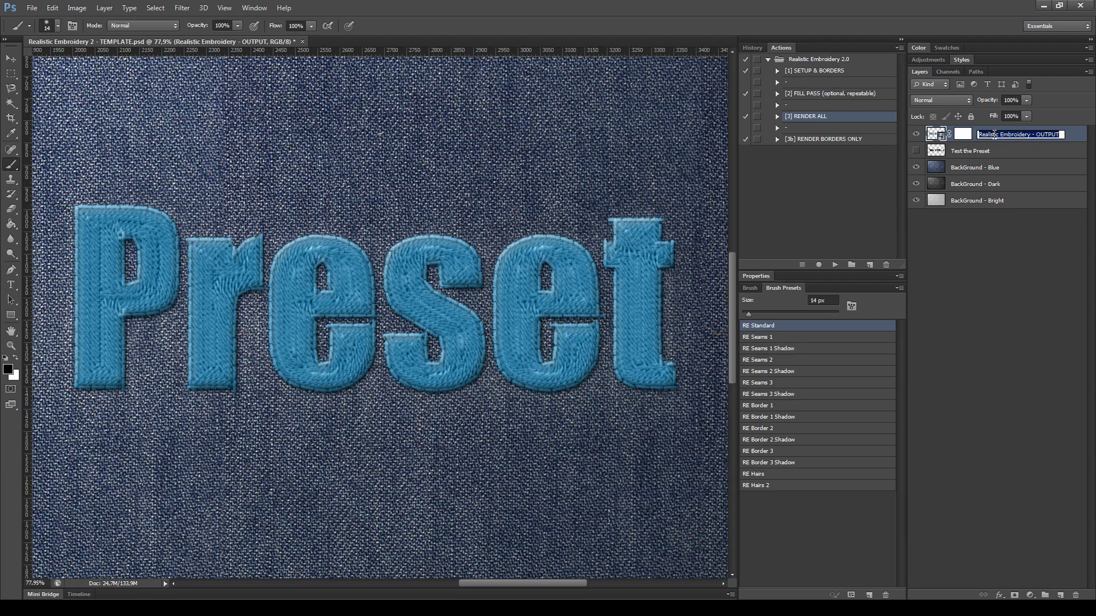
pyautogui.moveTo(1029, 135); pyautogui.dragTo(861, 137)
pyautogui.write('TUTORIAL')
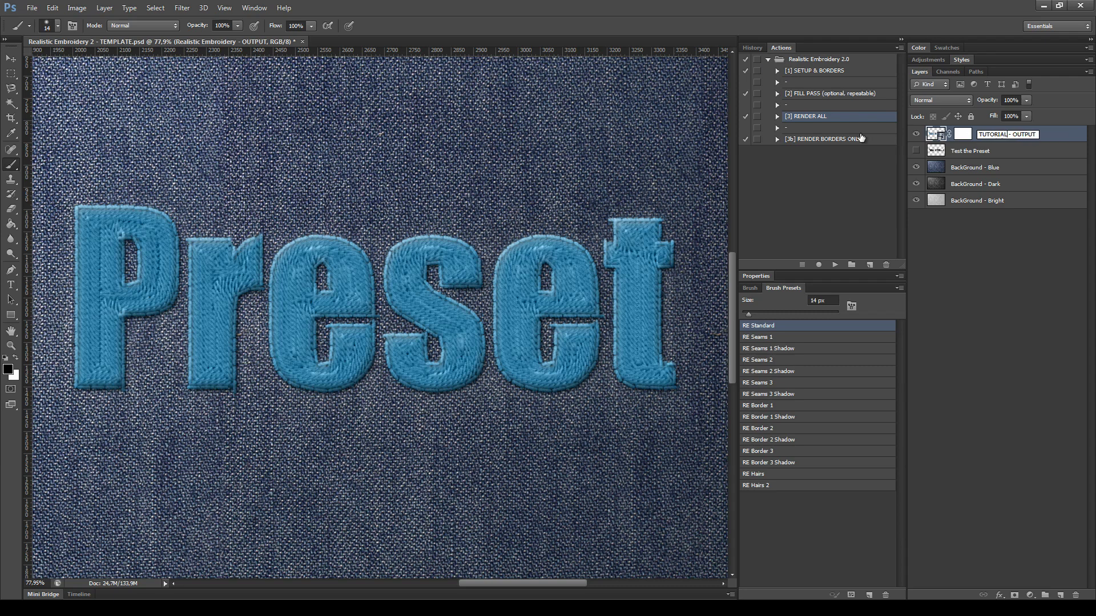
pyautogui.press('Return')
# - Open the smart object contents of the TUTORIAL - OUTPUT layer for editing
pyautogui.hotkey('alt', '[')
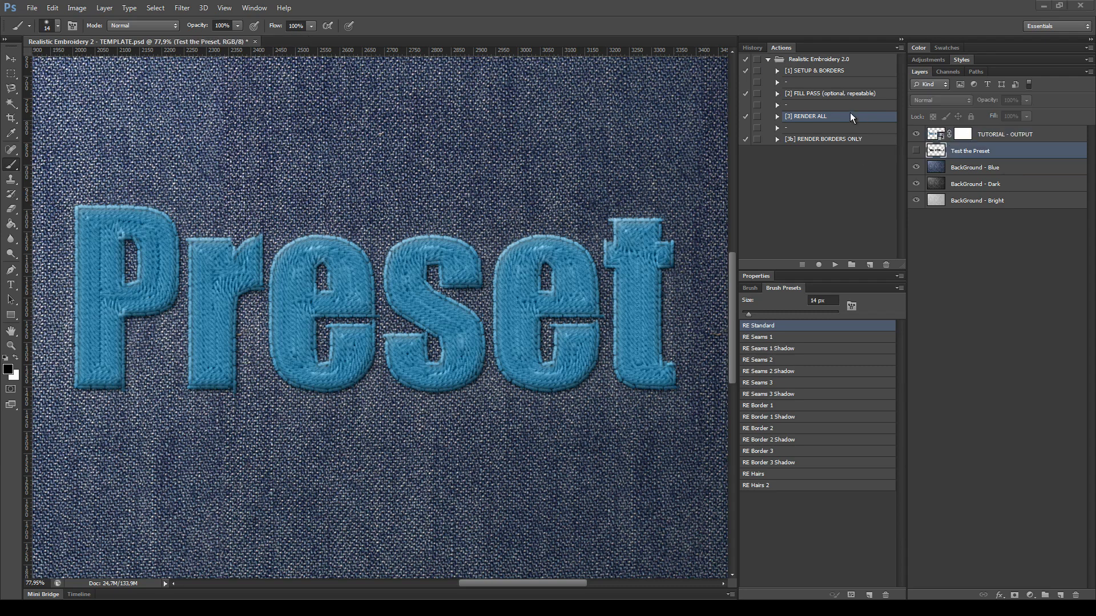
pyautogui.click(824, 141)
pyautogui.click(1058, 137)
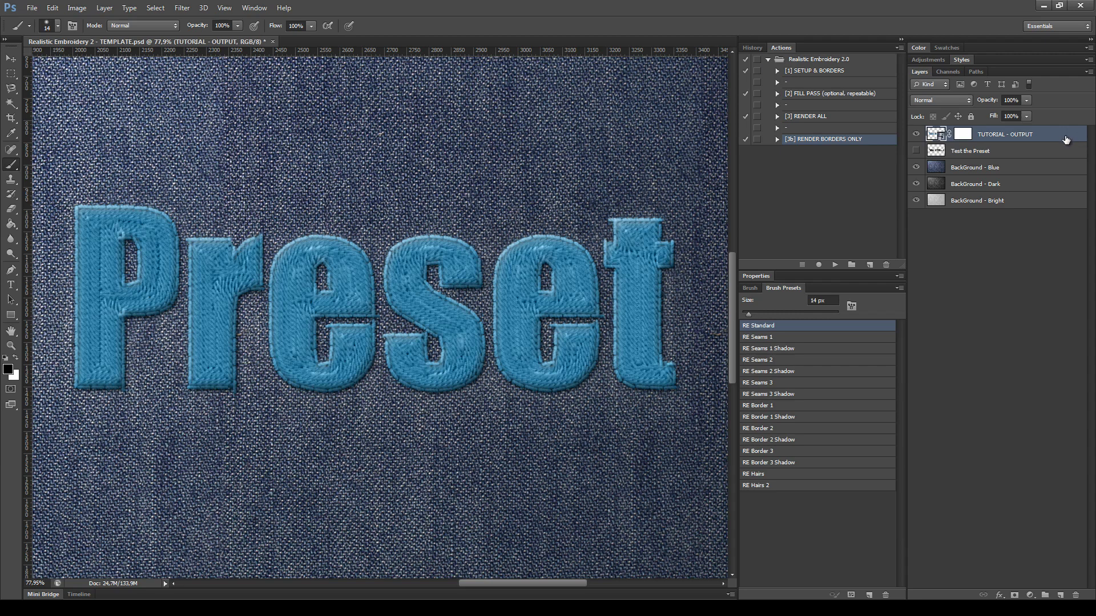
pyautogui.doubleClick(936, 134)
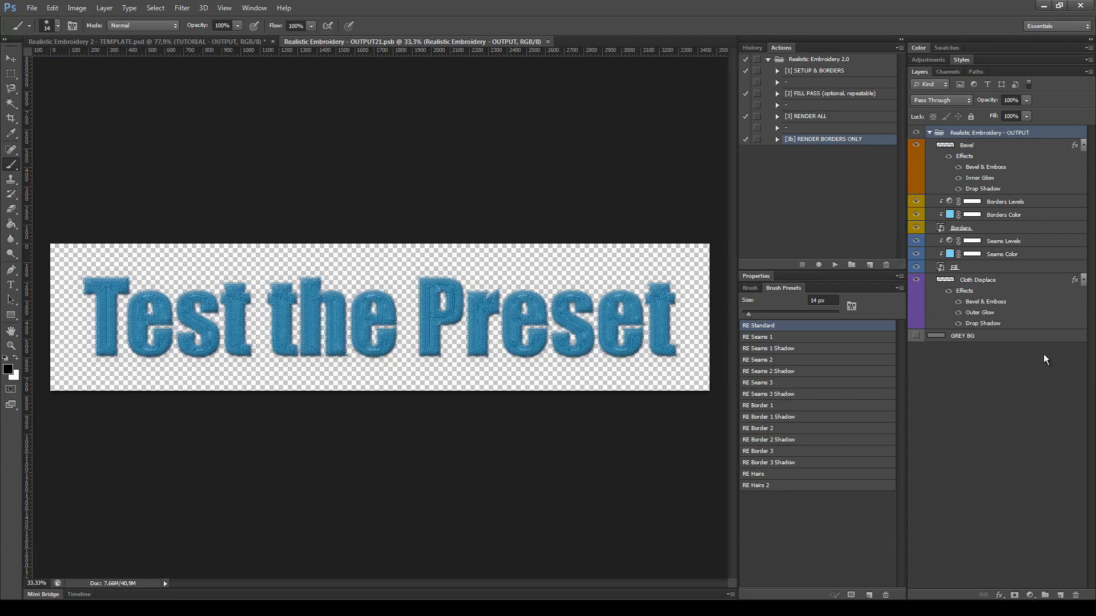
# - Collapse the effects lists of the Bevel and Cloth Displace layers and show the GREY BG layer behind the embroidery
pyautogui.click(1083, 153)
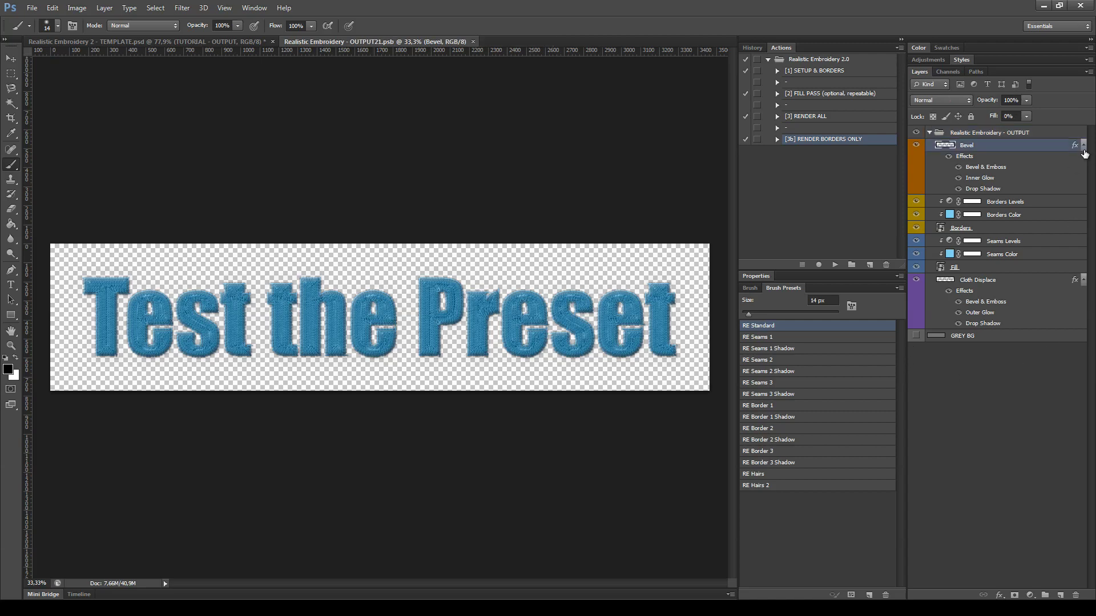
pyautogui.click(1083, 144)
pyautogui.click(1083, 236)
pyautogui.click(1019, 324)
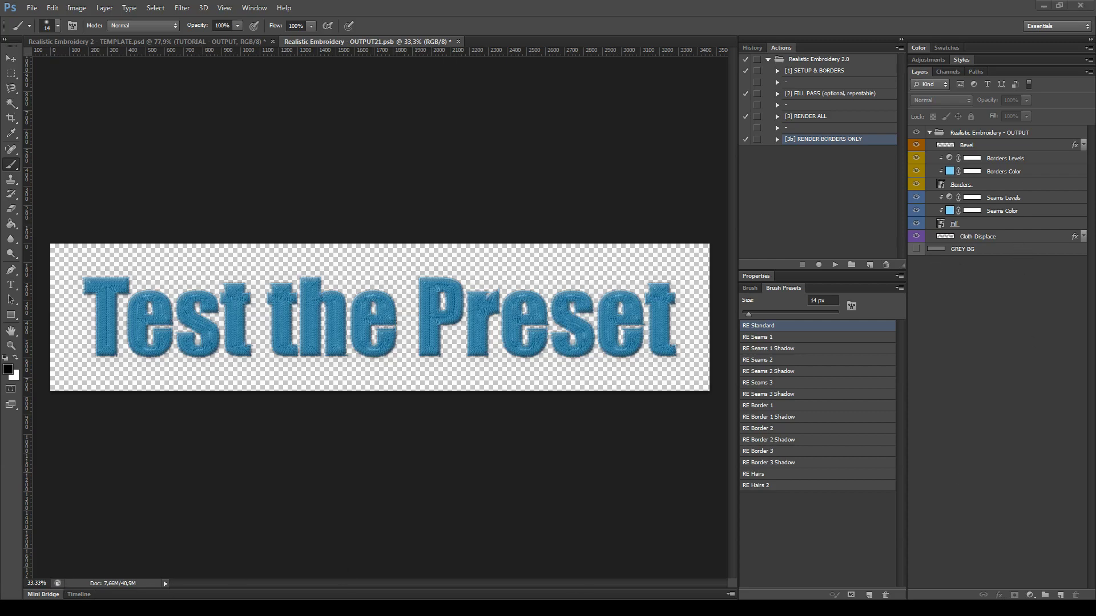
pyautogui.click(995, 254)
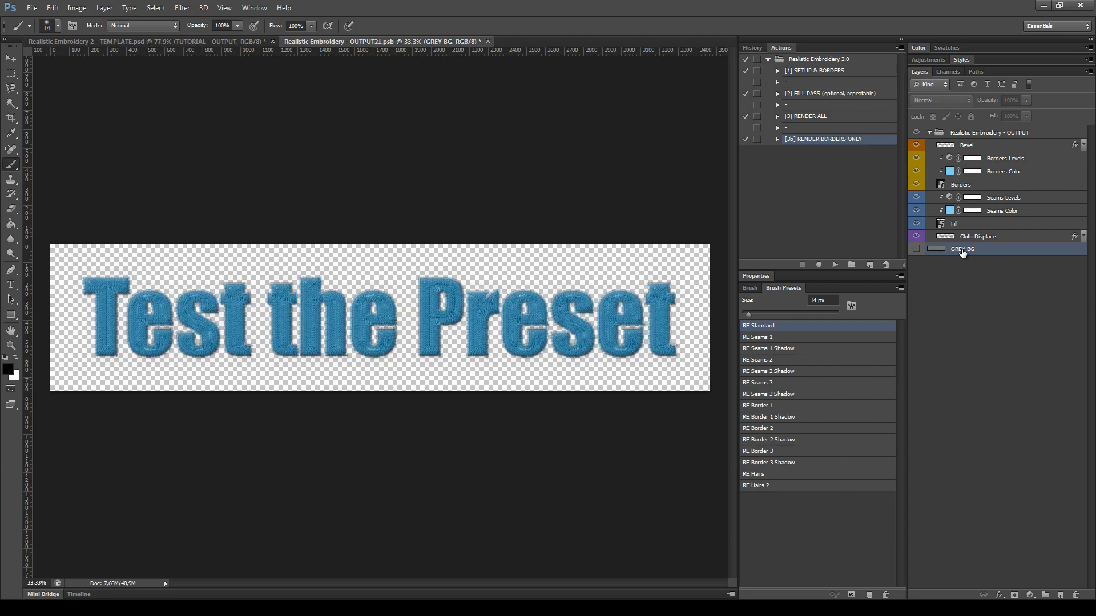
pyautogui.click(916, 249)
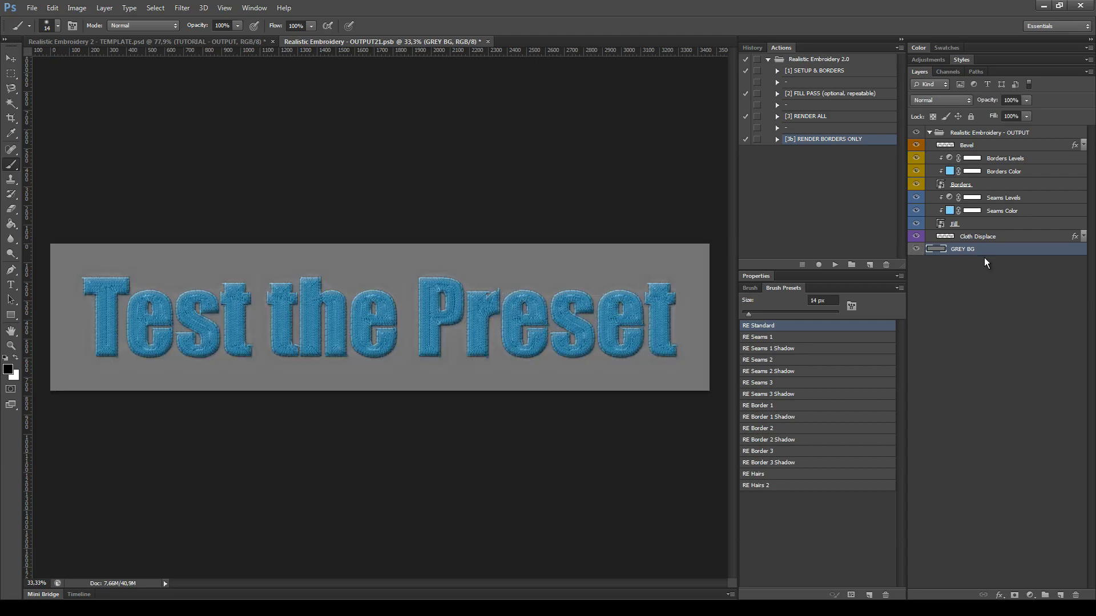
# - Toggle the GREY BG layer off and on to compare the embroidery without it, and fit the document in view
pyautogui.click(916, 250)
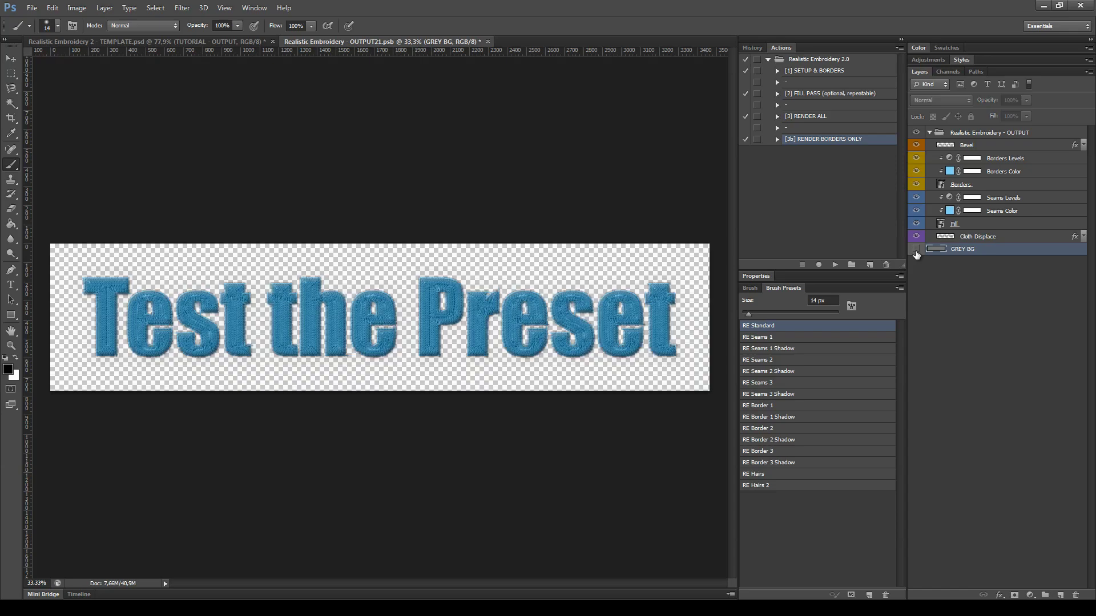
pyautogui.click(916, 249)
pyautogui.press('v')
pyautogui.hotkey('ctrl', '0')
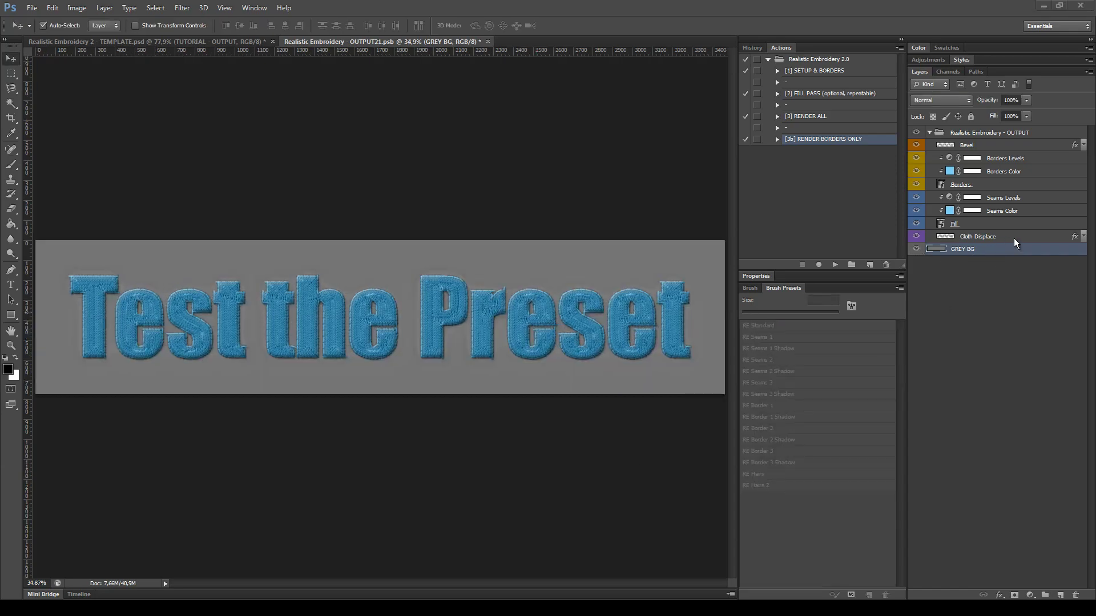
# - Try the Cloth Displace layer at 100% opacity and set it back to 50%
pyautogui.click(1014, 238)
pyautogui.scroll(3, 615, 385)
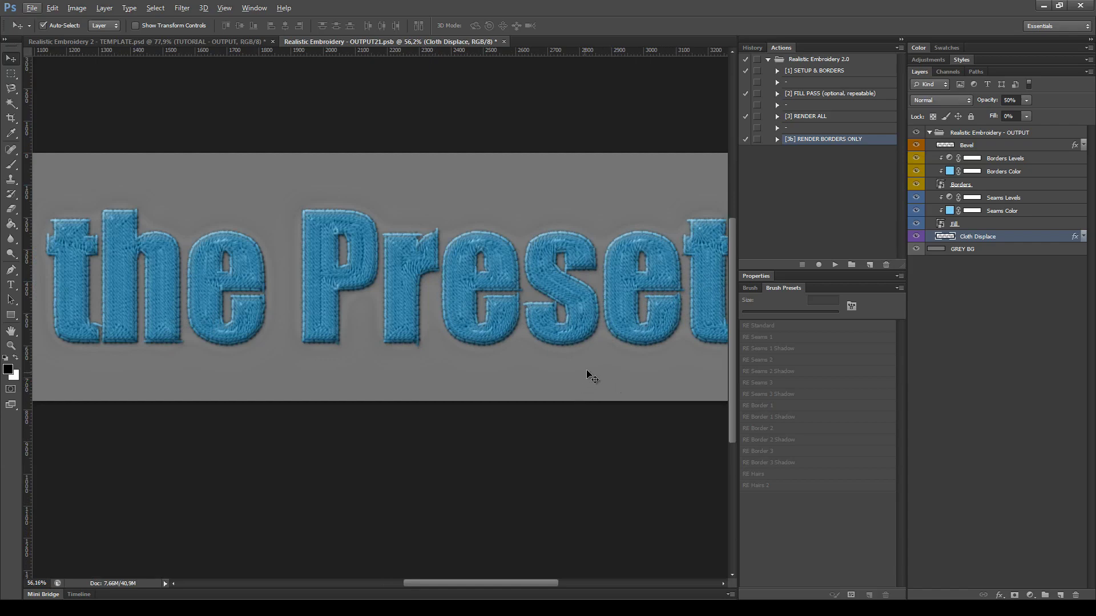
pyautogui.moveTo(586, 370); pyautogui.dragTo(492, 391)
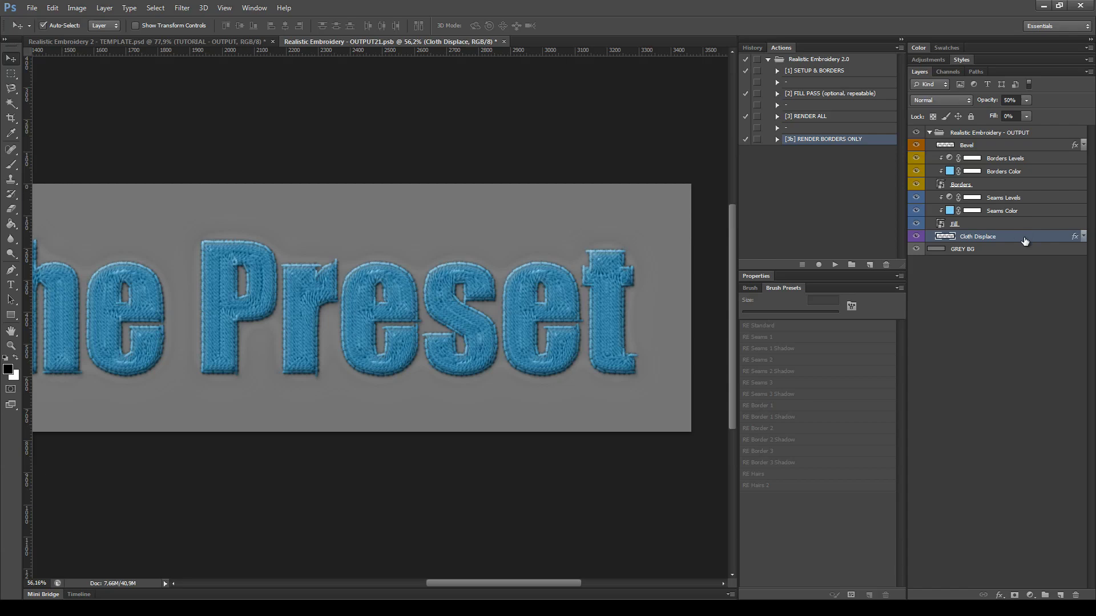
pyautogui.moveTo(1027, 115); pyautogui.dragTo(1079, 121)
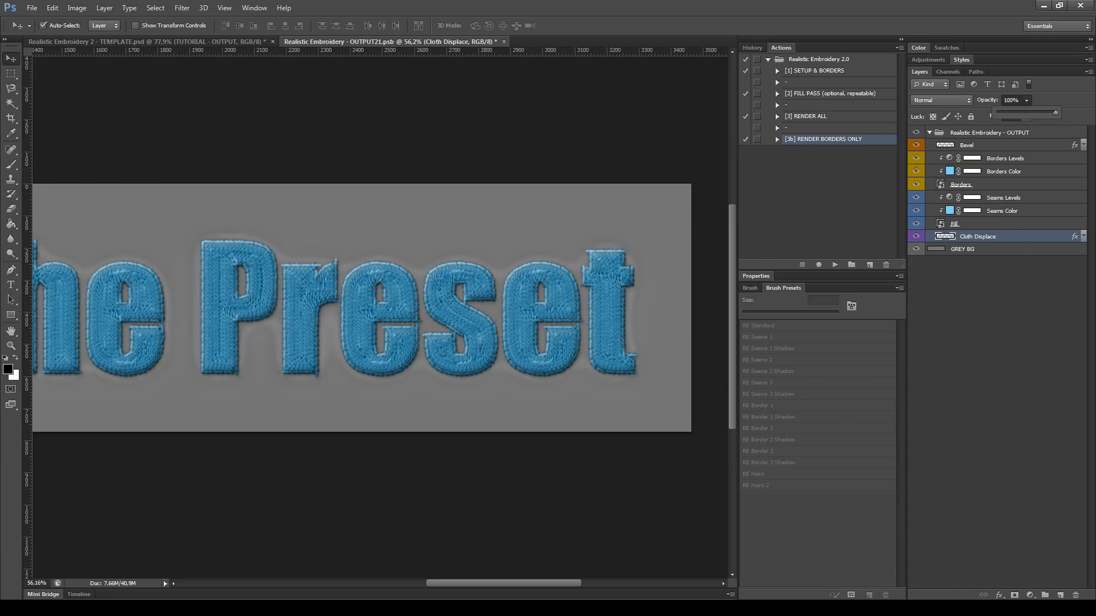
pyautogui.click(916, 238)
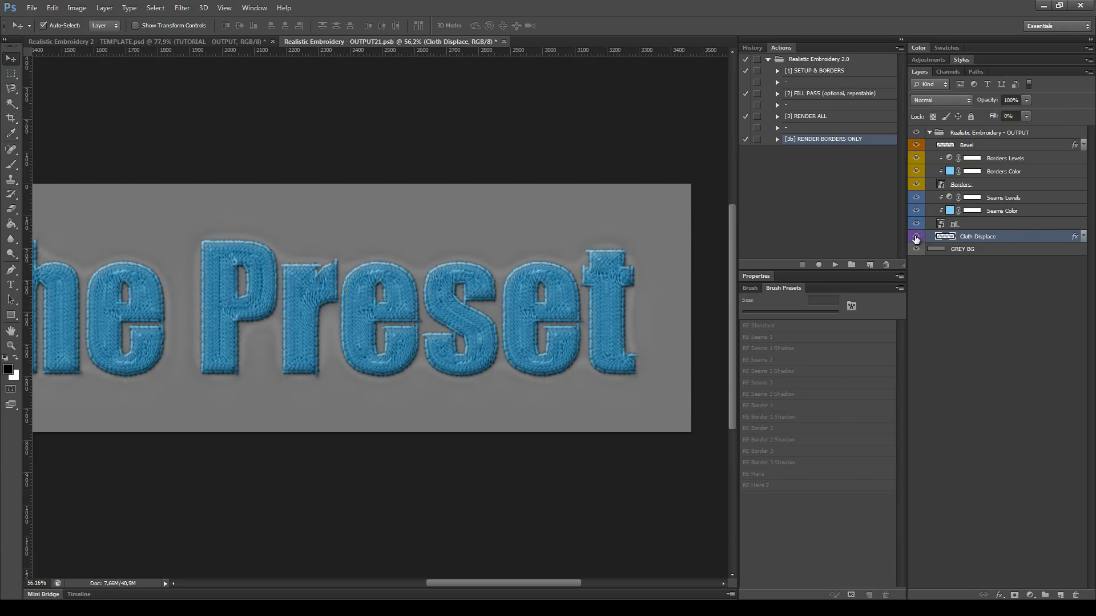
pyautogui.click(1019, 99)
pyautogui.write('50')
pyautogui.press('Return')
# - Preview a light green (#7fff94) for the Seams Color fill layer and discard the change
pyautogui.click(1016, 225)
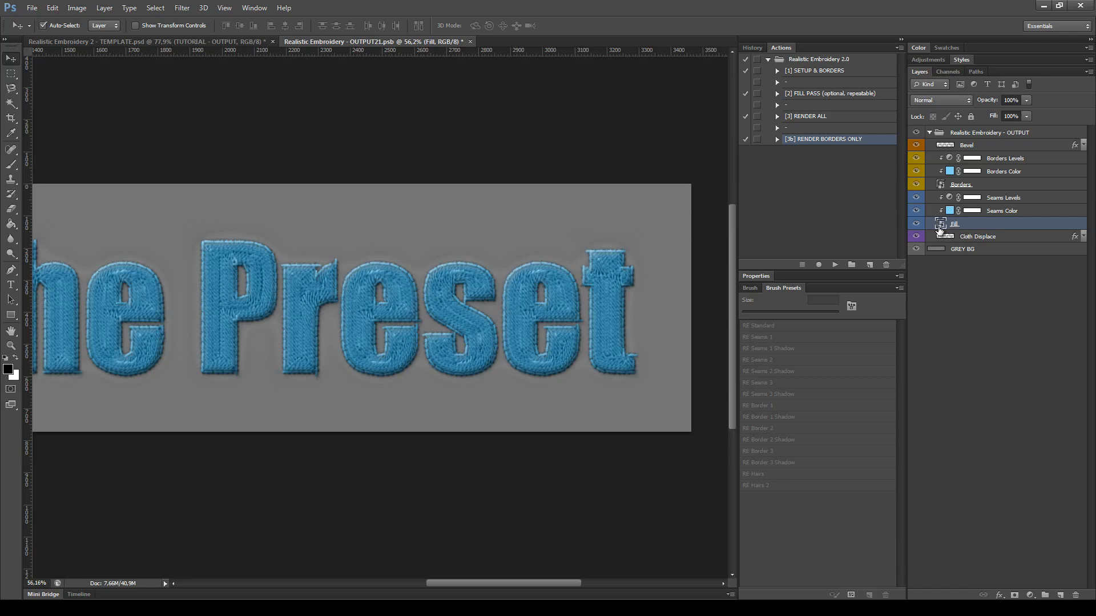
pyautogui.click(1029, 213)
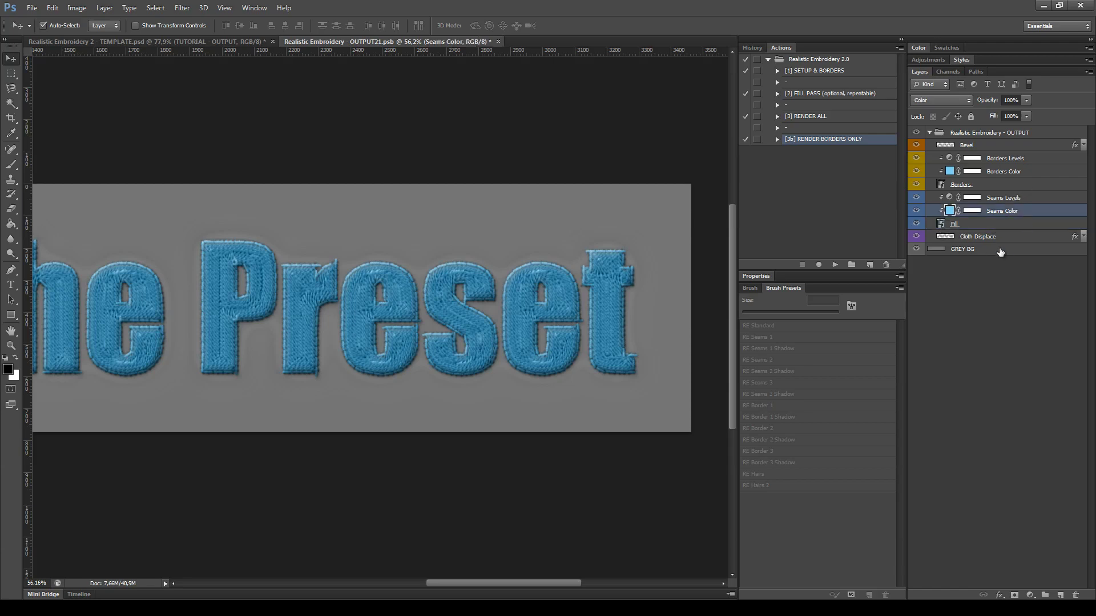
pyautogui.doubleClick(949, 211)
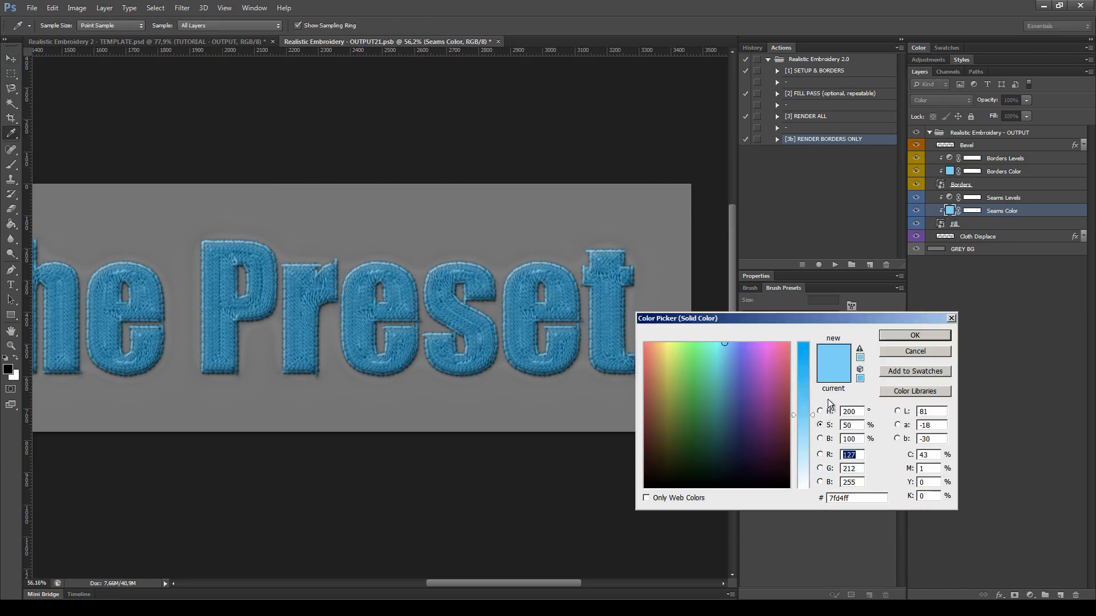
pyautogui.moveTo(806, 420)
pyautogui.mouseDown()
pyautogui.moveTo(806, 439)
pyautogui.moveTo(806, 407)
pyautogui.moveTo(806, 435)
pyautogui.mouseUp()
pyautogui.click(915, 351)
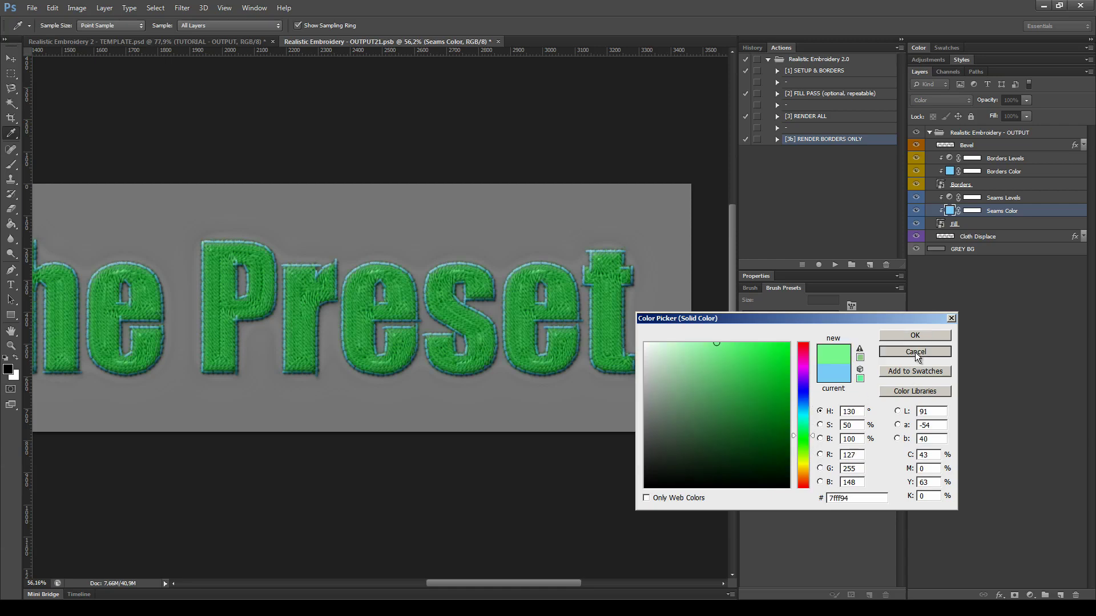
# - Try brightening the seams by lowering the white input level of the Seams Levels adjustment, and revert it
pyautogui.click(948, 198)
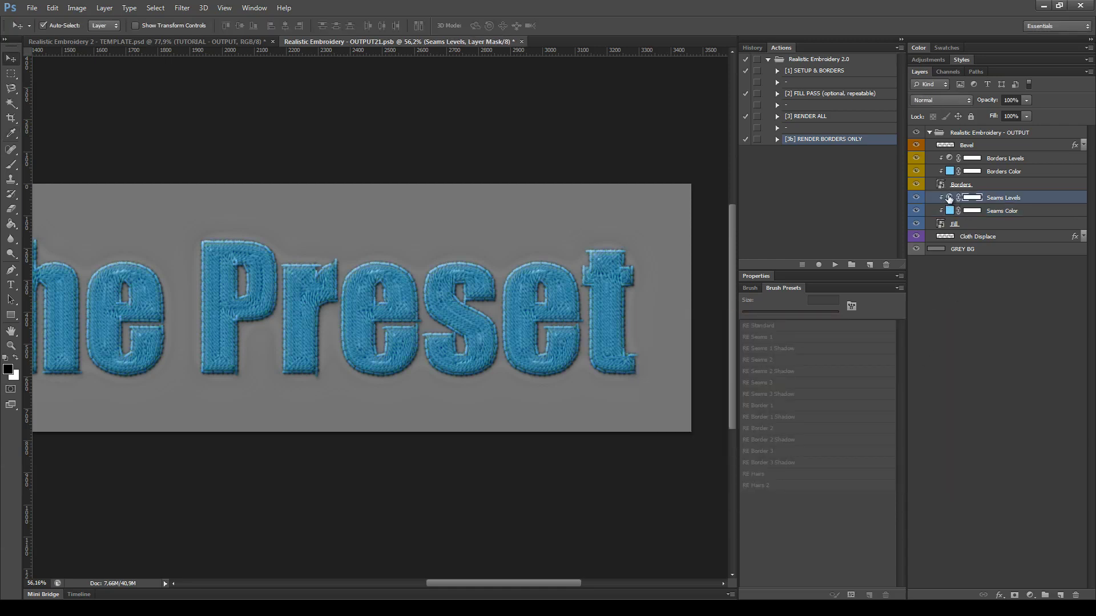
pyautogui.click(948, 198)
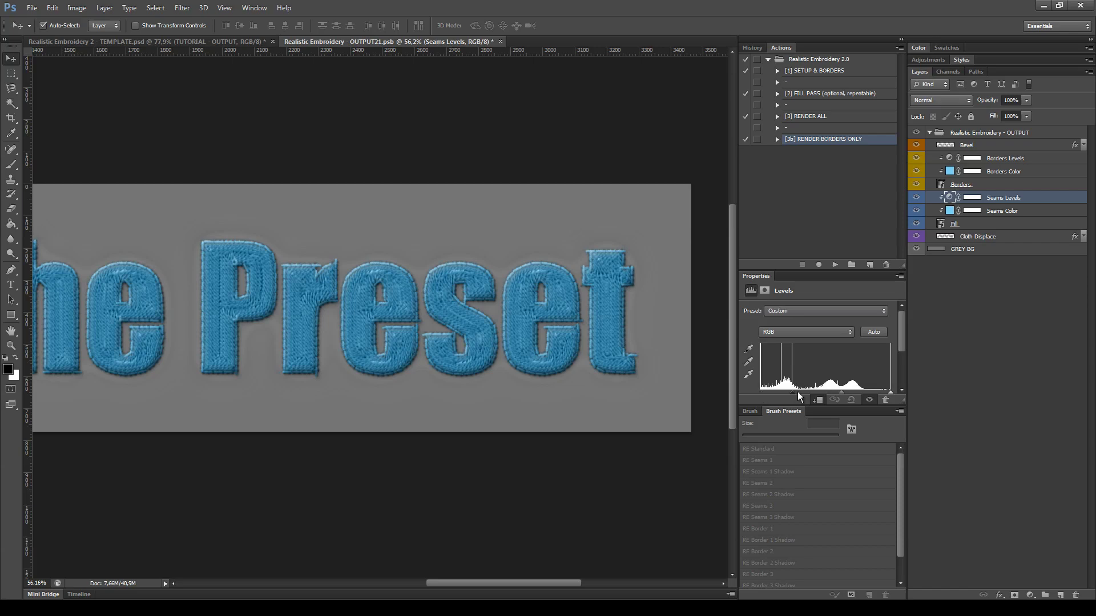
pyautogui.moveTo(797, 392); pyautogui.dragTo(759, 394)
pyautogui.moveTo(868, 394); pyautogui.dragTo(848, 394)
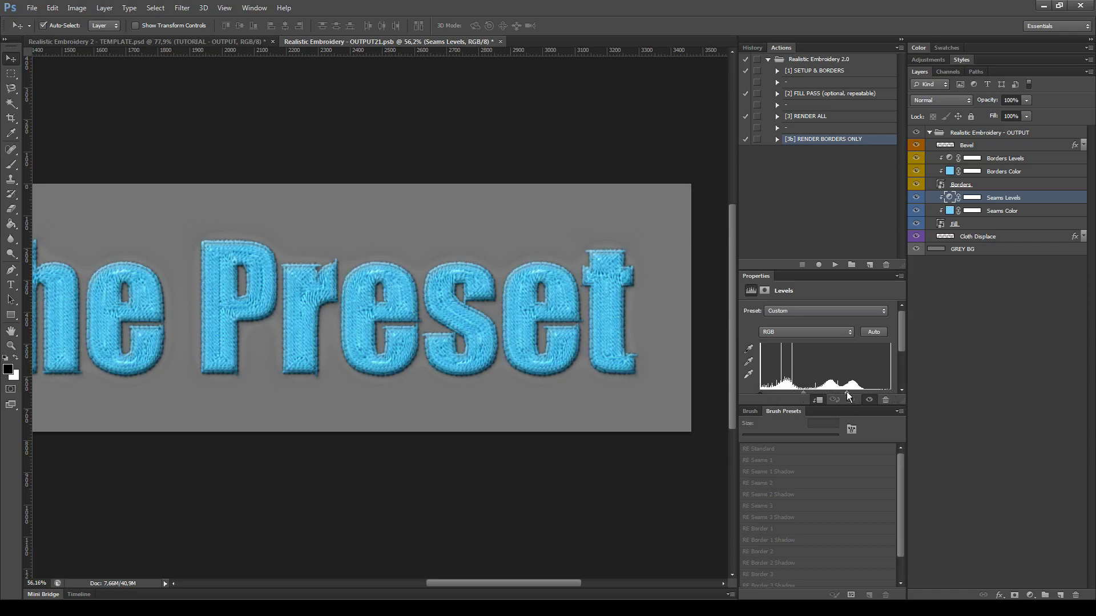
pyautogui.click(765, 277)
# - Release the clipping mask of the Seams Color and Seams Levels layers above the Fill layer
pyautogui.click(998, 229)
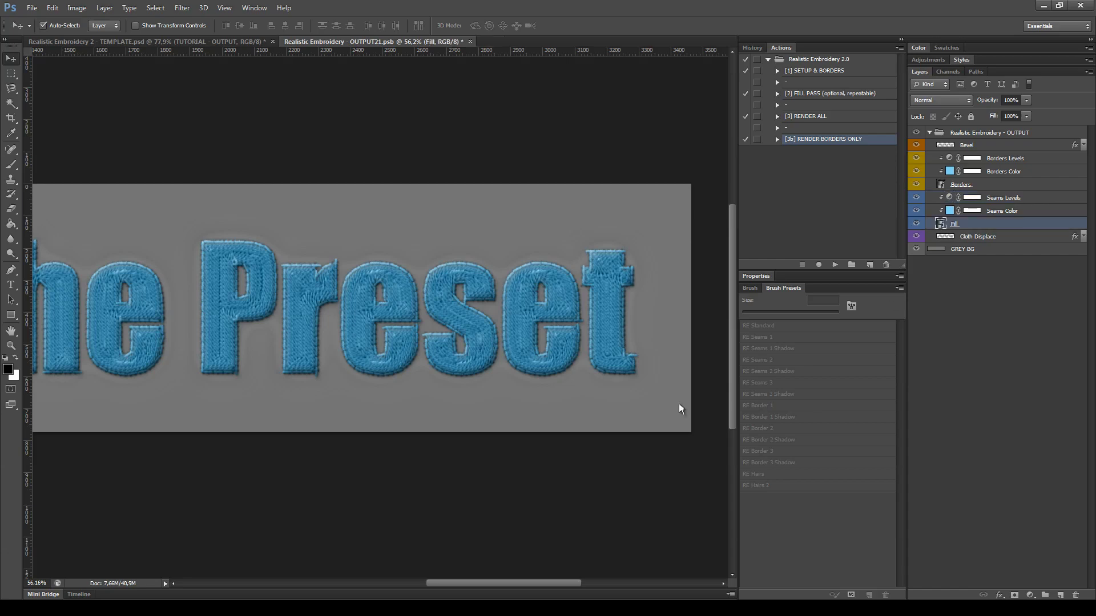
pyautogui.click(1025, 215)
pyautogui.keyDown('shift'); pyautogui.click(1028, 201); pyautogui.keyUp('shift')
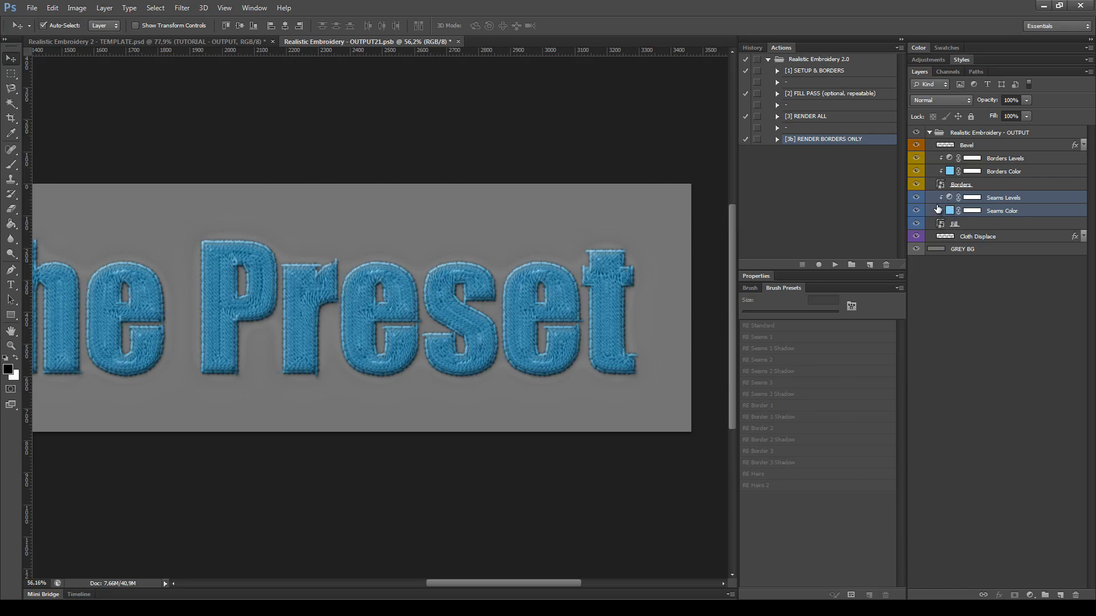
pyautogui.click(1033, 213)
pyautogui.rightClick(1034, 213)
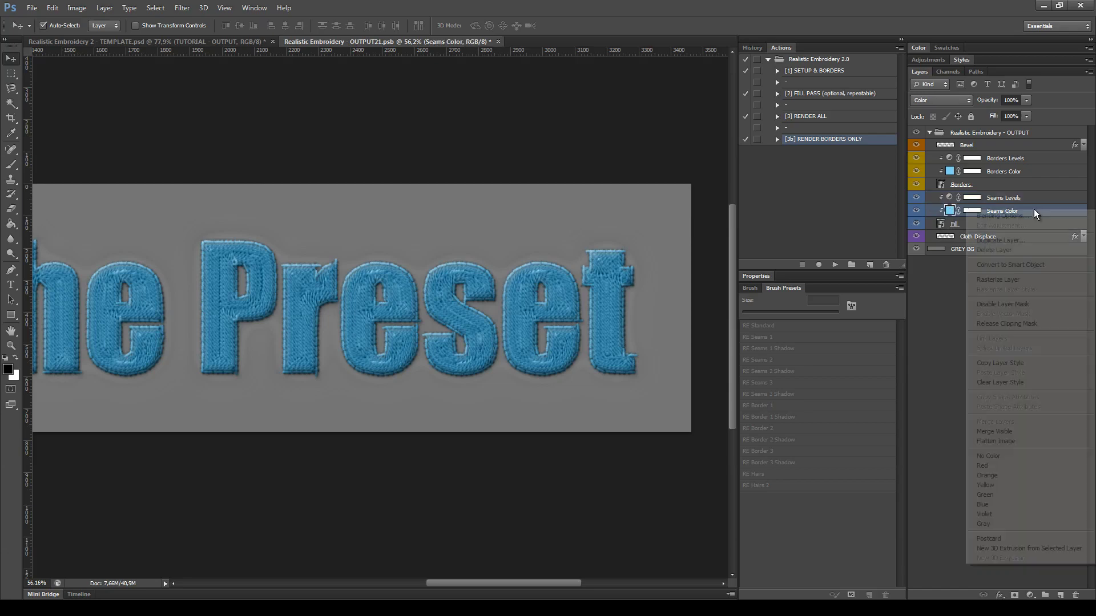
pyautogui.click(1055, 325)
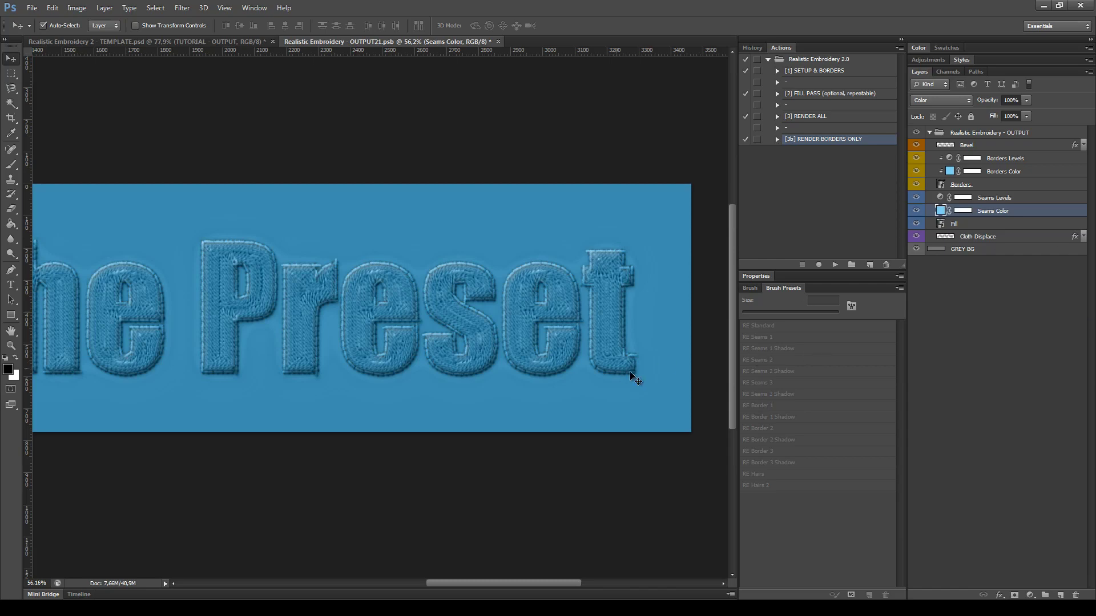
pyautogui.click(976, 360)
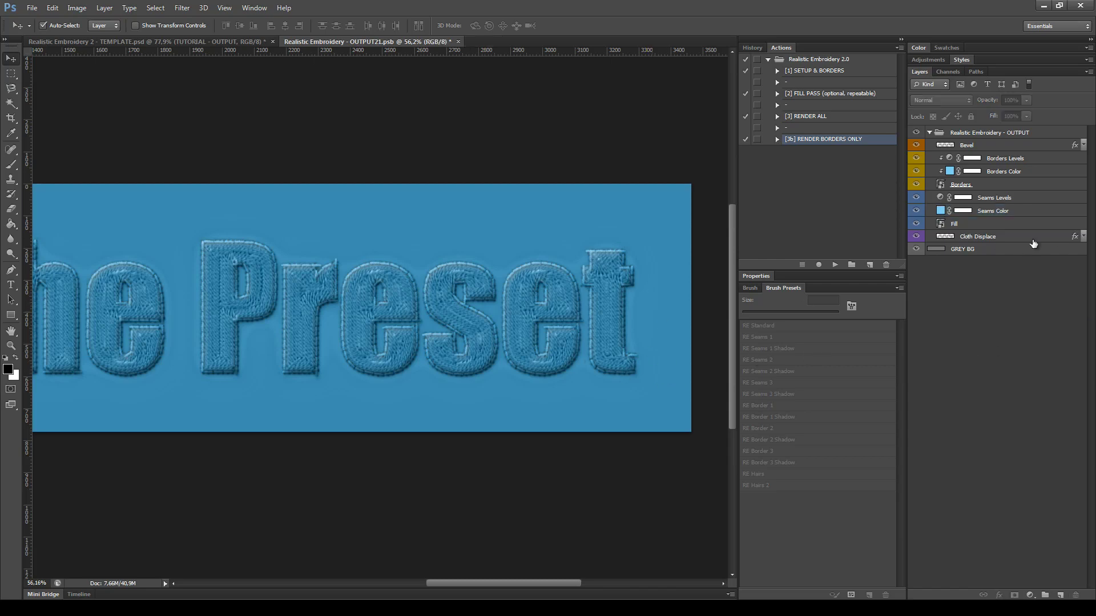
# - Clip the Seams Color and Seams Levels layers to the Fill layer again with clipping masks
pyautogui.click(1030, 211)
pyautogui.rightClick(1043, 211)
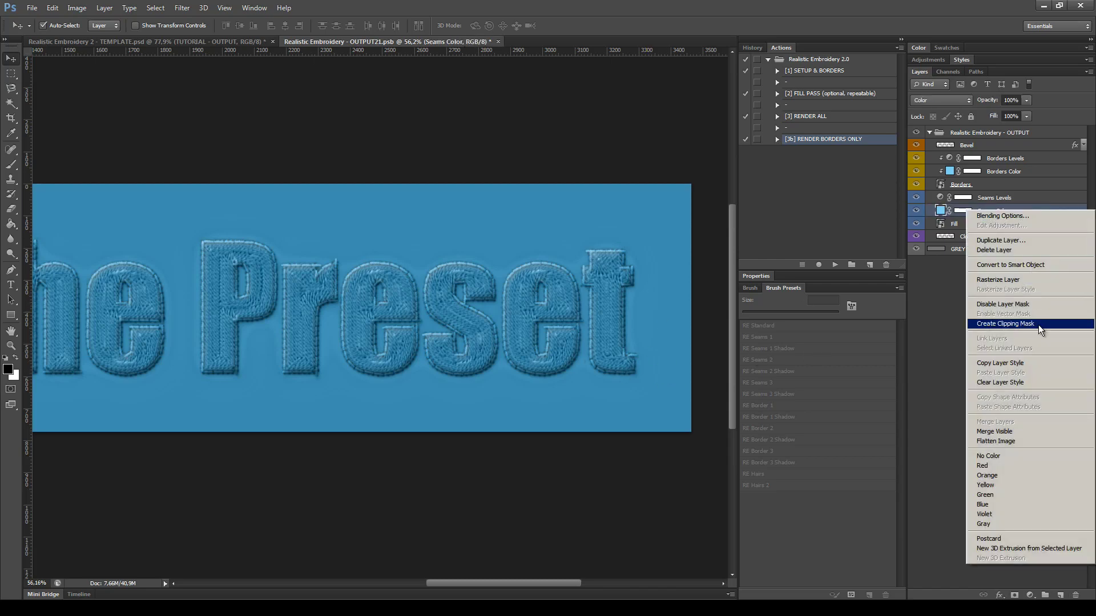
pyautogui.click(993, 323)
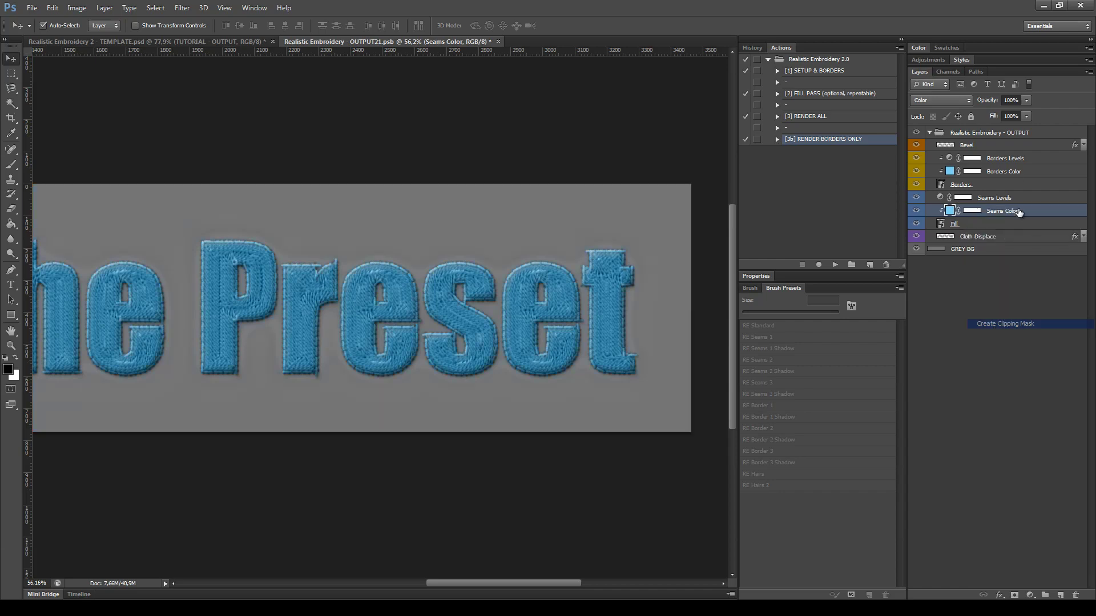
pyautogui.rightClick(1017, 198)
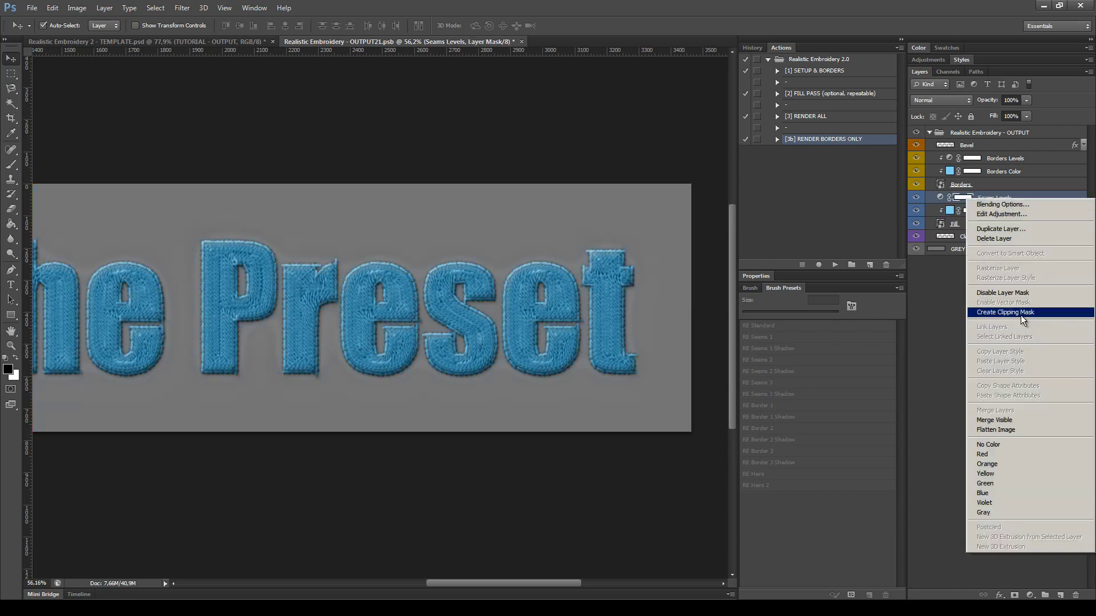
pyautogui.click(1022, 317)
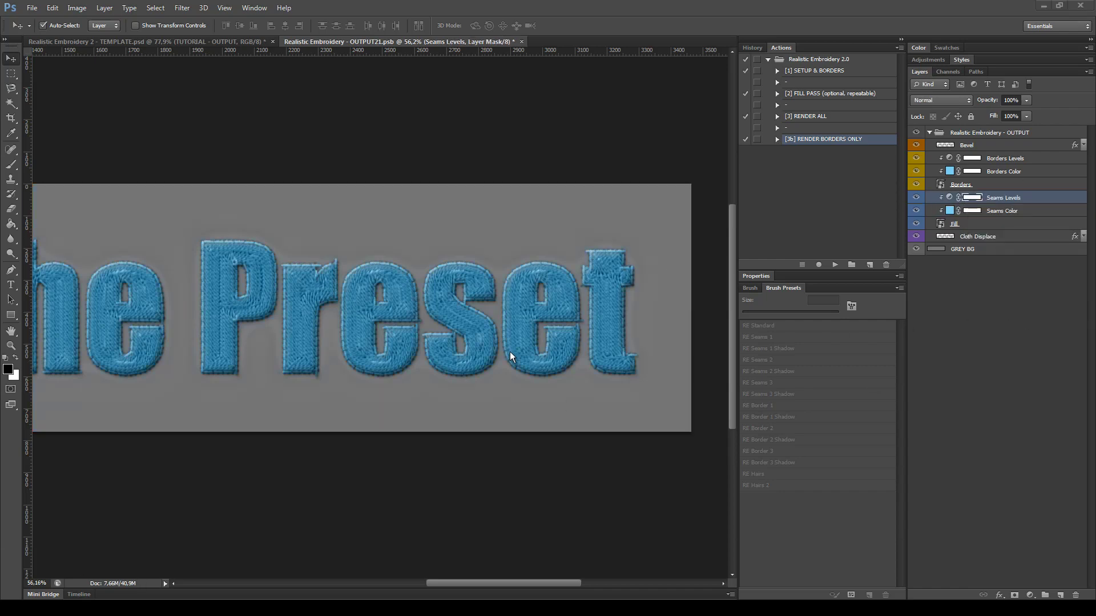
# - Hide the Seams Color layer, try darkening the grey seams with the Seams Levels black input level, and restore both
pyautogui.click(916, 210)
pyautogui.click(1017, 213)
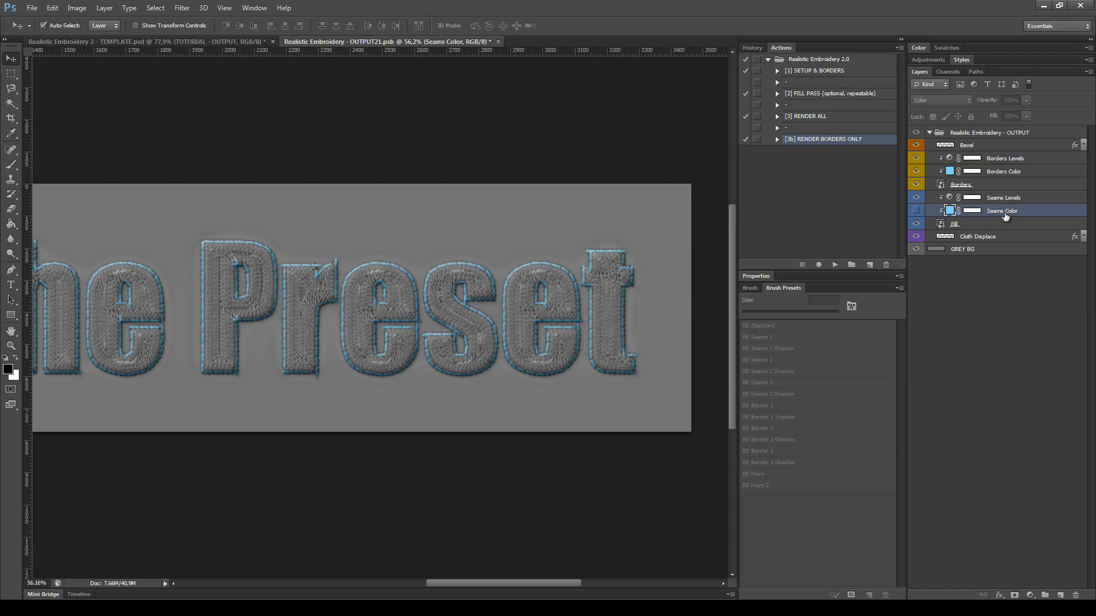
pyautogui.click(951, 198)
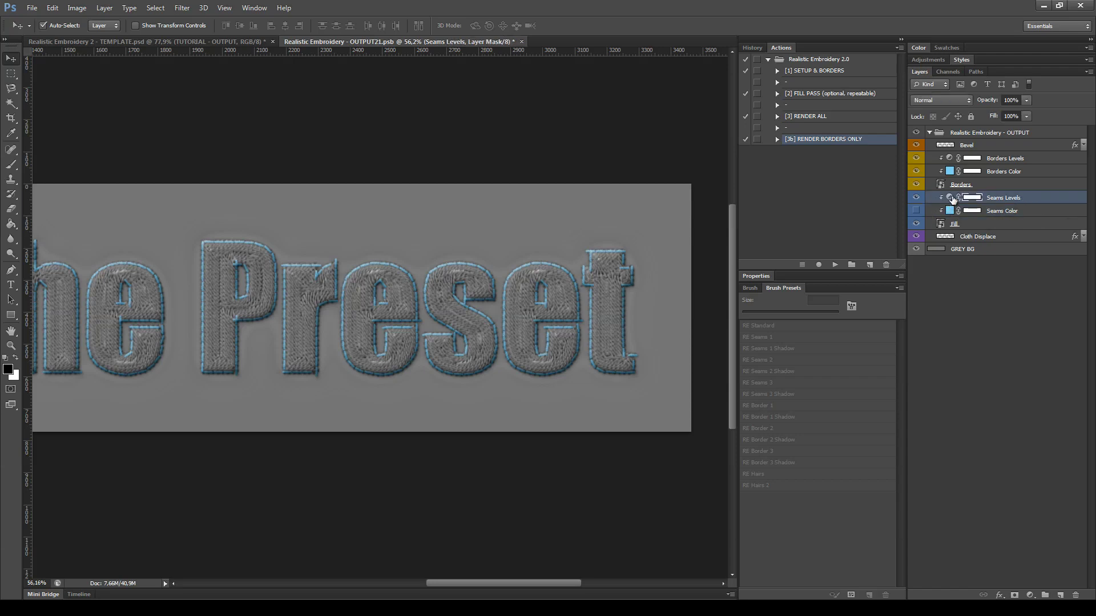
pyautogui.click(950, 197)
pyautogui.doubleClick(785, 412)
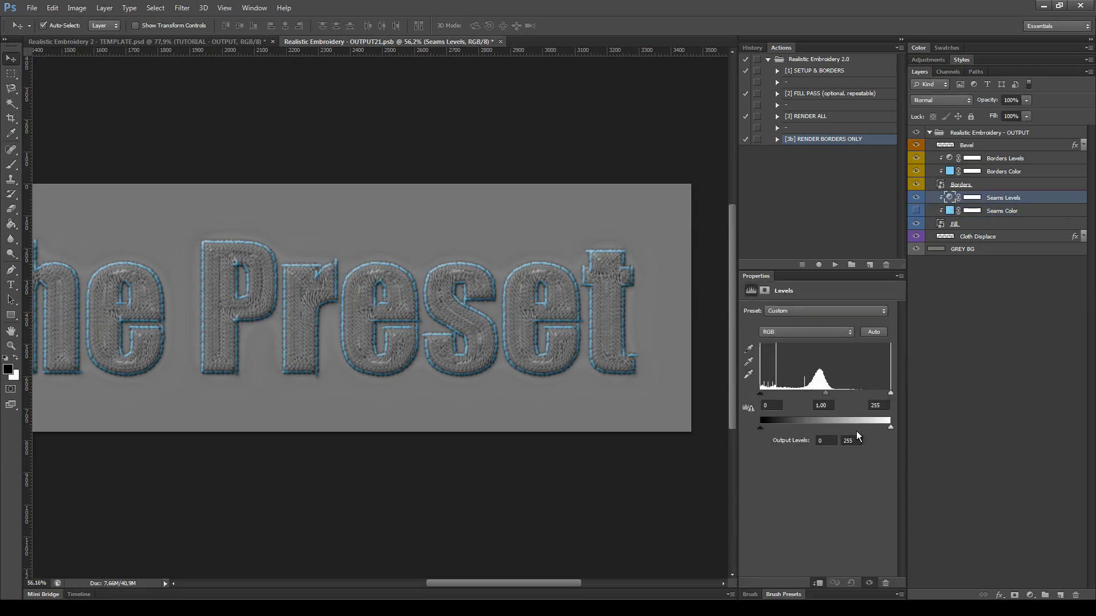
pyautogui.moveTo(890, 393)
pyautogui.mouseDown()
pyautogui.moveTo(823, 394)
pyautogui.moveTo(911, 405)
pyautogui.mouseUp()
pyautogui.moveTo(762, 398); pyautogui.dragTo(816, 401)
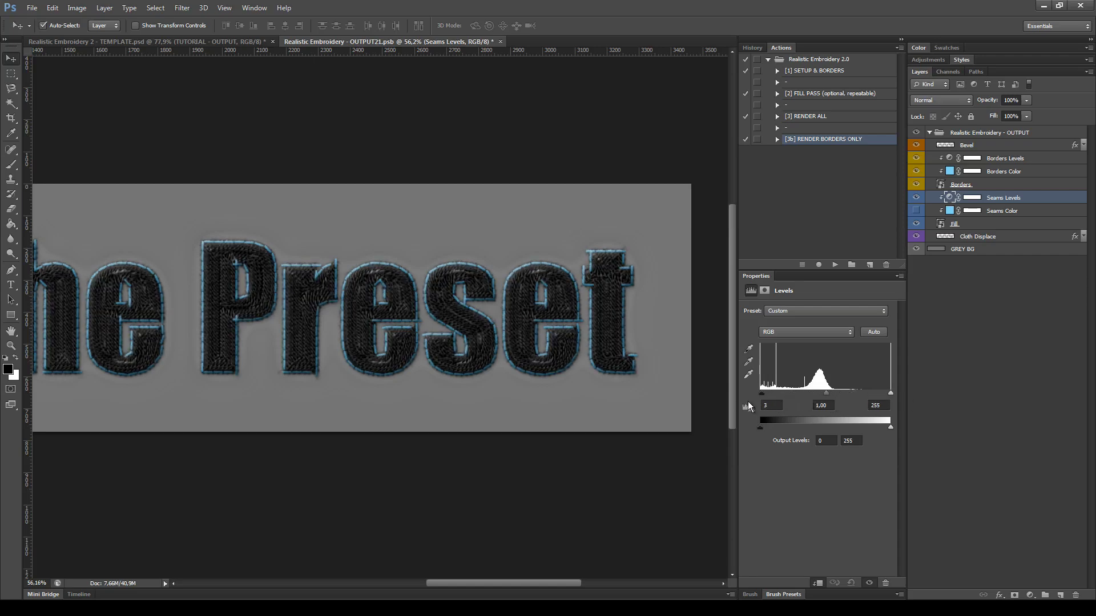
pyautogui.moveTo(748, 406); pyautogui.dragTo(692, 409)
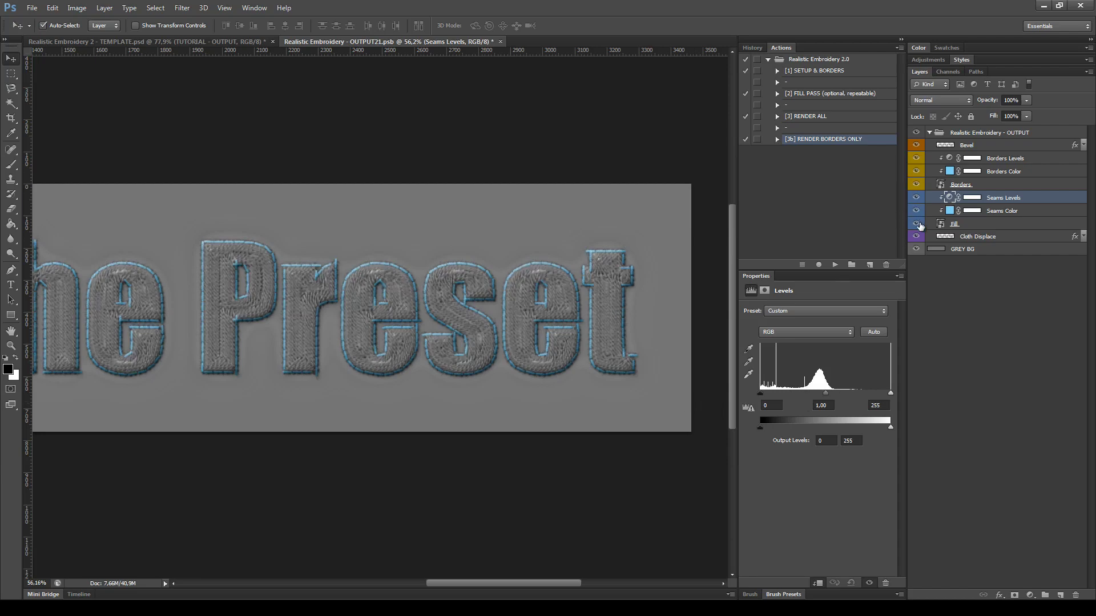
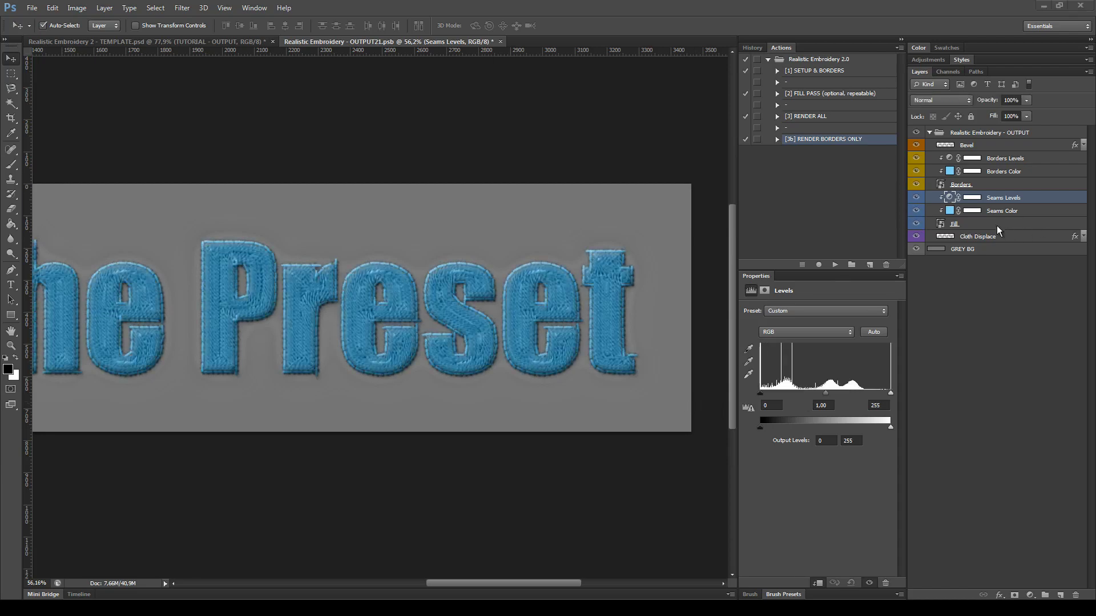
# - Open the Fill layer's smart object contents and collapse the effects lists of the Hairs and Base Pattern layers
pyautogui.click(999, 225)
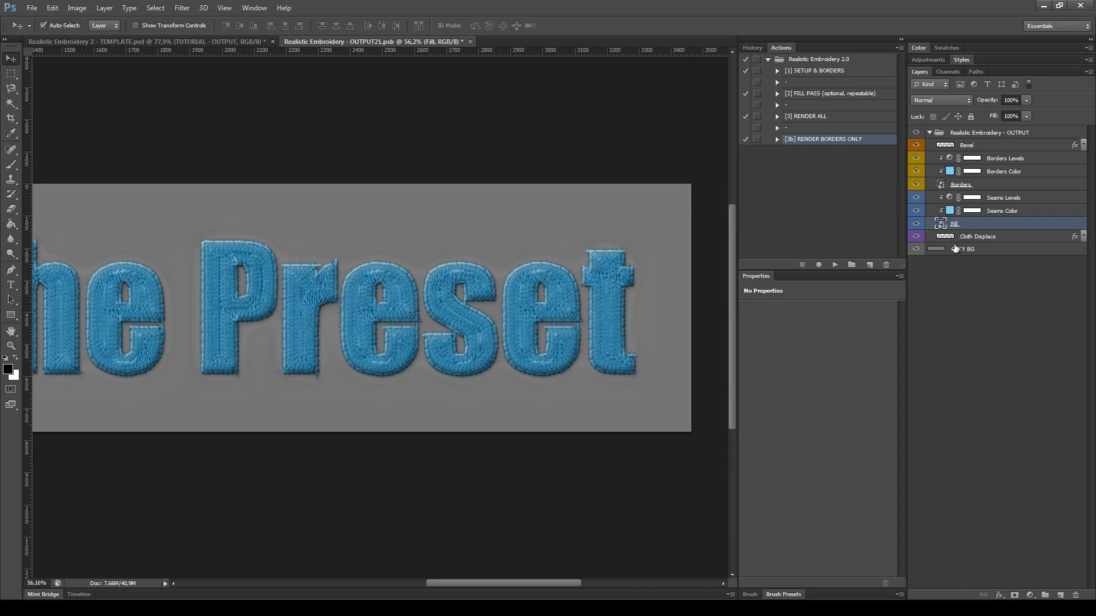
pyautogui.doubleClick(941, 224)
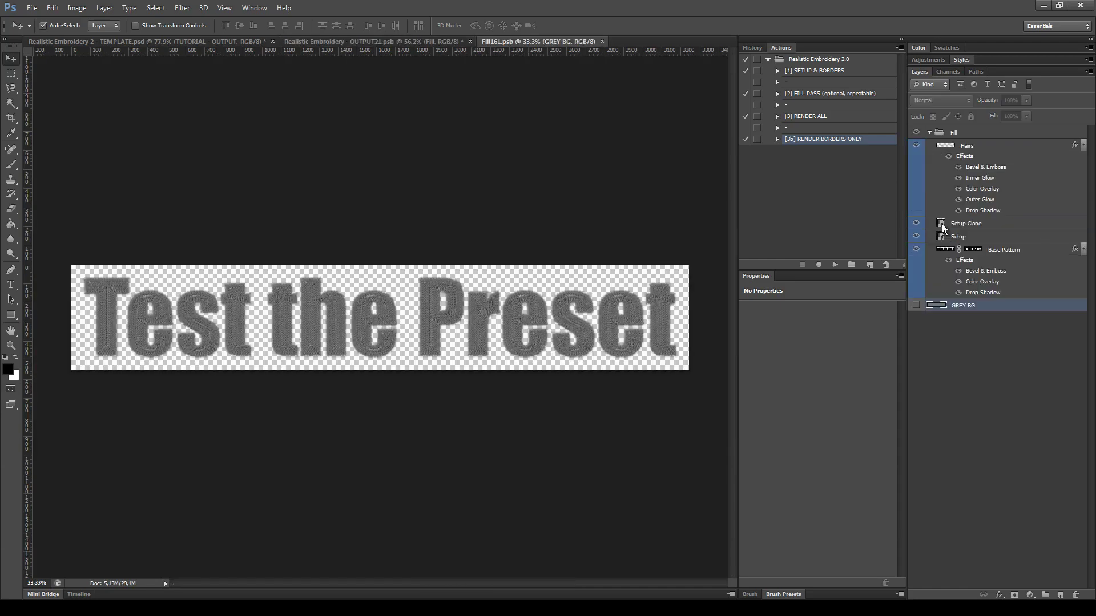
pyautogui.click(1083, 145)
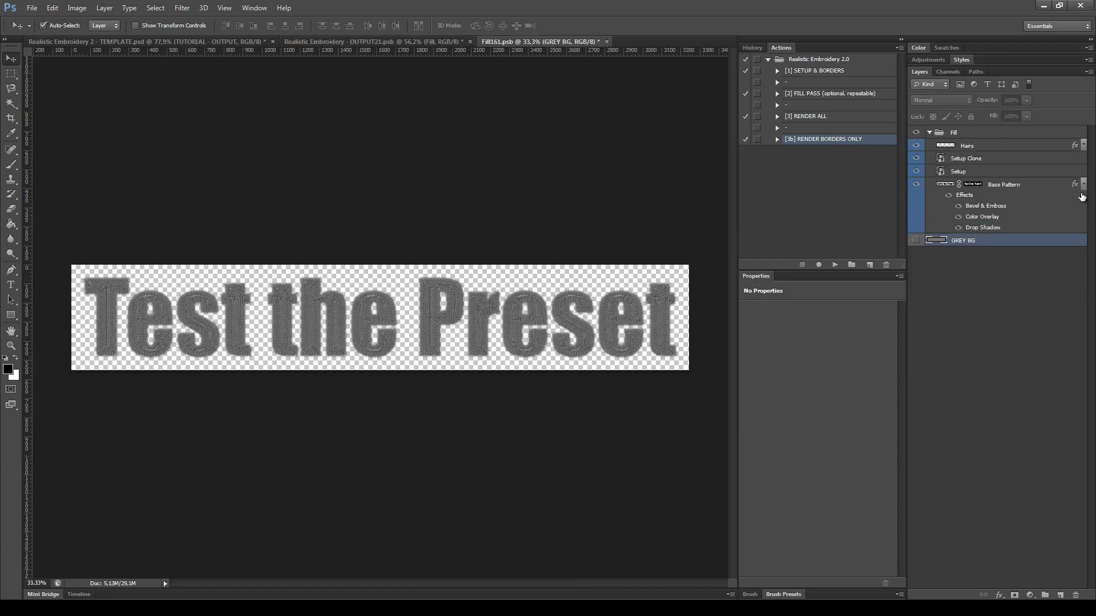
pyautogui.click(1084, 185)
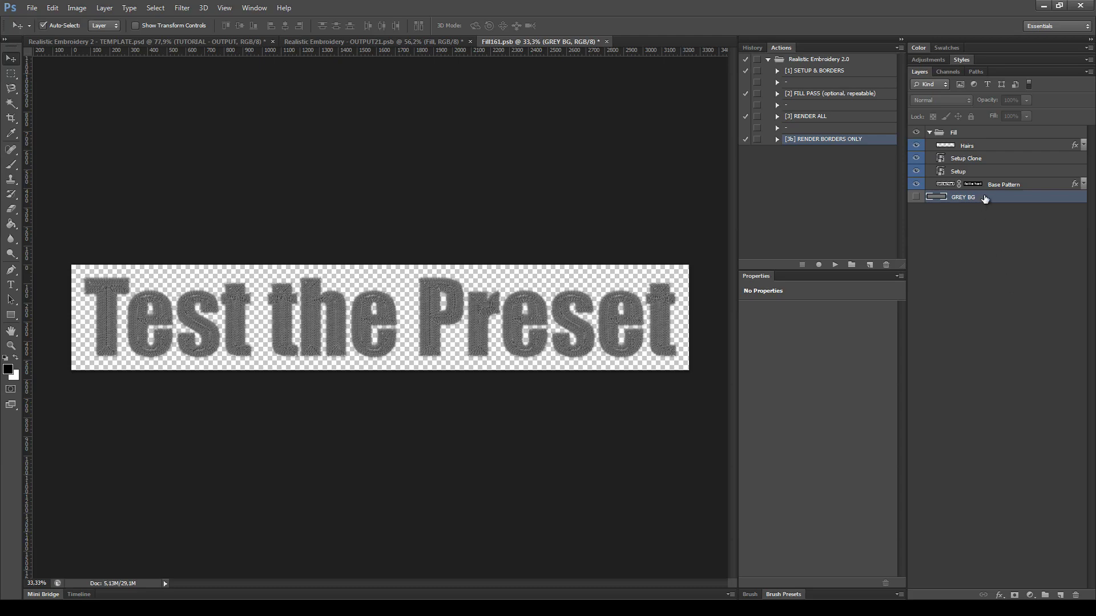
# - Show the GREY BG layer behind the fill stitching and select the Base Pattern layer
pyautogui.scroll(3, 563, 368)
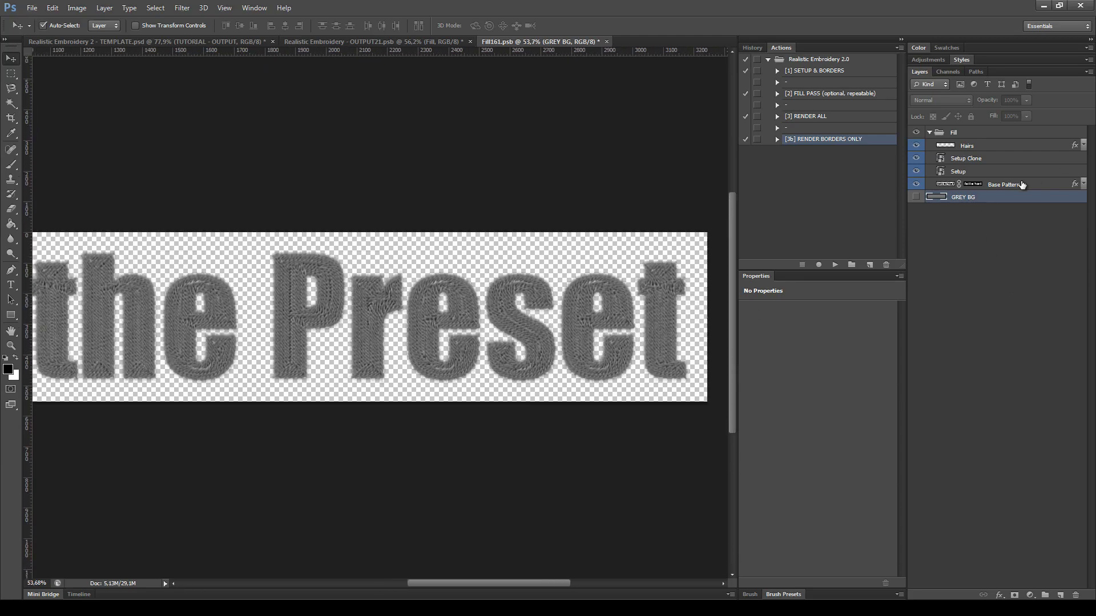
pyautogui.click(917, 196)
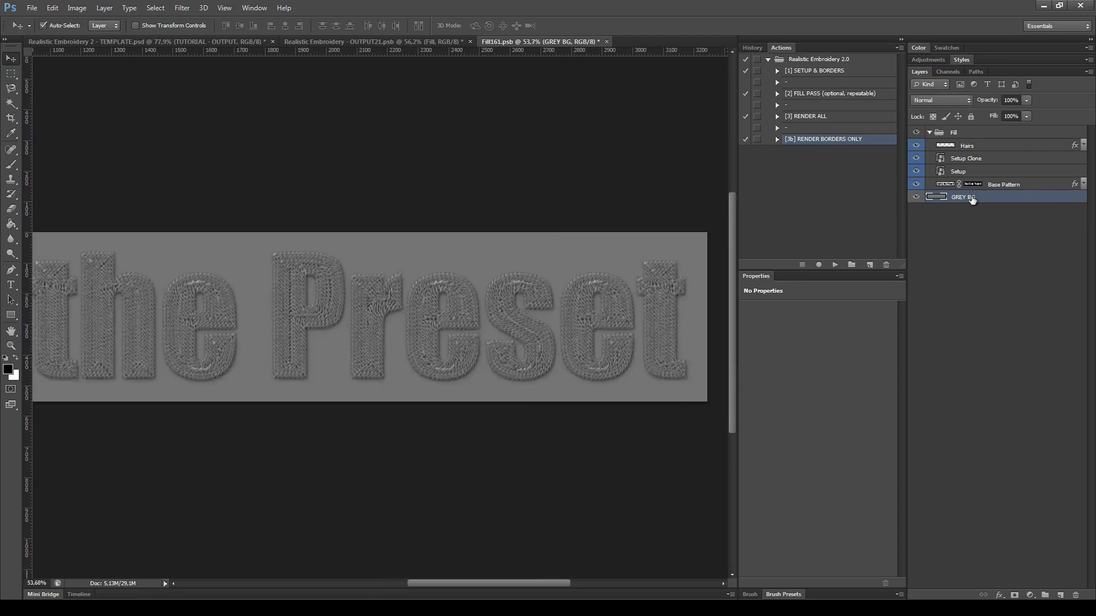
pyautogui.click(1024, 186)
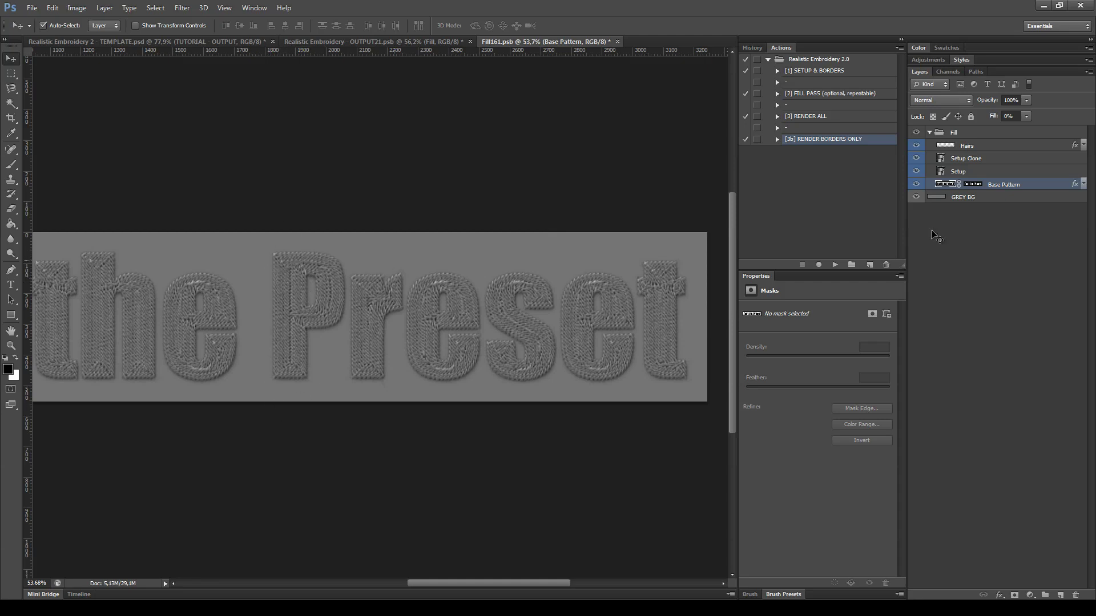
# - Select the Setup and Setup Clone layers and switch their visibility off and on to compare the fill stitching
pyautogui.click(986, 172)
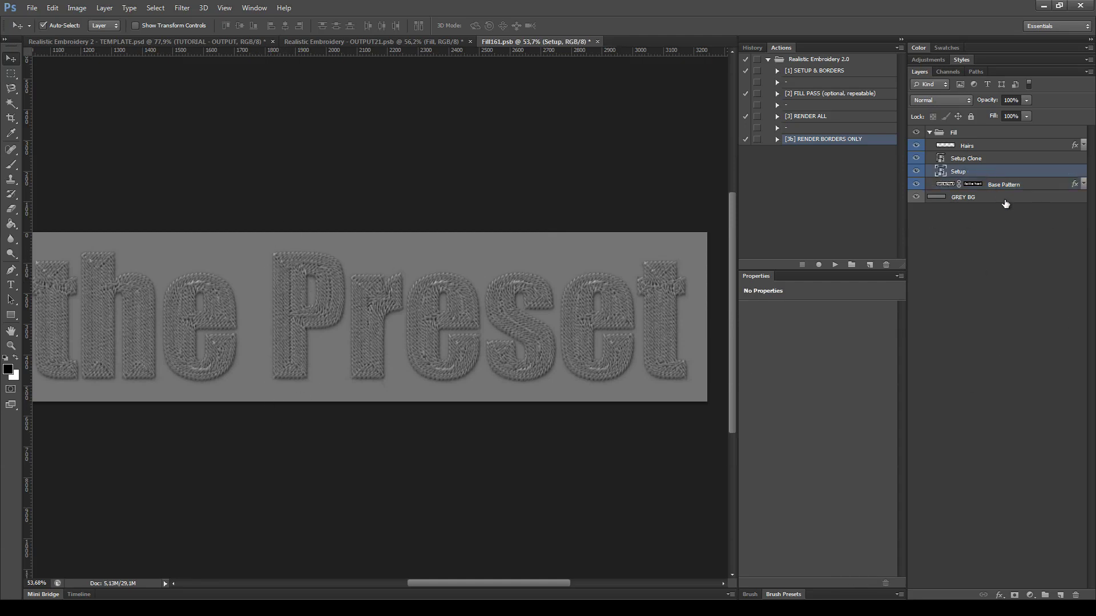
pyautogui.keyDown('shift'); pyautogui.click(1003, 160); pyautogui.keyUp('shift')
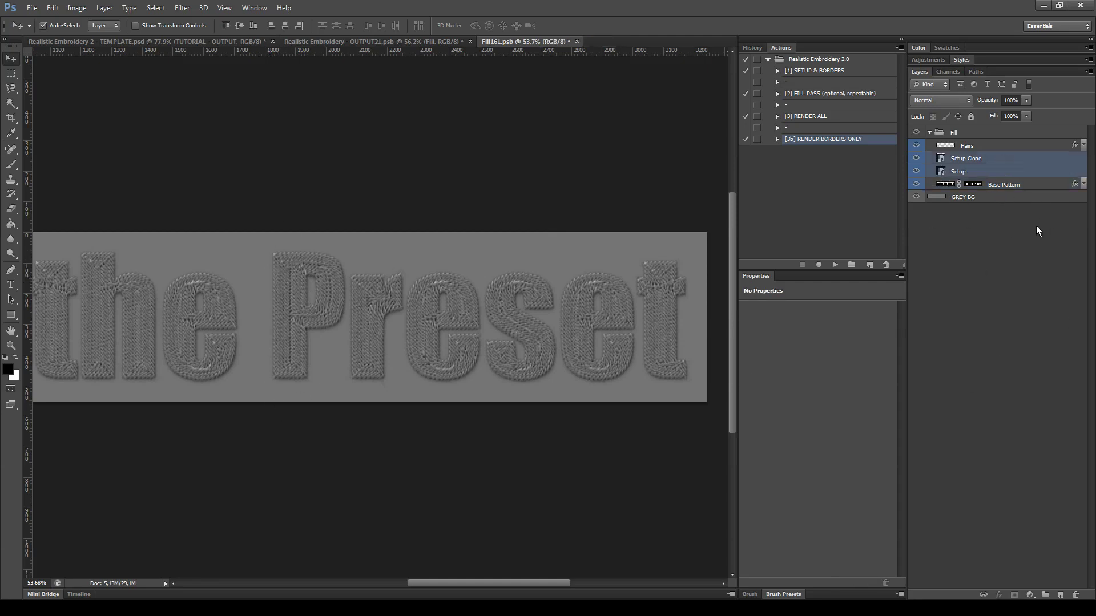
pyautogui.click(917, 160)
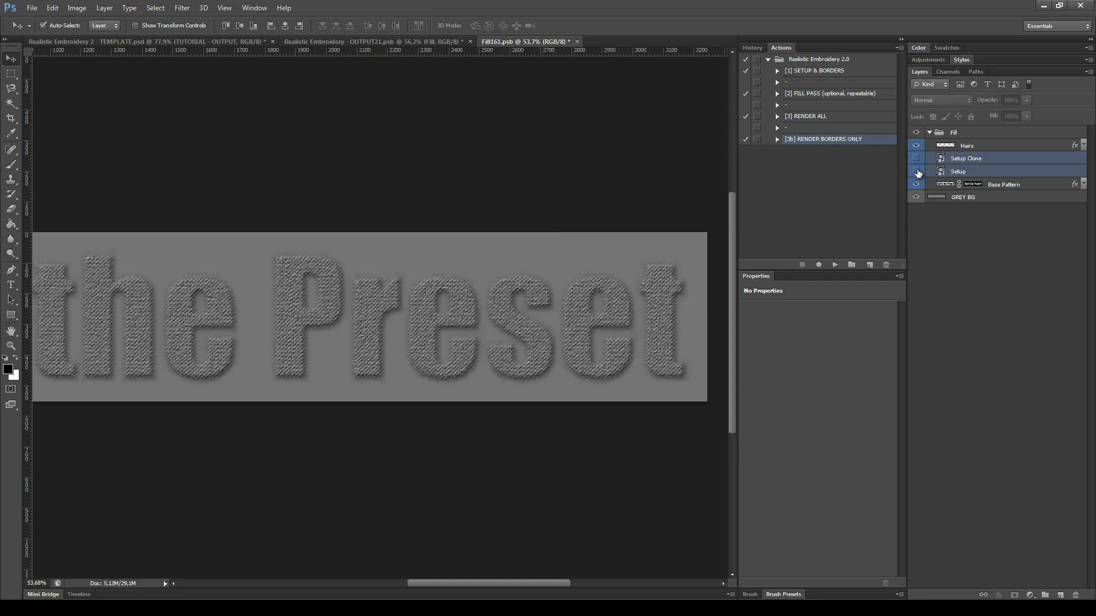
pyautogui.click(916, 159)
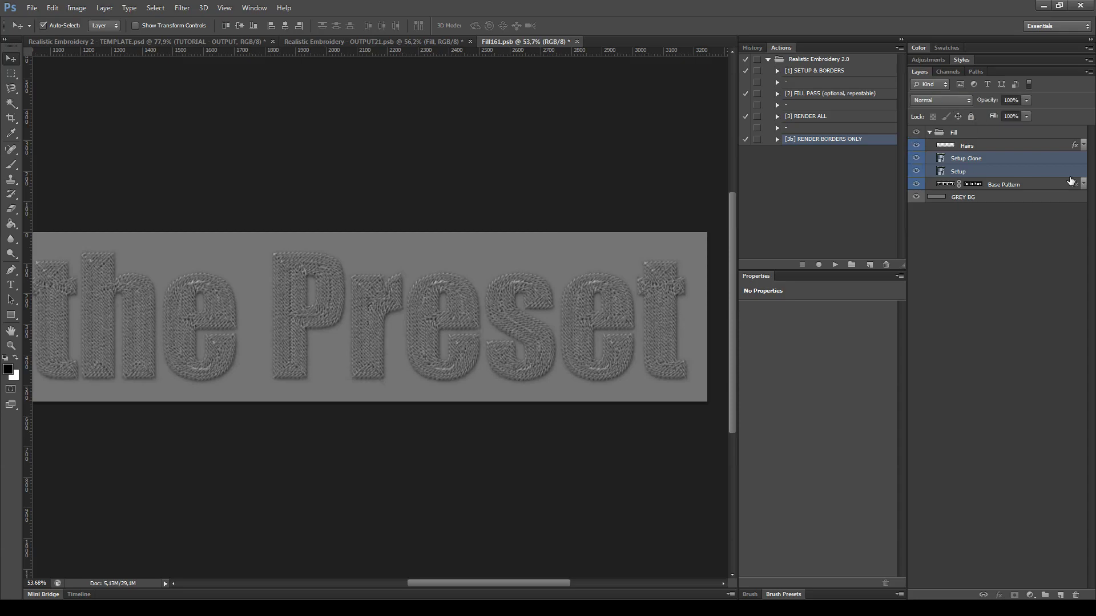
# - Select the Hairs layer and hide Setup Clone, Setup and Base Pattern to inspect the hairs alone
pyautogui.click(987, 148)
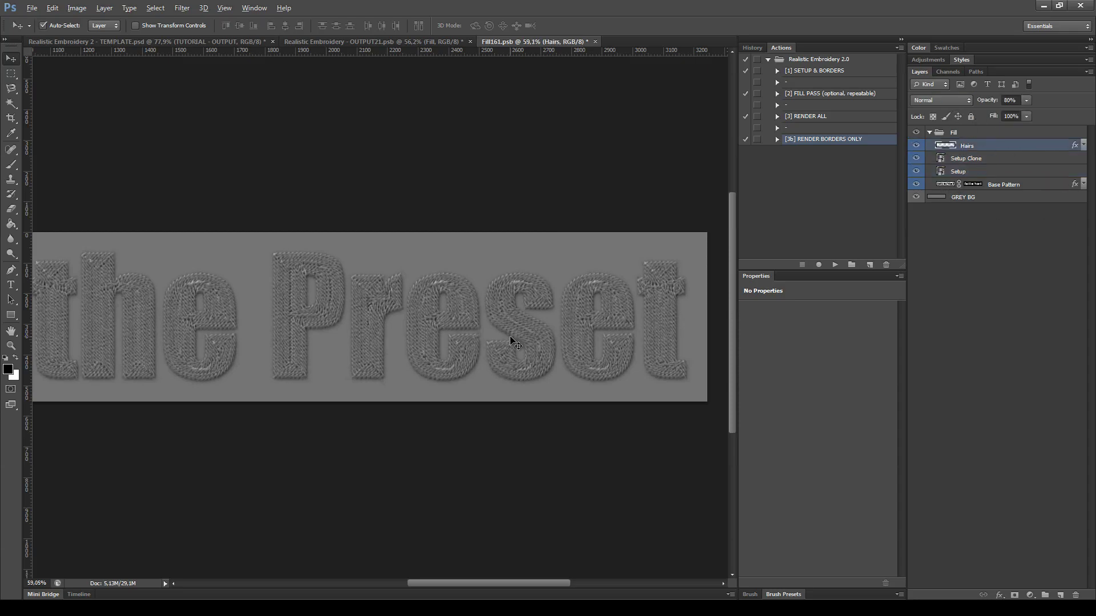
pyautogui.scroll(2, 508, 337)
pyautogui.click(917, 159)
pyautogui.moveTo(918, 170); pyautogui.dragTo(916, 185)
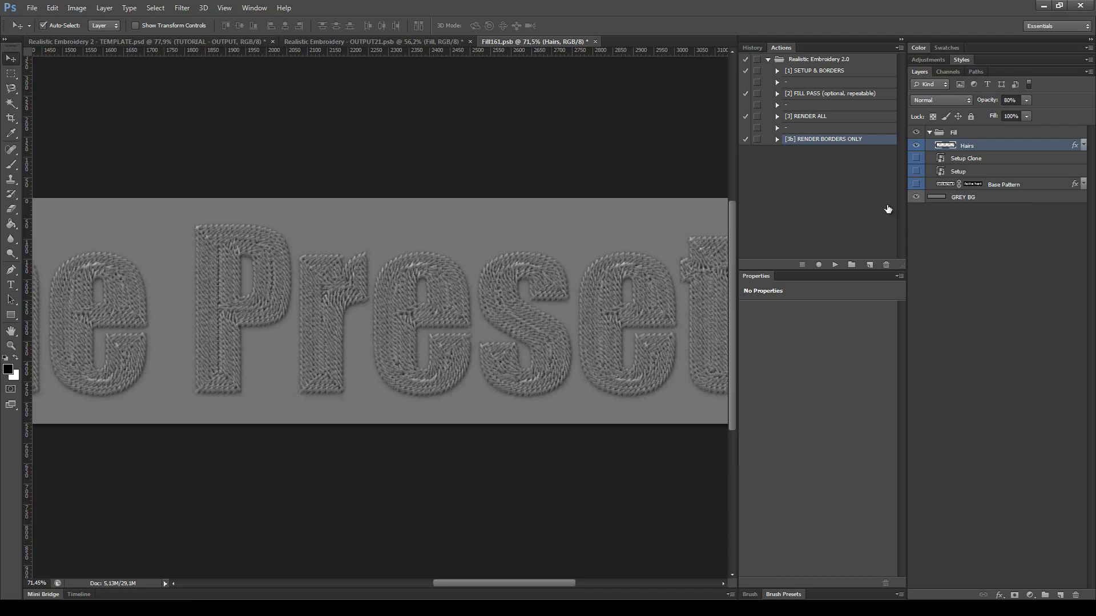
pyautogui.scroll(3, 531, 368)
pyautogui.moveTo(583, 334); pyautogui.dragTo(548, 357)
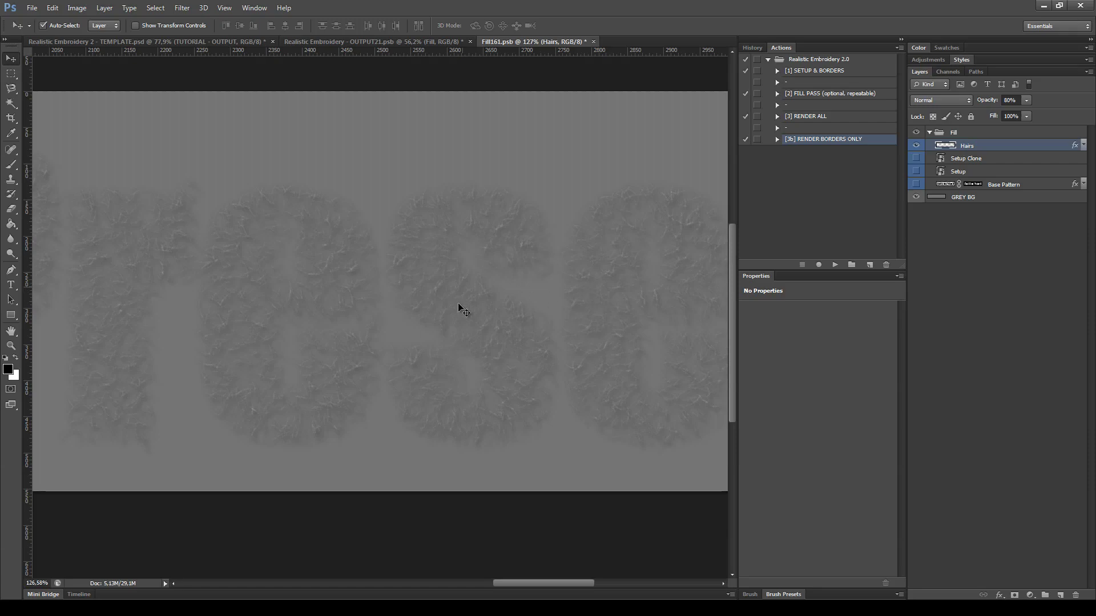
# - Try different opacities on the Hairs layer, return it to 80%, and show Setup Clone, Setup and Base Pattern again
pyautogui.click(1027, 100)
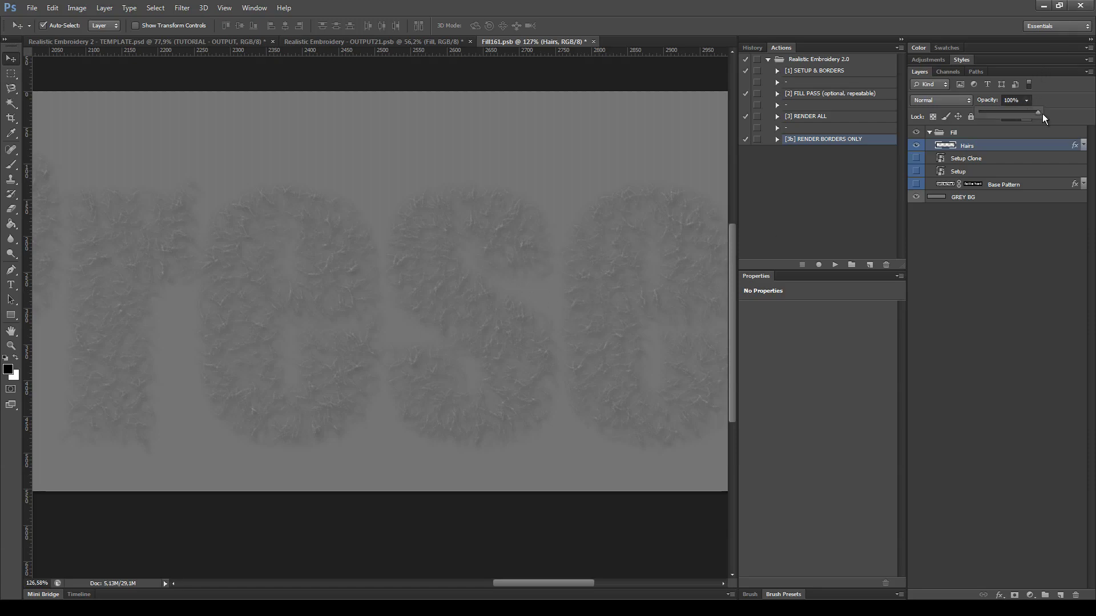
pyautogui.moveTo(1004, 118); pyautogui.dragTo(1030, 119)
pyautogui.click(1021, 102)
pyautogui.write('80')
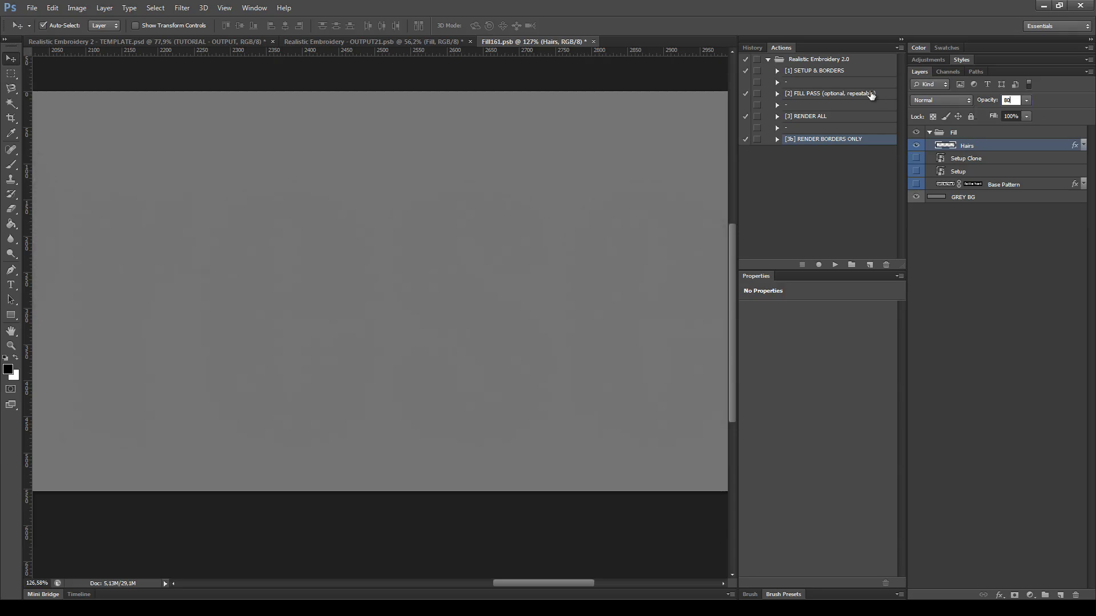
pyautogui.press('Return')
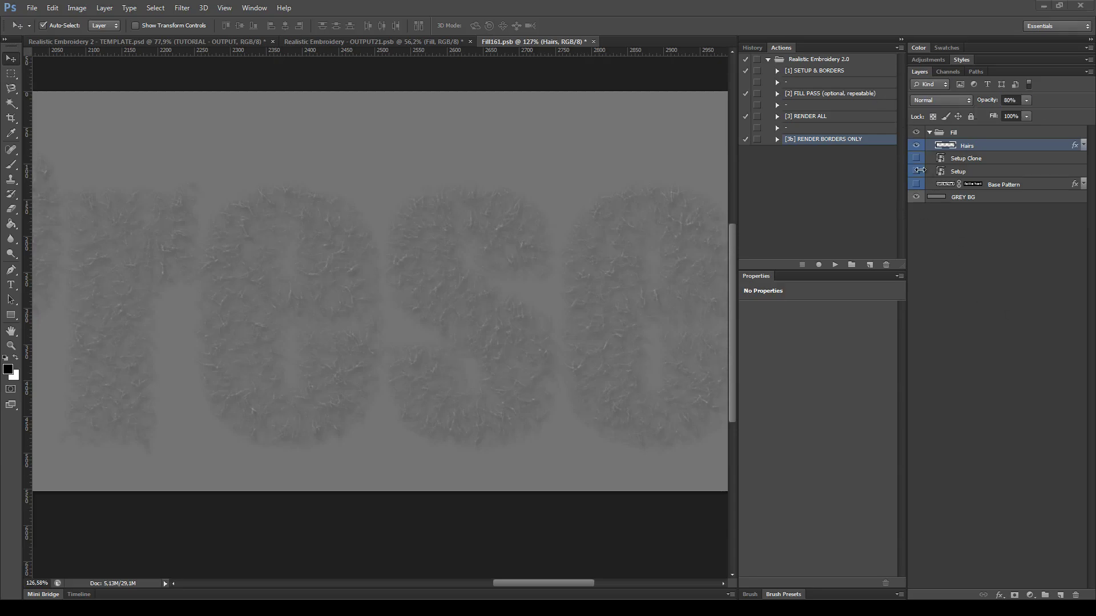
pyautogui.moveTo(916, 159); pyautogui.dragTo(916, 184)
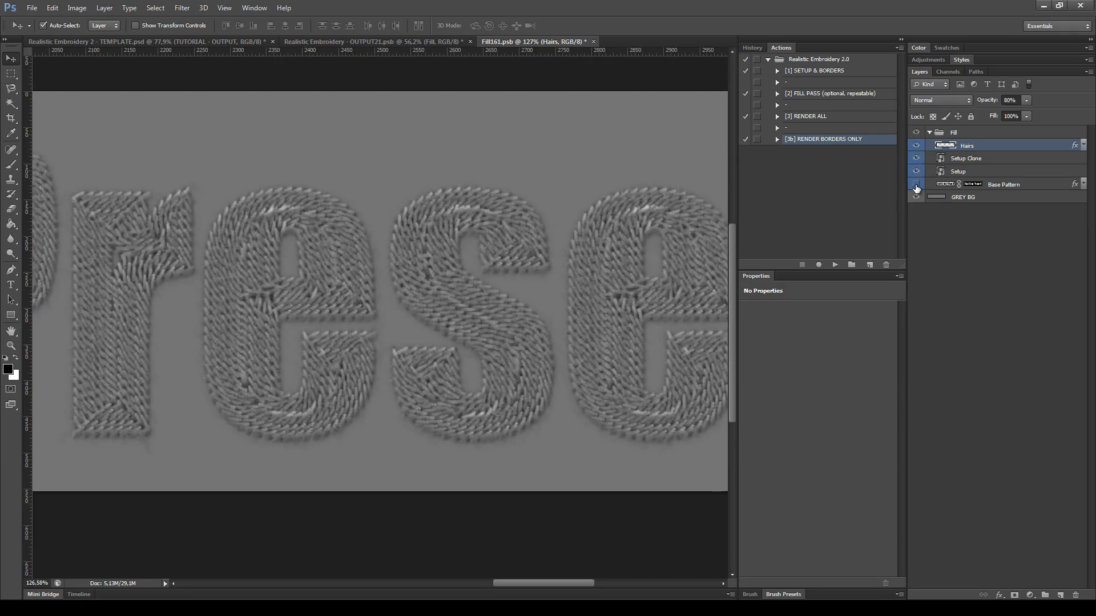
# - Hide the GREY BG layer in the Fill contents, then save and close Fill161.psb
pyautogui.click(989, 200)
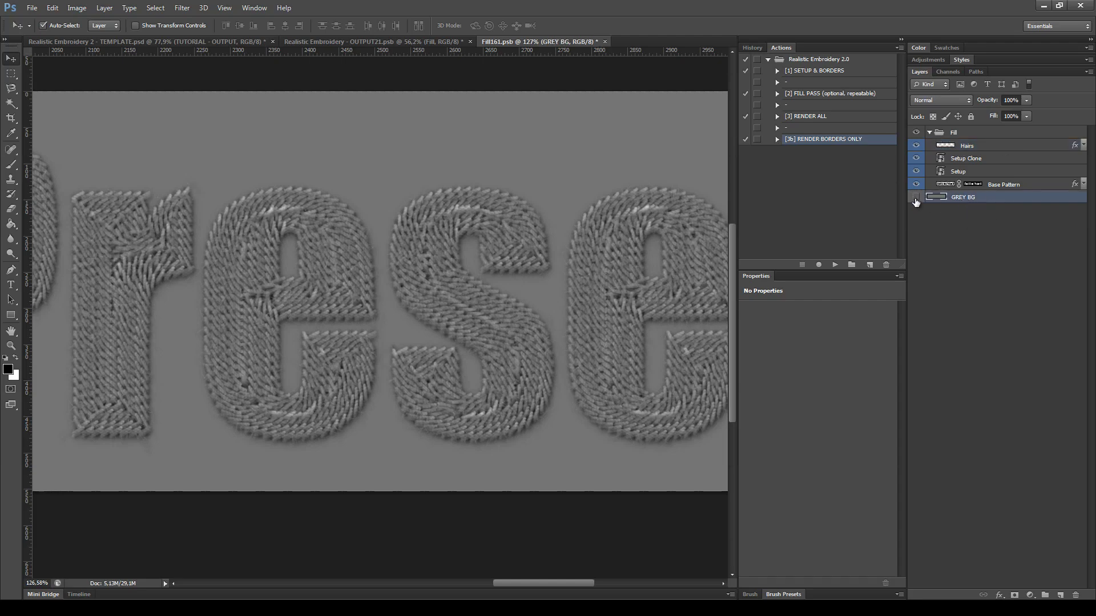
pyautogui.click(916, 197)
pyautogui.click(605, 41)
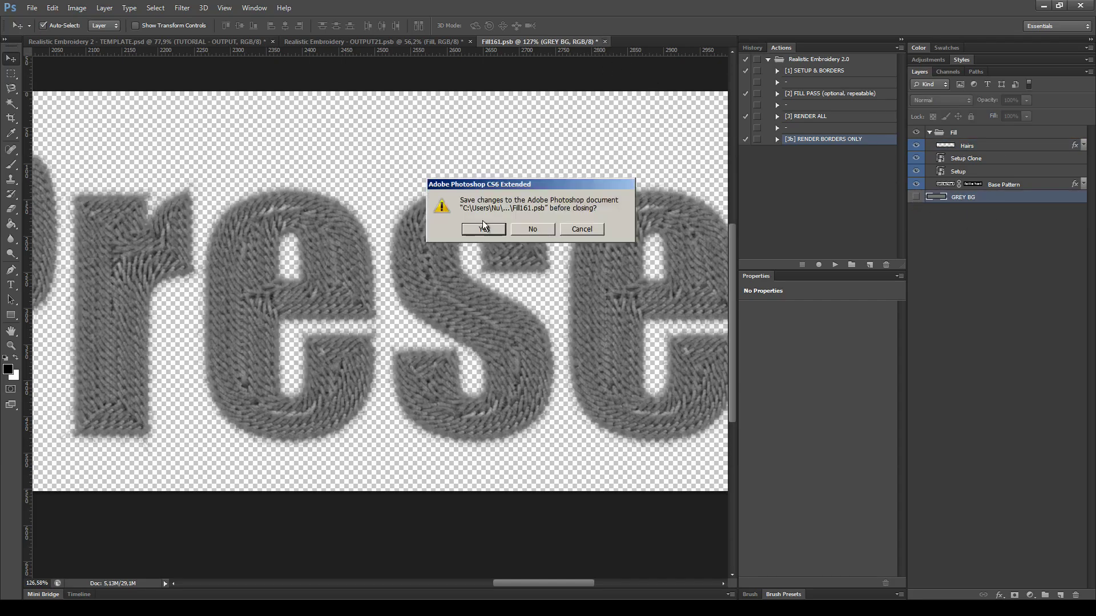
pyautogui.click(490, 232)
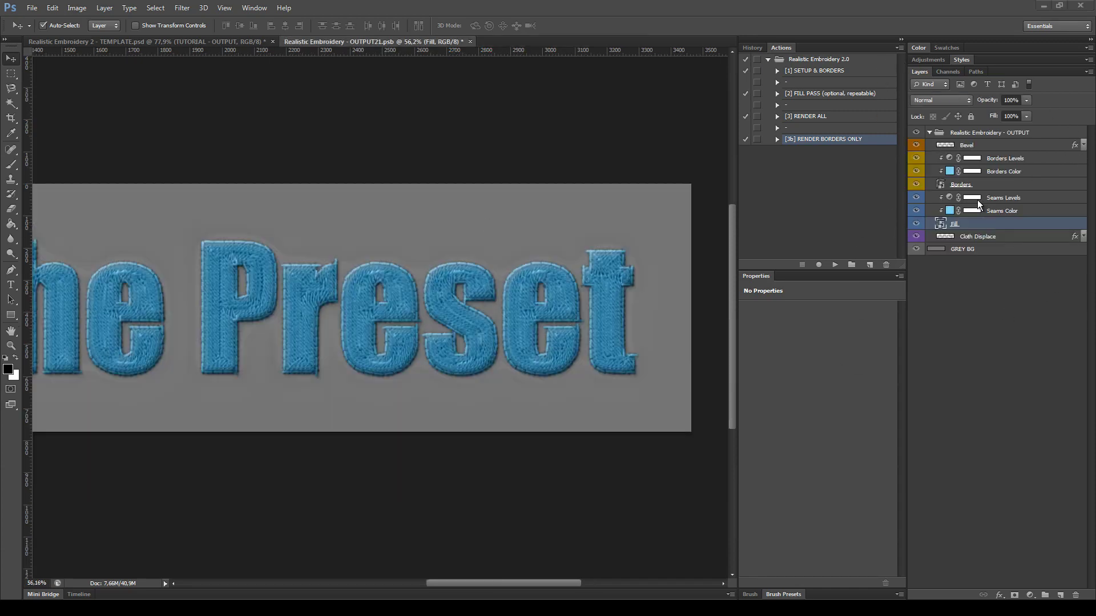
# - Try recolouring the Borders Color layer to purple (d67fff) and cancel the colour change
pyautogui.click(1004, 184)
pyautogui.click(1015, 173)
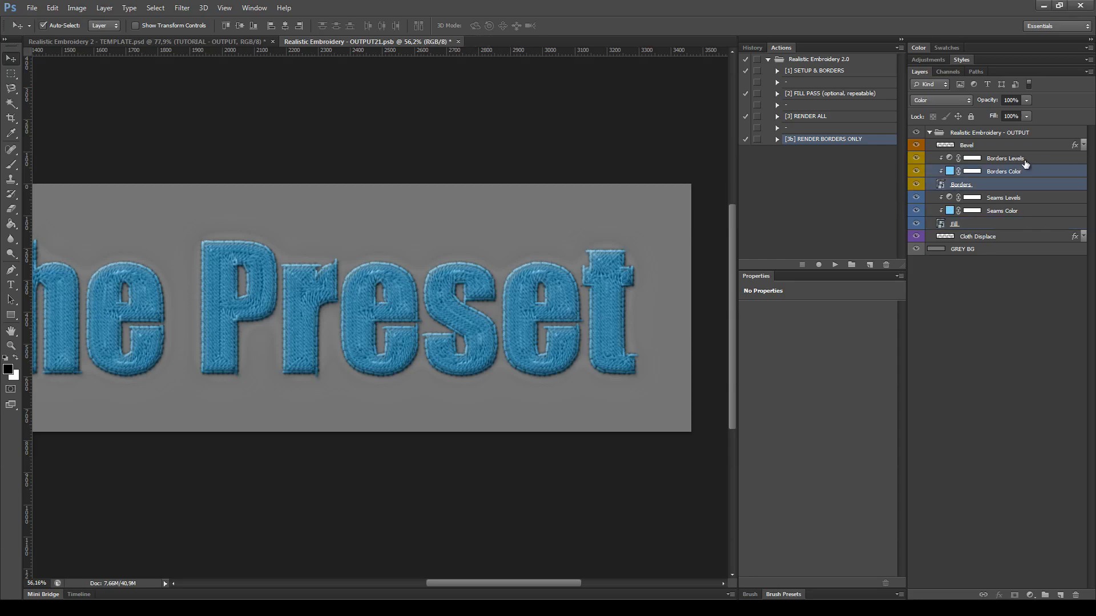
pyautogui.doubleClick(948, 172)
pyautogui.click(820, 411)
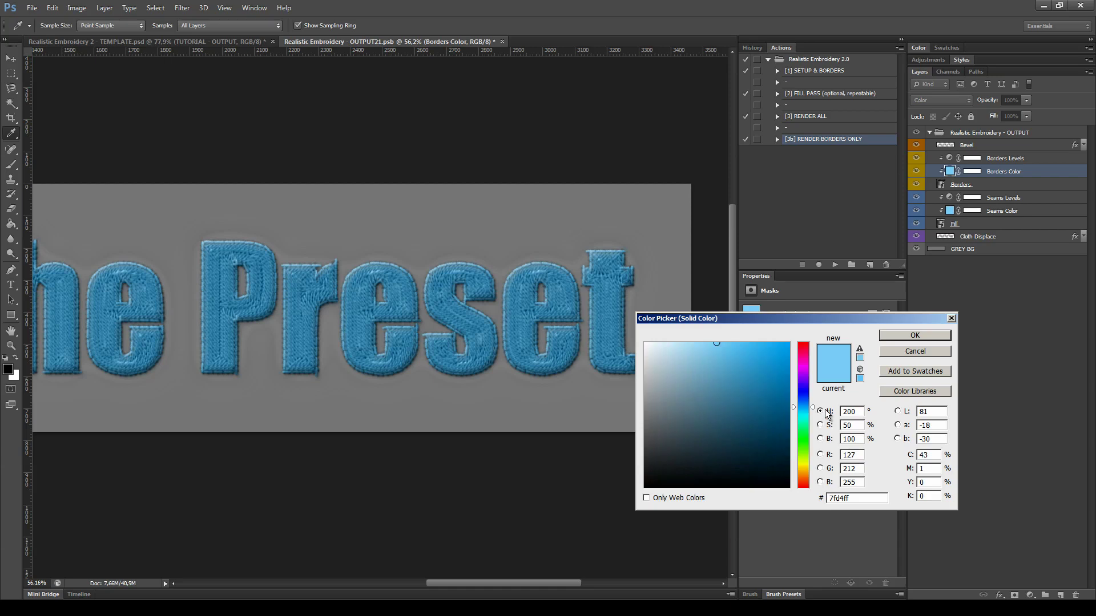
pyautogui.click(813, 429)
pyautogui.moveTo(800, 374)
pyautogui.mouseDown()
pyautogui.moveTo(806, 334)
pyautogui.moveTo(805, 438)
pyautogui.moveTo(805, 374)
pyautogui.mouseUp()
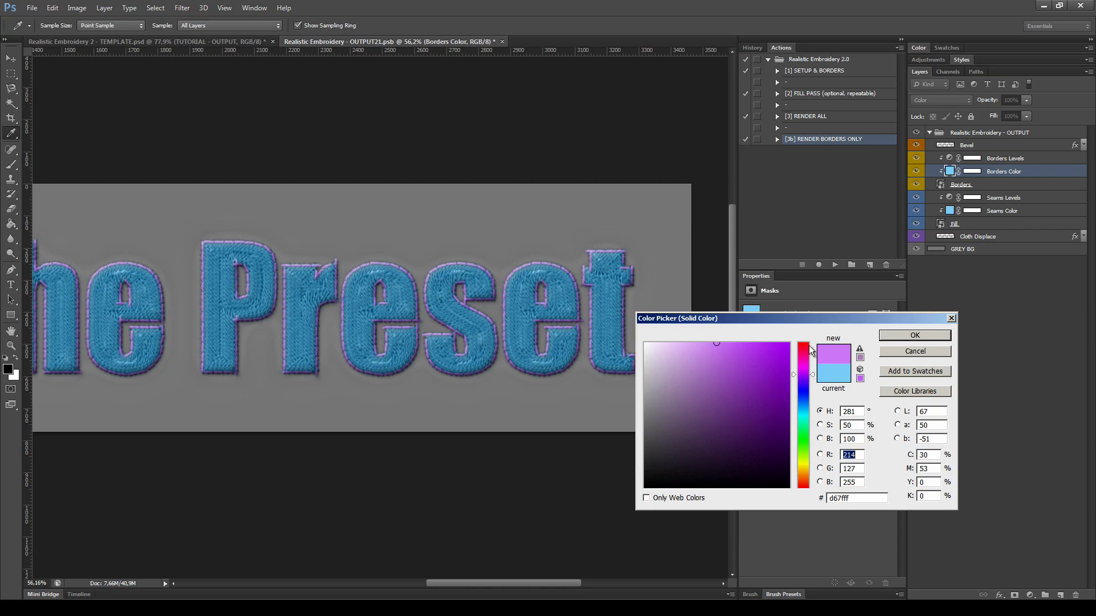
pyautogui.click(915, 352)
# - Open the Borders layer's smart object contents and collapse the effects lists of Border 2, Border 3 and Border 4
pyautogui.click(978, 186)
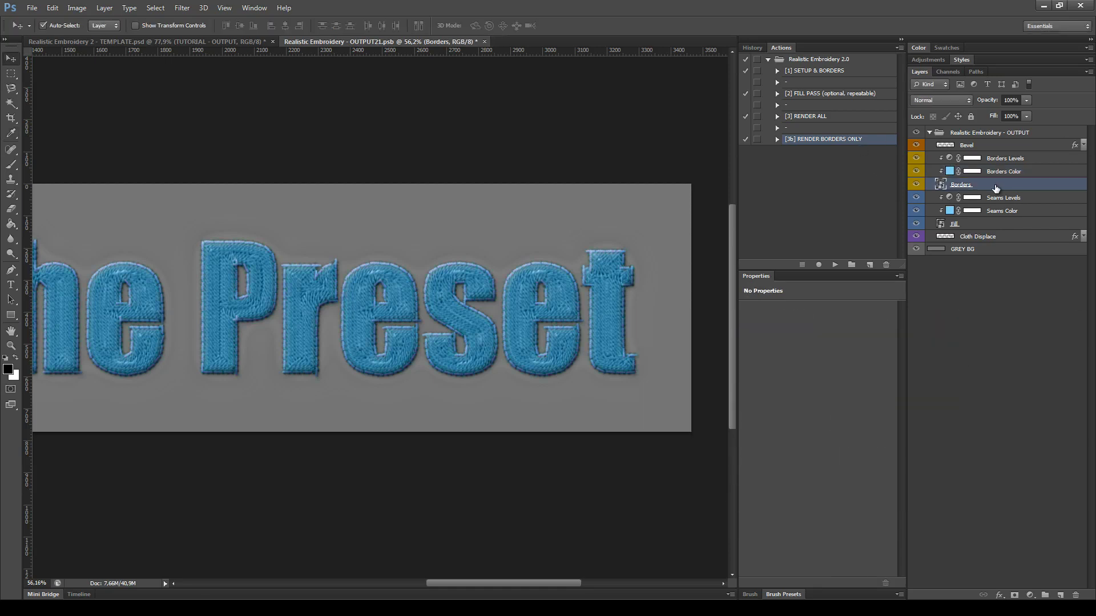
pyautogui.doubleClick(939, 185)
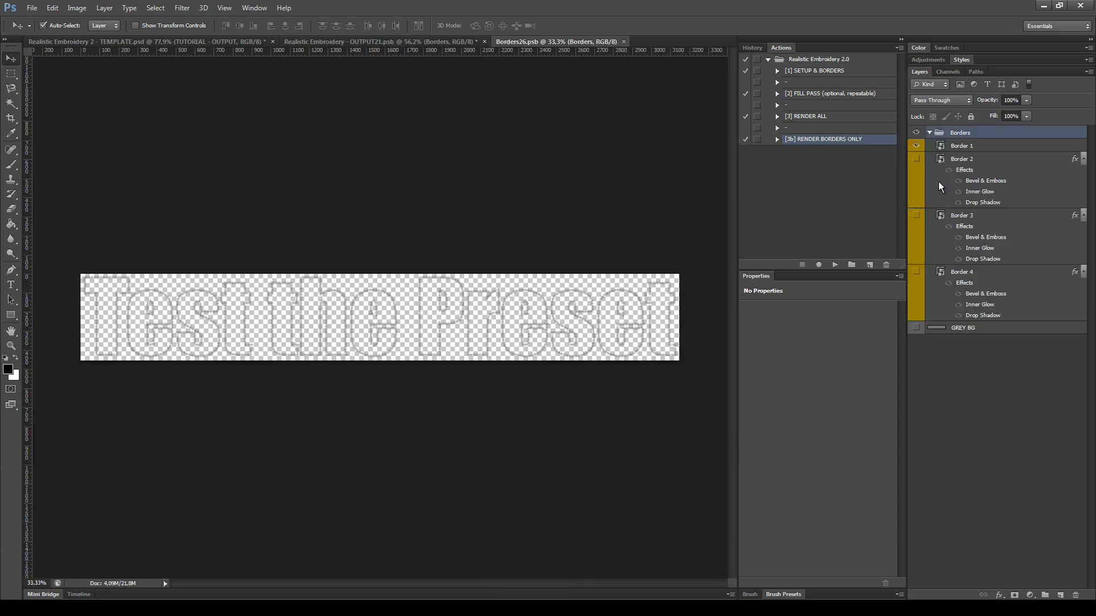
pyautogui.click(1084, 159)
pyautogui.click(1083, 172)
pyautogui.click(1083, 184)
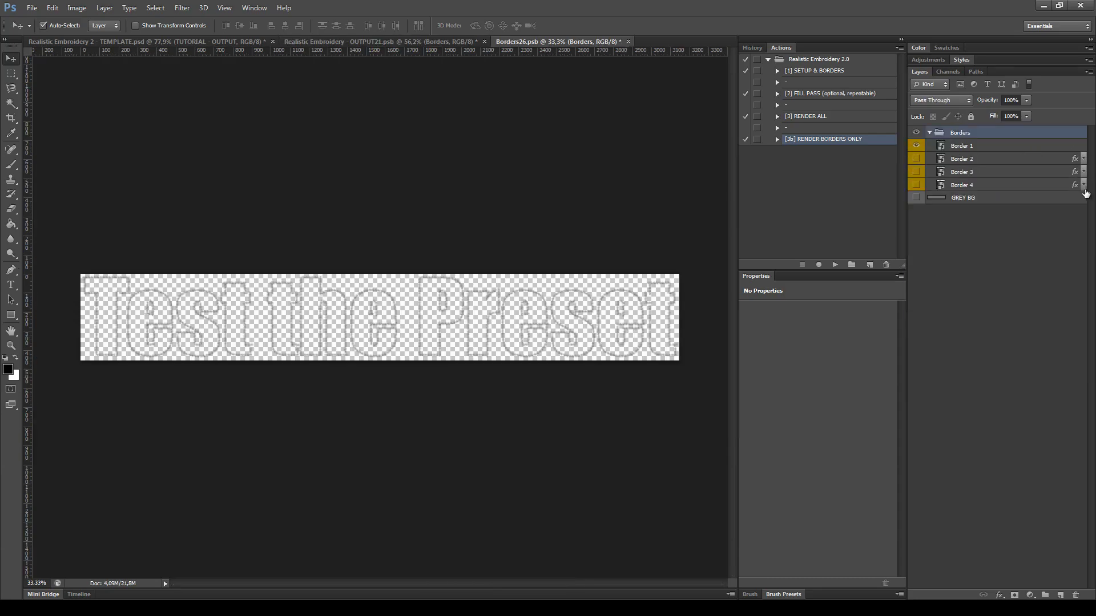
# - Select the Border 1 layer and show the GREY BG layer behind the border stitching
pyautogui.click(981, 146)
pyautogui.click(915, 198)
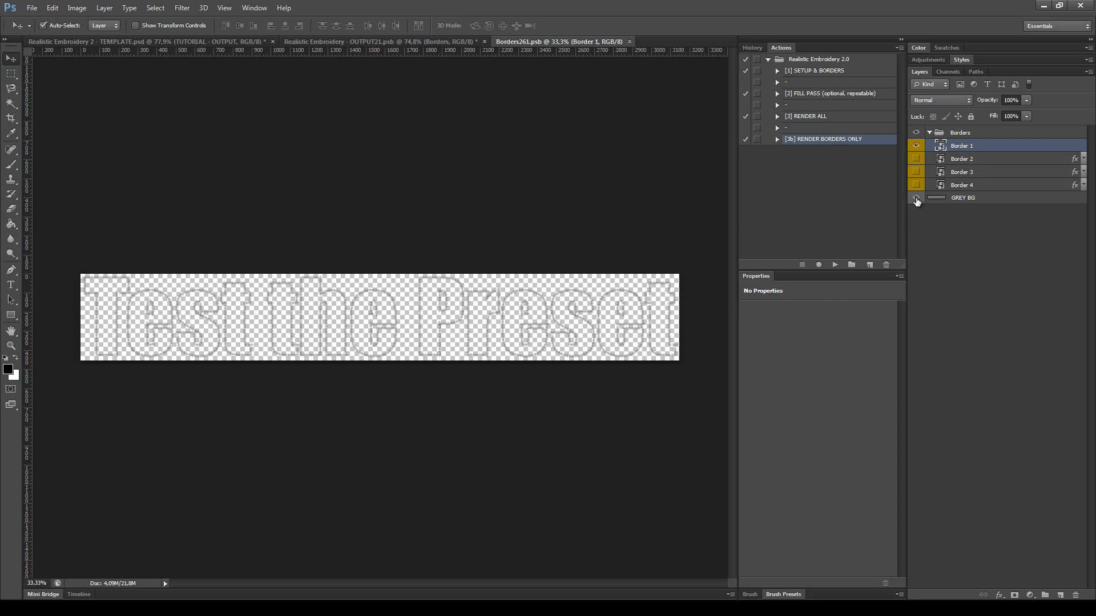
pyautogui.scroll(3, 546, 388)
pyautogui.moveTo(530, 298); pyautogui.dragTo(399, 349)
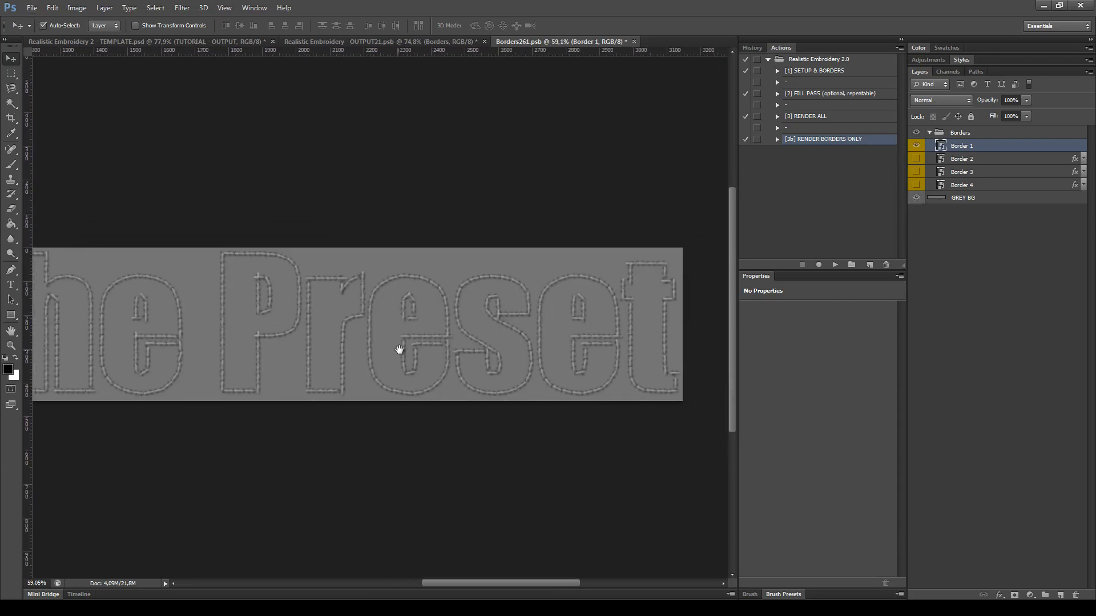
# - Hide Border 1 and preview the Border 2, Border 3 and Border 4 stitch styles one at a time
pyautogui.click(916, 145)
pyautogui.click(916, 158)
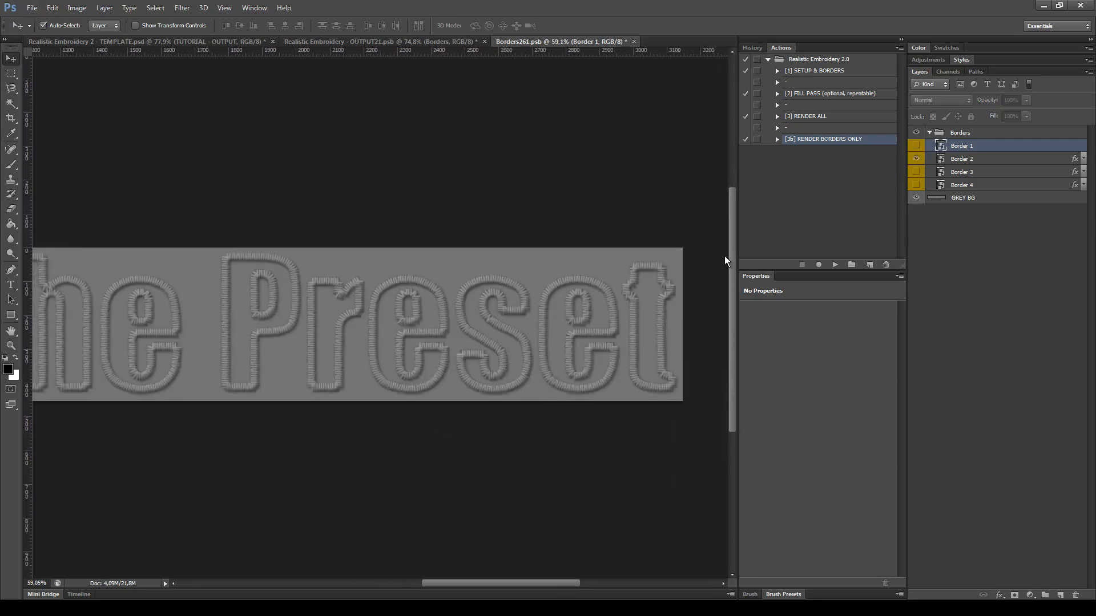
pyautogui.scroll(2, 573, 324)
pyautogui.click(916, 158)
pyautogui.click(916, 172)
pyautogui.click(916, 172)
pyautogui.click(916, 185)
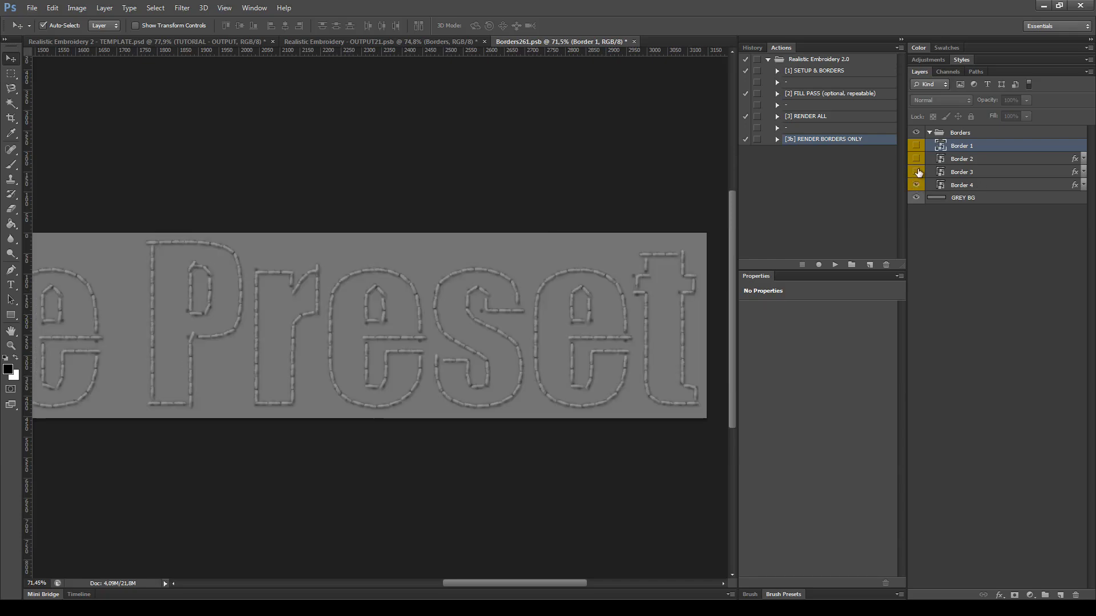
# - Show Border 1 together with Border 4, and replace Border 4 with Border 2 in the combination
pyautogui.click(920, 145)
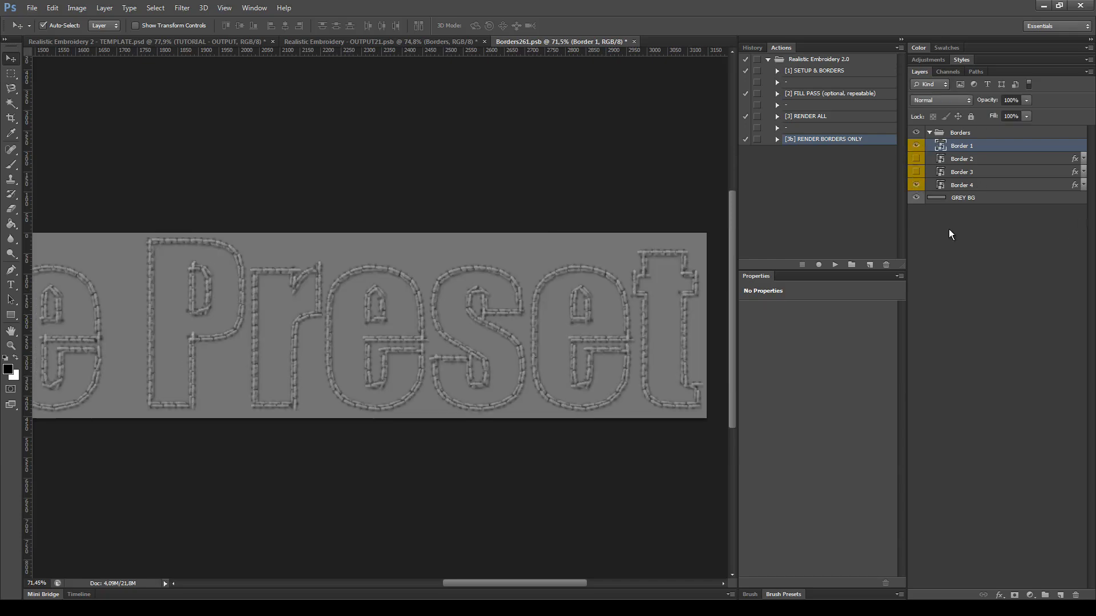
pyautogui.click(916, 185)
pyautogui.click(918, 159)
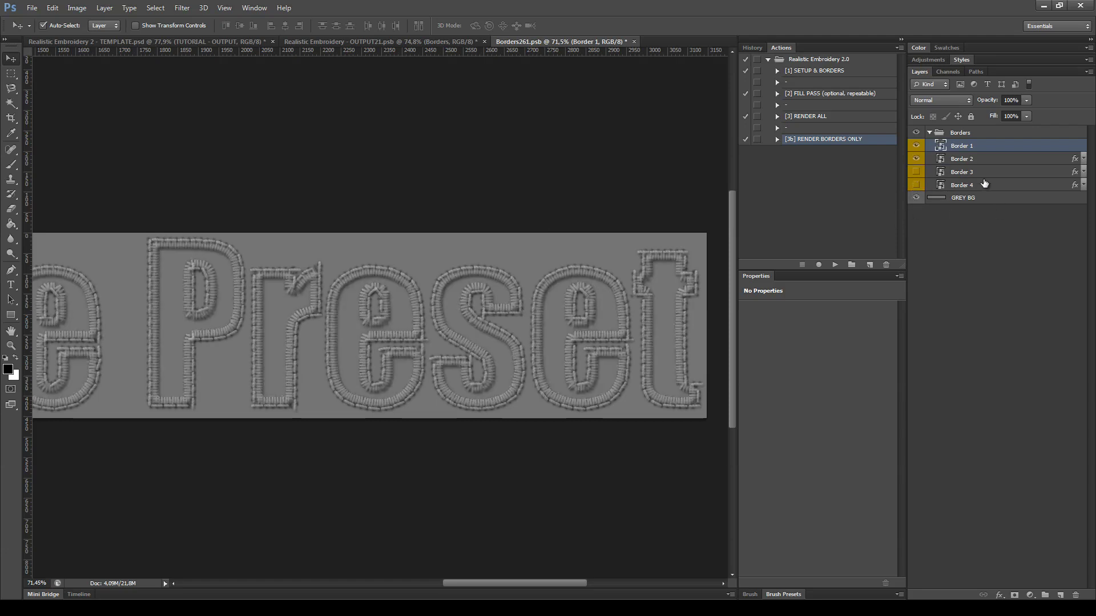
# - Hide the GREY BG layer in the Borders contents, and save and close Borders261.psb
pyautogui.click(917, 198)
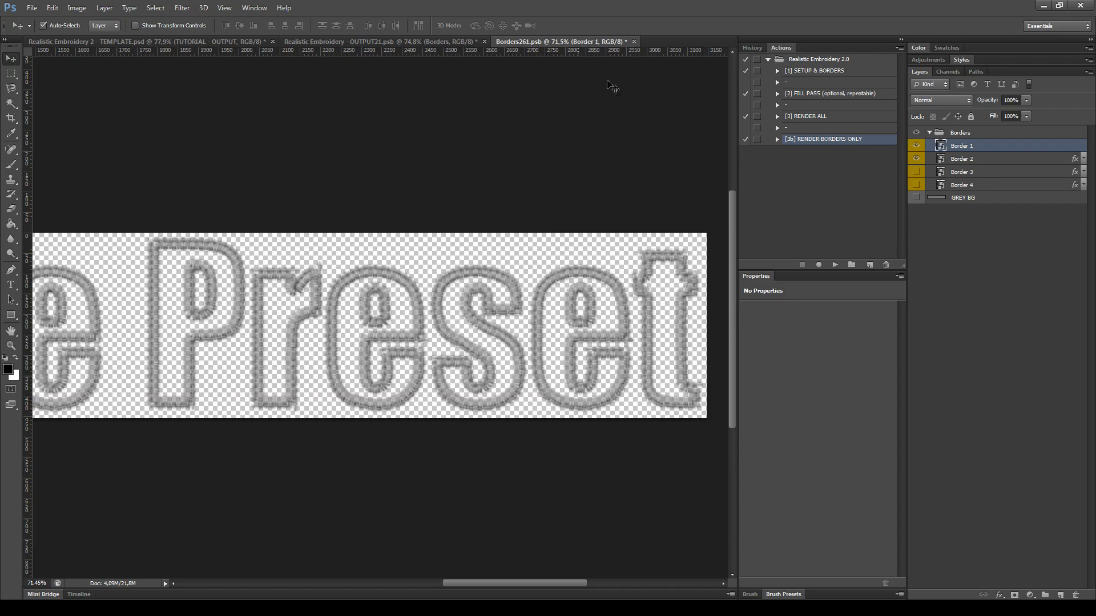
pyautogui.click(635, 42)
pyautogui.click(491, 227)
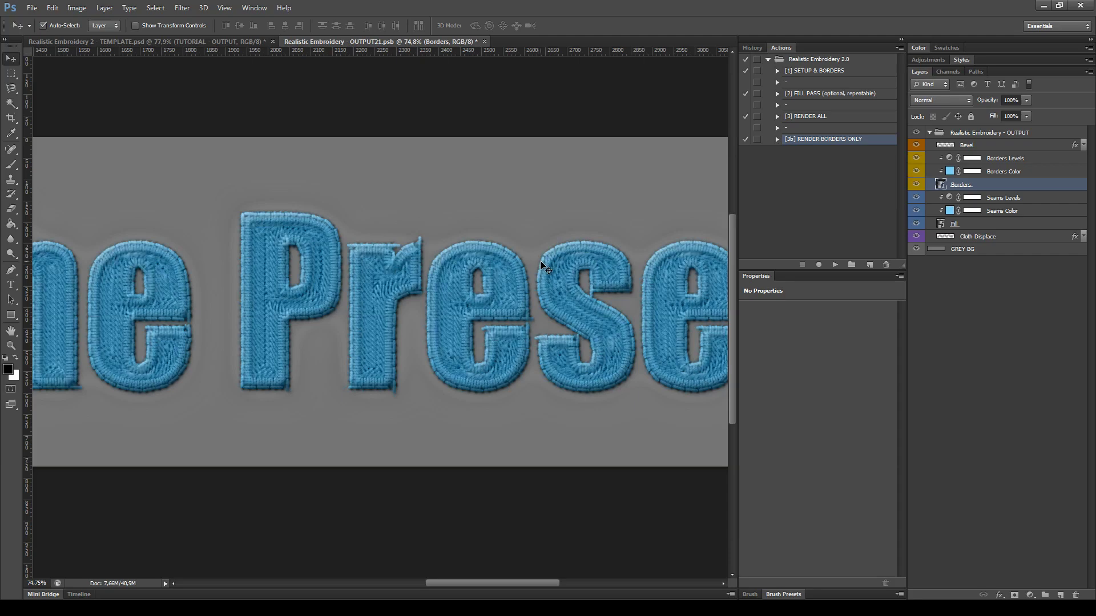
# - Select the Bevel layer and switch its visibility off and on to compare the embroidery's depth
pyautogui.click(1004, 147)
pyautogui.click(917, 146)
pyautogui.click(918, 146)
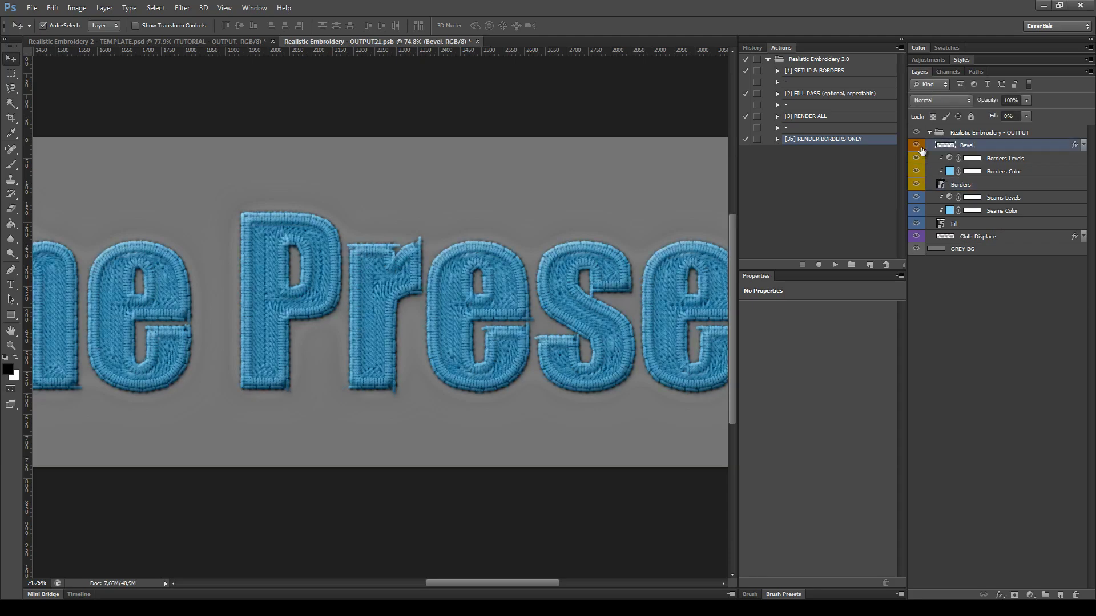
pyautogui.click(917, 145)
# - Adjust the depth of the Bevel layer's Bevel & Emboss effect, apply it, and collapse the layer's effects list
pyautogui.click(1084, 145)
pyautogui.doubleClick(989, 168)
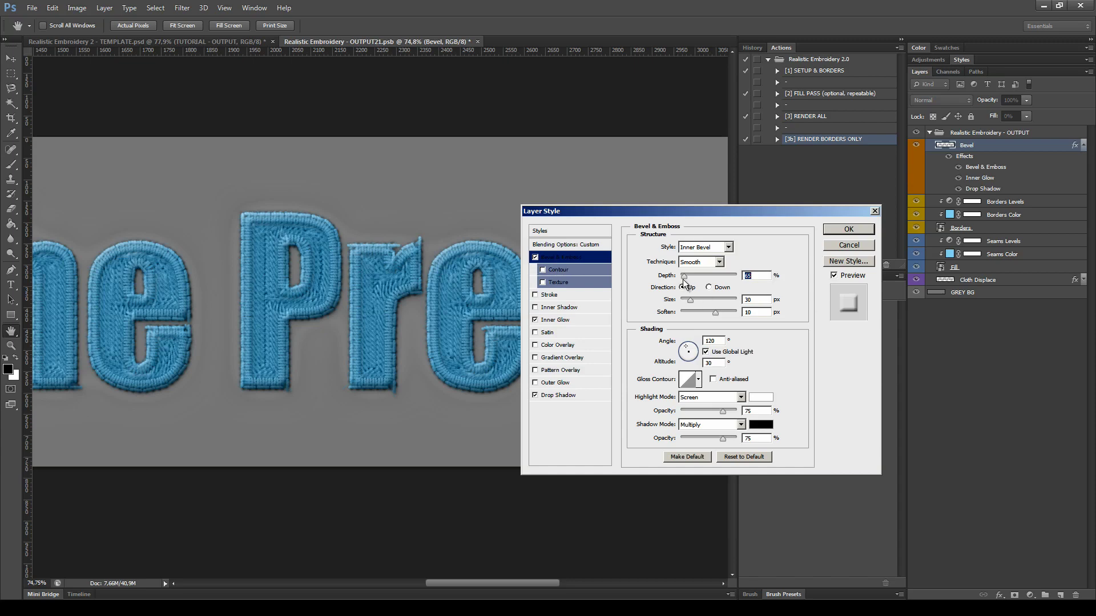
pyautogui.moveTo(683, 280); pyautogui.dragTo(692, 280)
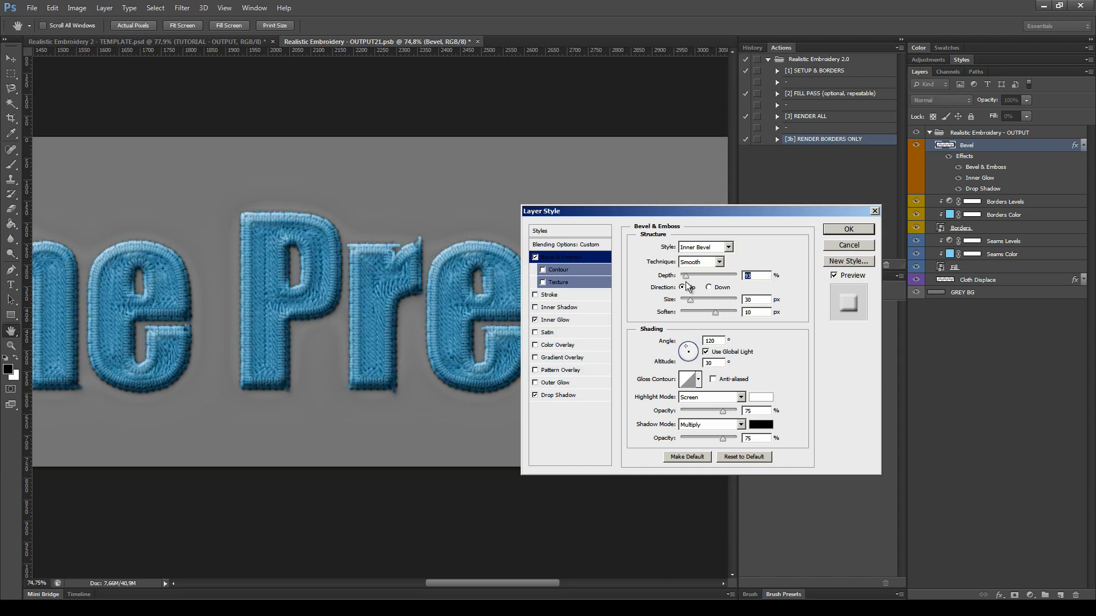
pyautogui.click(848, 229)
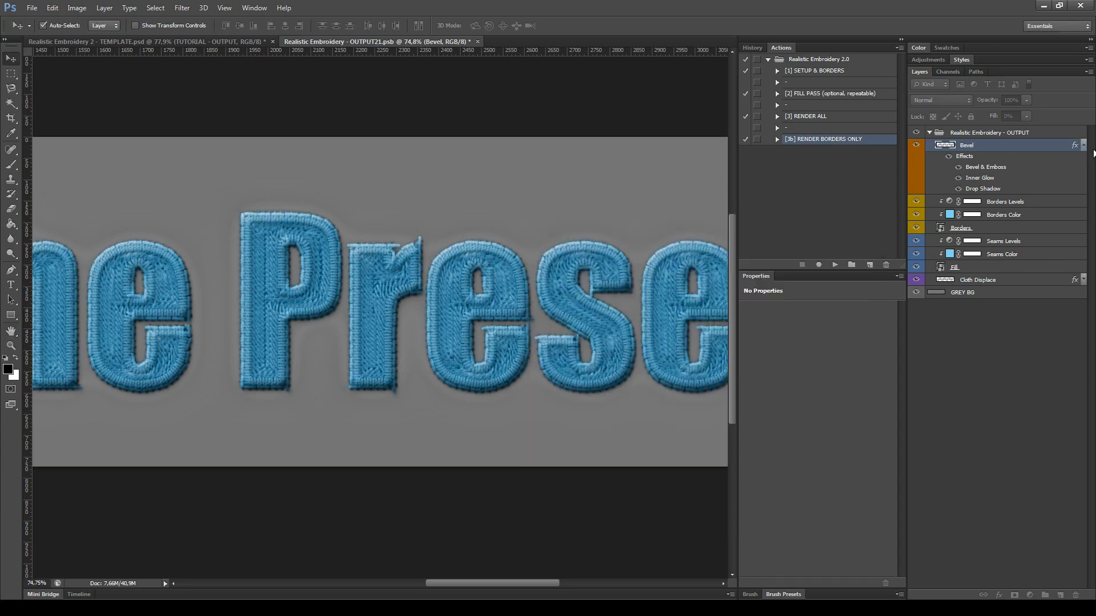
pyautogui.click(1084, 146)
# - Hide the GREY BG layer in the embroidery output contents, and save and close the smart object to update the template
pyautogui.click(964, 184)
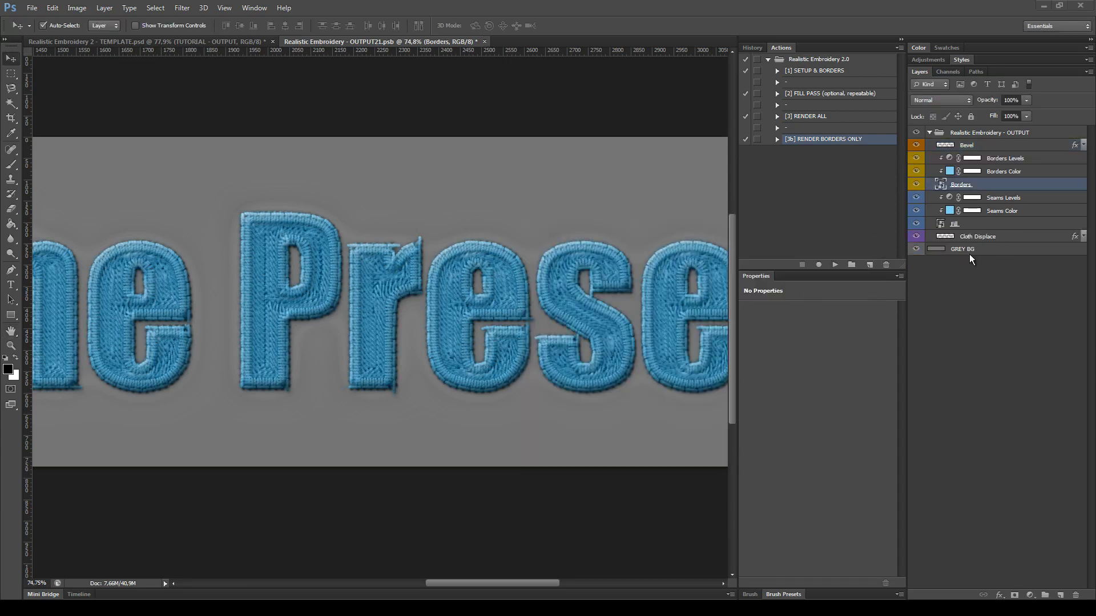
pyautogui.click(917, 249)
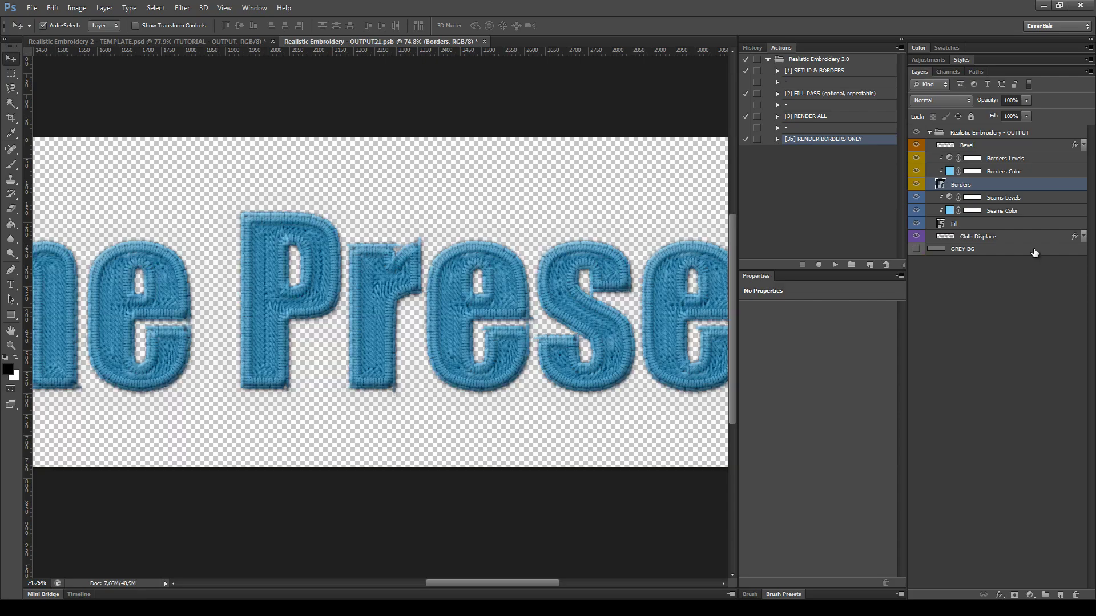
pyautogui.click(484, 42)
pyautogui.click(484, 229)
pyautogui.hscroll(-3, 217, 398)
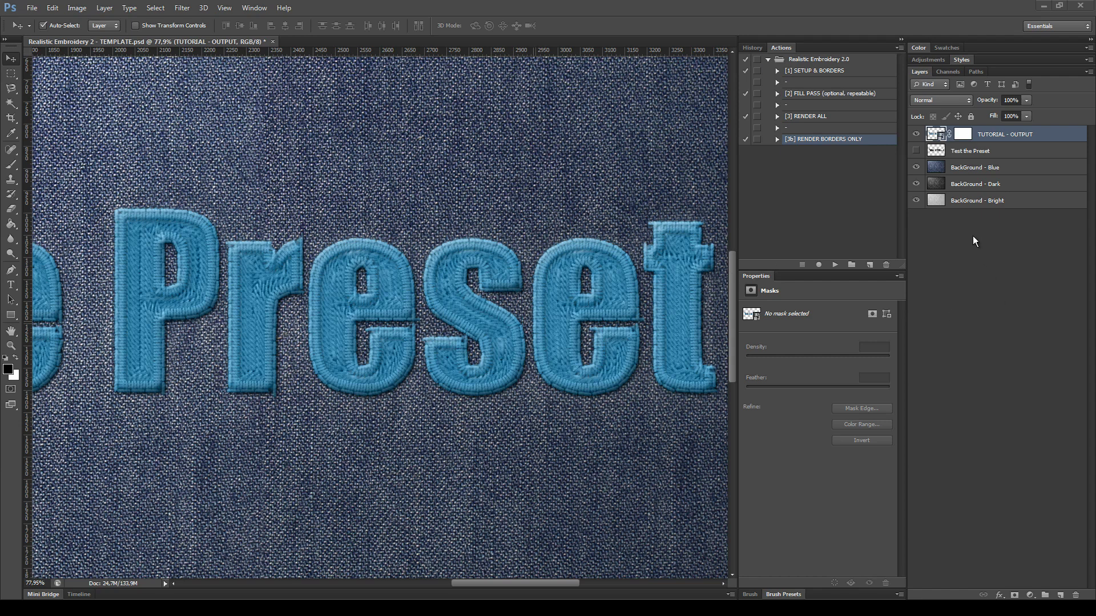
# - Open the TUTORIAL - OUTPUT smart object and hide its Borders Color and Seams Color layers
pyautogui.doubleClick(933, 137)
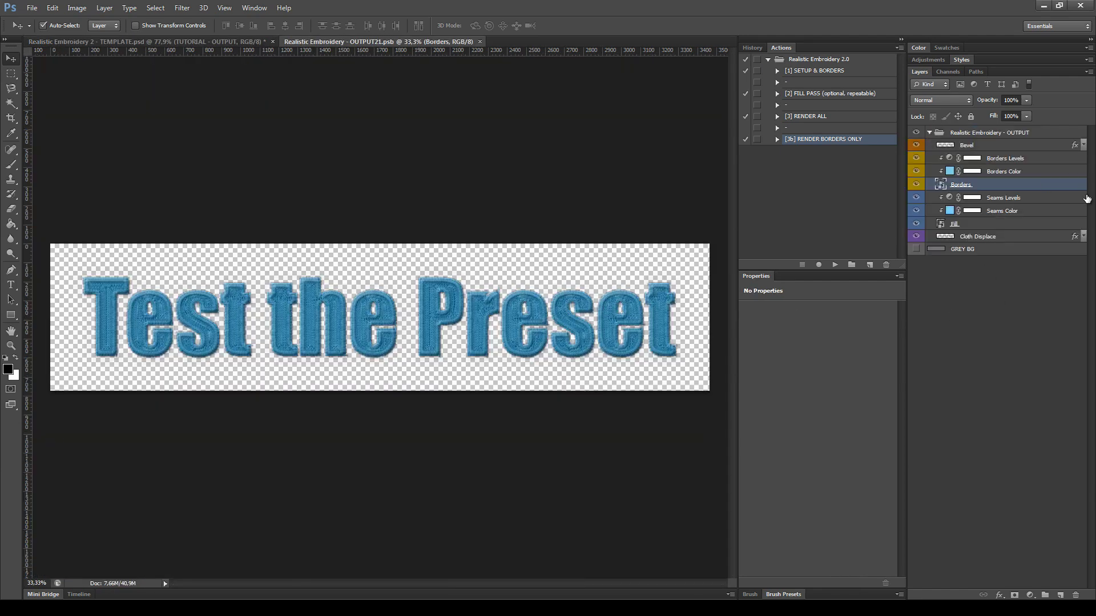
pyautogui.click(1036, 173)
pyautogui.click(916, 171)
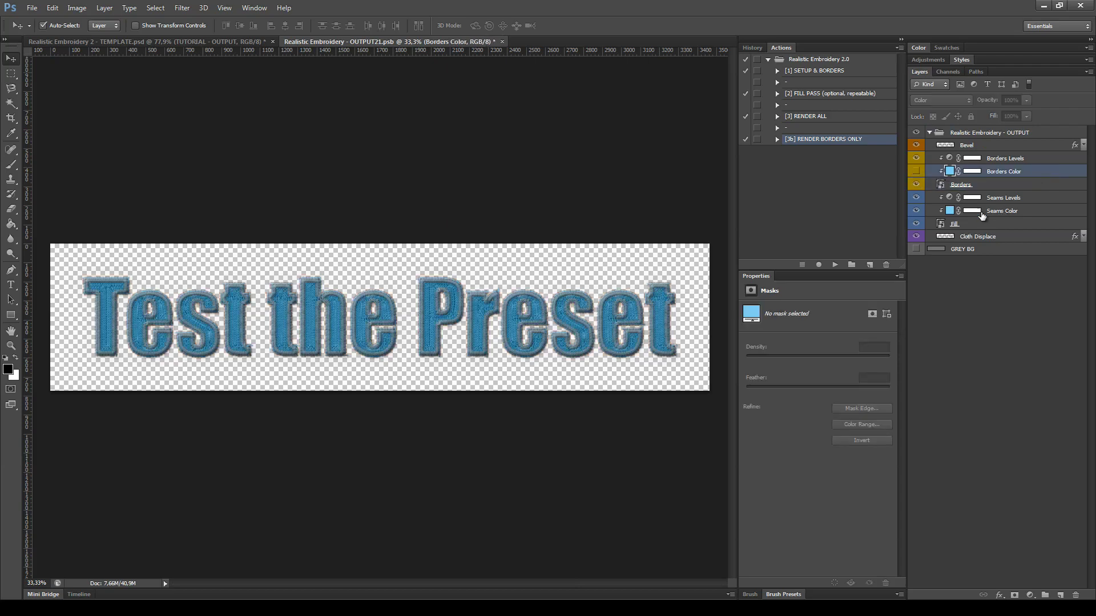
pyautogui.click(1002, 211)
pyautogui.click(916, 211)
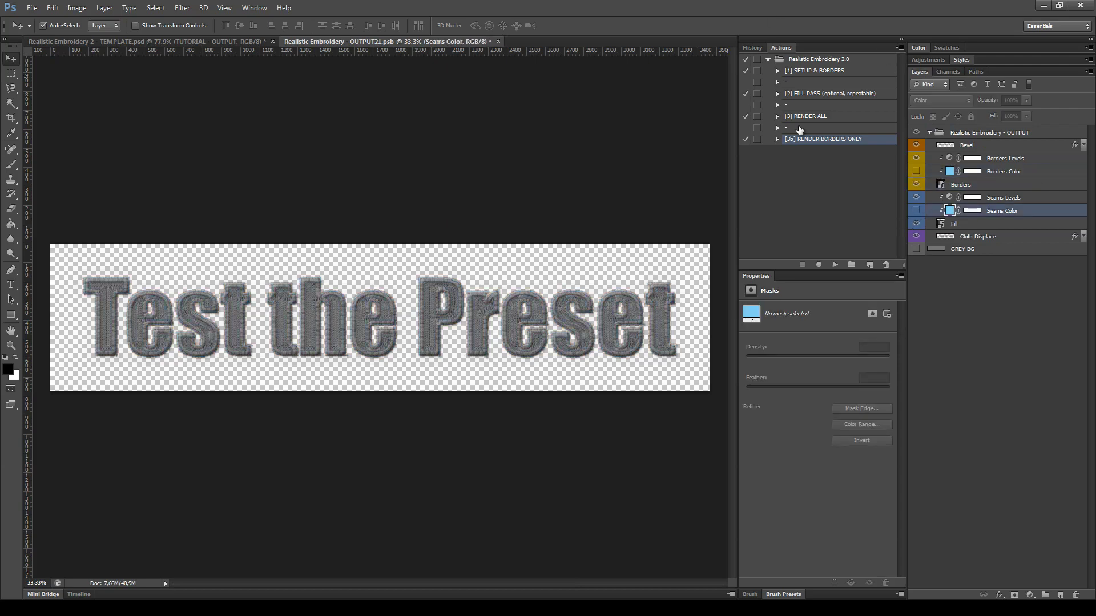
# - Apply the RE Silver layer style to both the Fill layer and the Borders layer
pyautogui.click(961, 60)
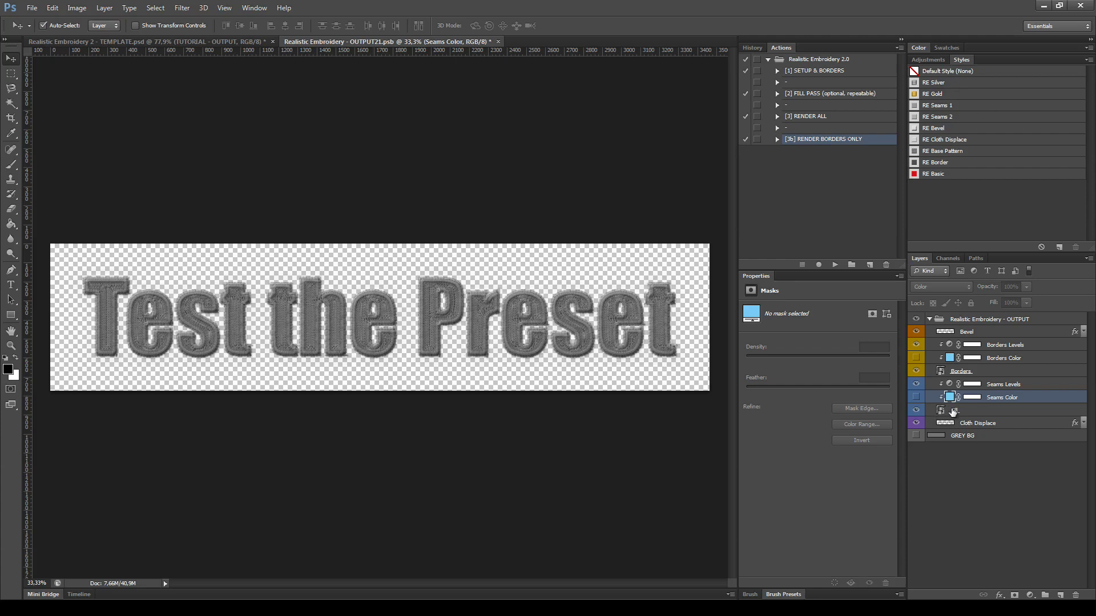
pyautogui.click(982, 414)
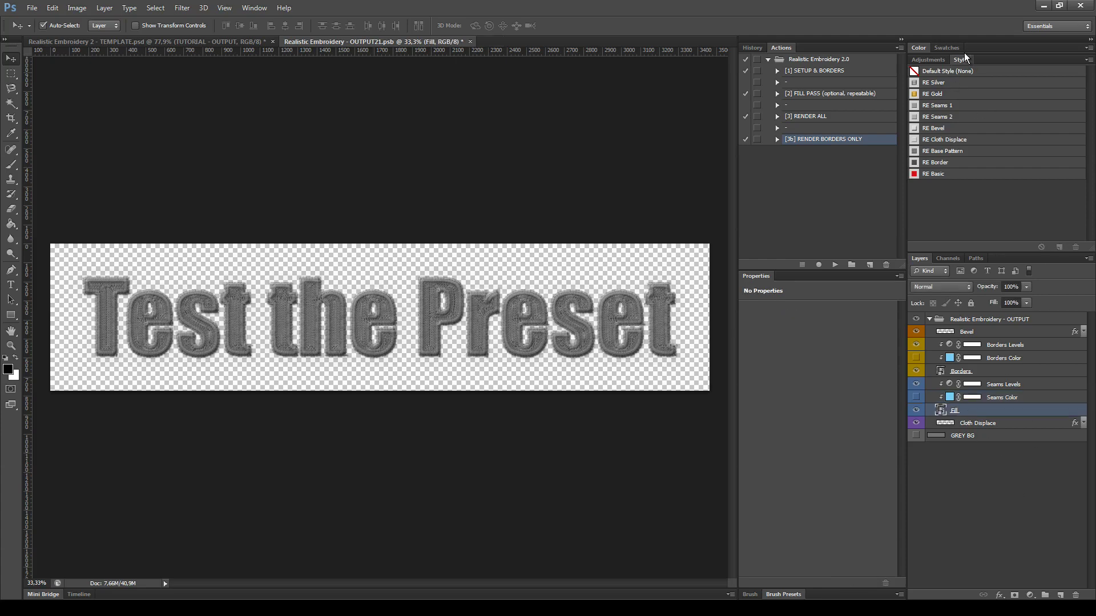
pyautogui.click(939, 84)
pyautogui.click(985, 372)
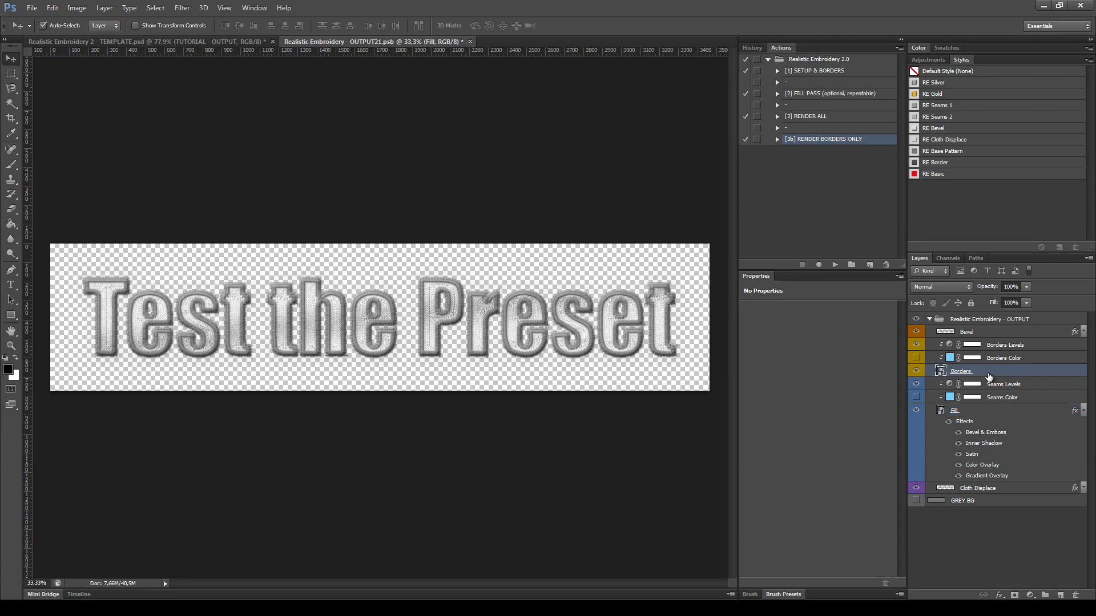
pyautogui.click(934, 84)
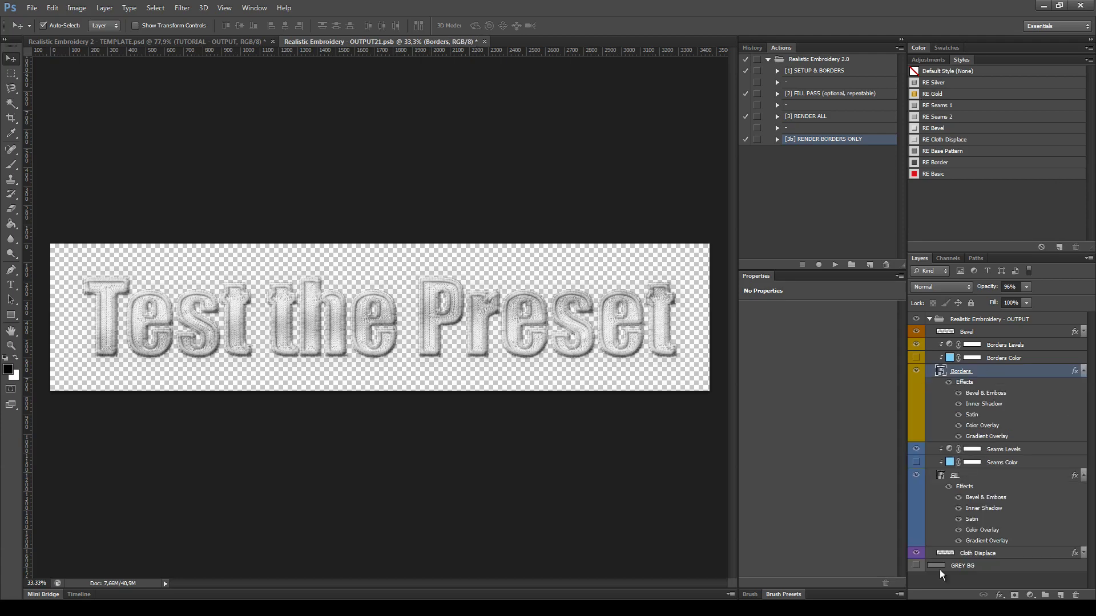
# - Show the GREY BG layer, and darken the midtones to 0.83 in Seams Levels and 0.76 in Borders Levels
pyautogui.click(916, 566)
pyautogui.scroll(2, 486, 397)
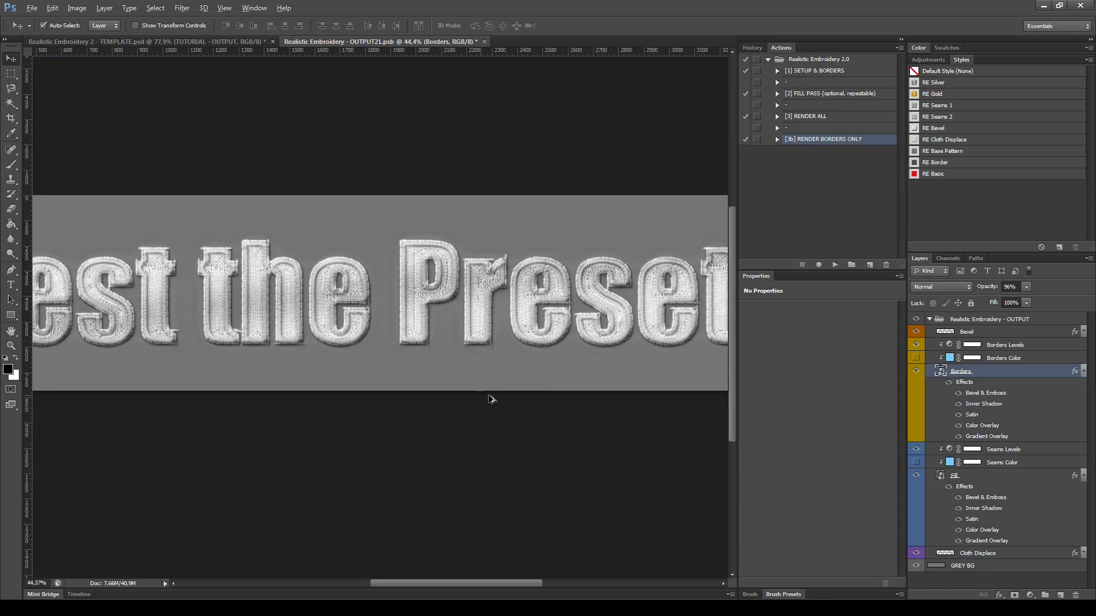
pyautogui.click(1042, 451)
pyautogui.moveTo(826, 399)
pyautogui.mouseDown()
pyautogui.moveTo(814, 401)
pyautogui.moveTo(835, 403)
pyautogui.mouseUp()
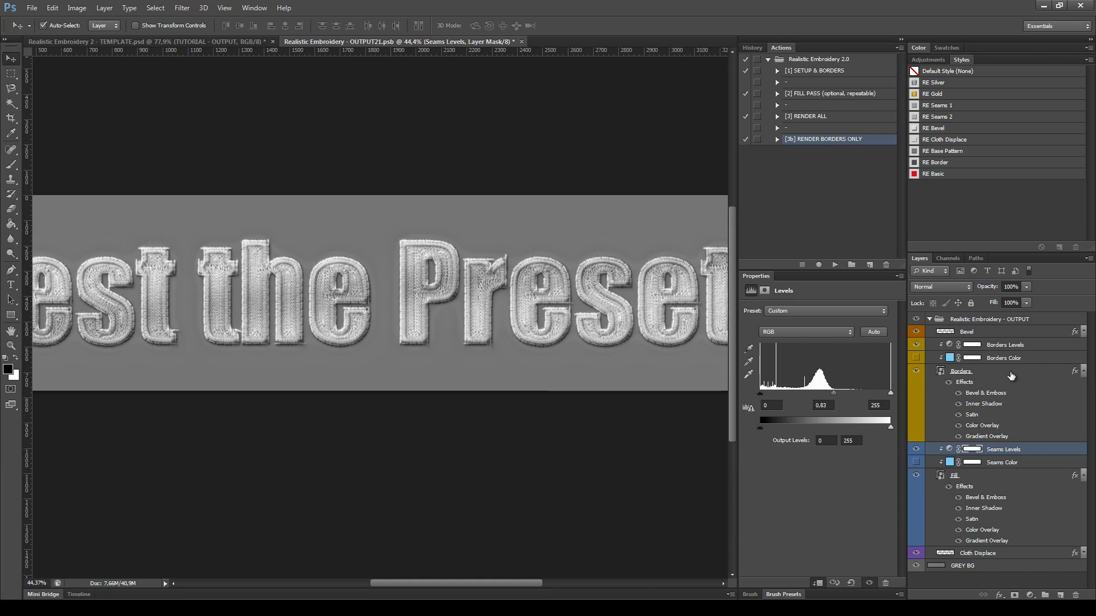
pyautogui.click(1028, 349)
pyautogui.moveTo(830, 399); pyautogui.dragTo(838, 399)
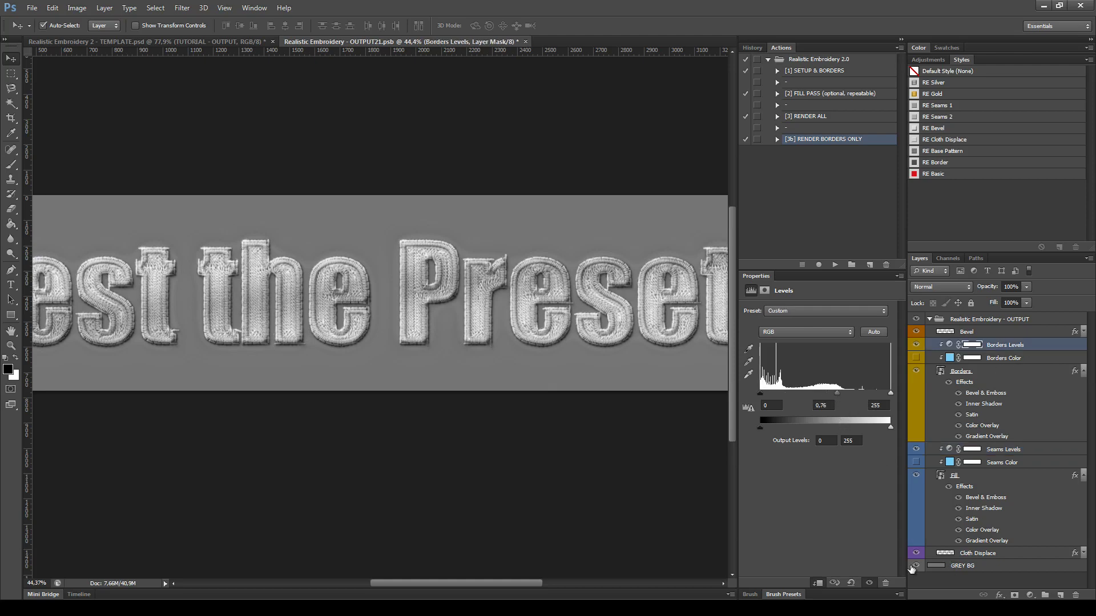
# - Hide the GREY BG layer, and save and close the smart object to update the silver embroidery in the template
pyautogui.click(915, 565)
pyautogui.hotkey('ctrl', 'w')
pyautogui.click(583, 296)
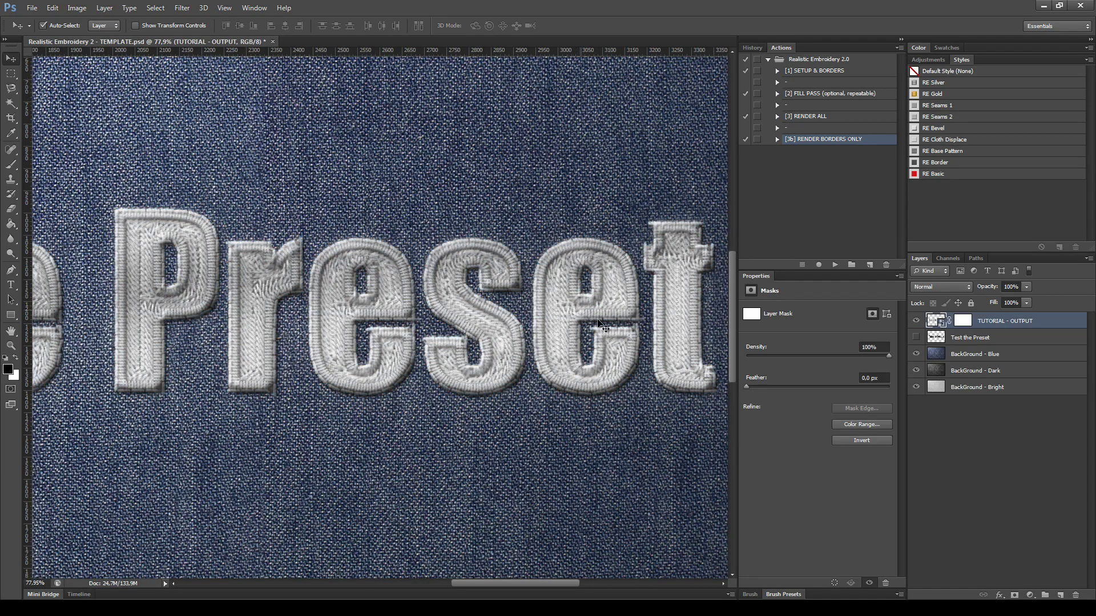
pyautogui.moveTo(588, 312); pyautogui.dragTo(543, 293)
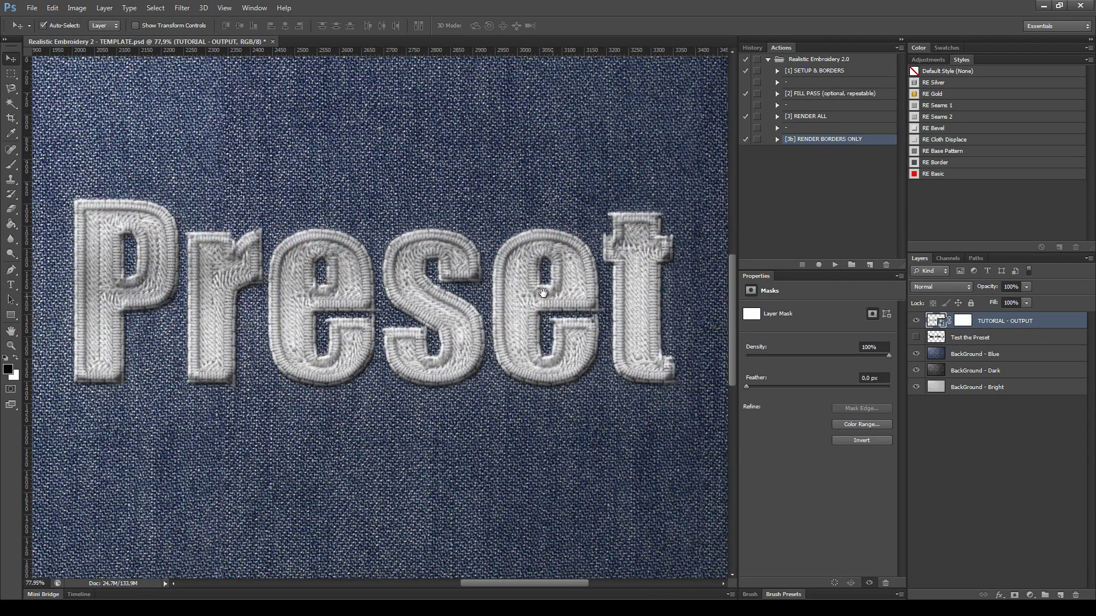
pyautogui.scroll(-3, 545, 294)
pyautogui.moveTo(251, 368); pyautogui.dragTo(306, 386)
pyautogui.scroll(1, 582, 386)
pyautogui.scroll(1, 306, 387)
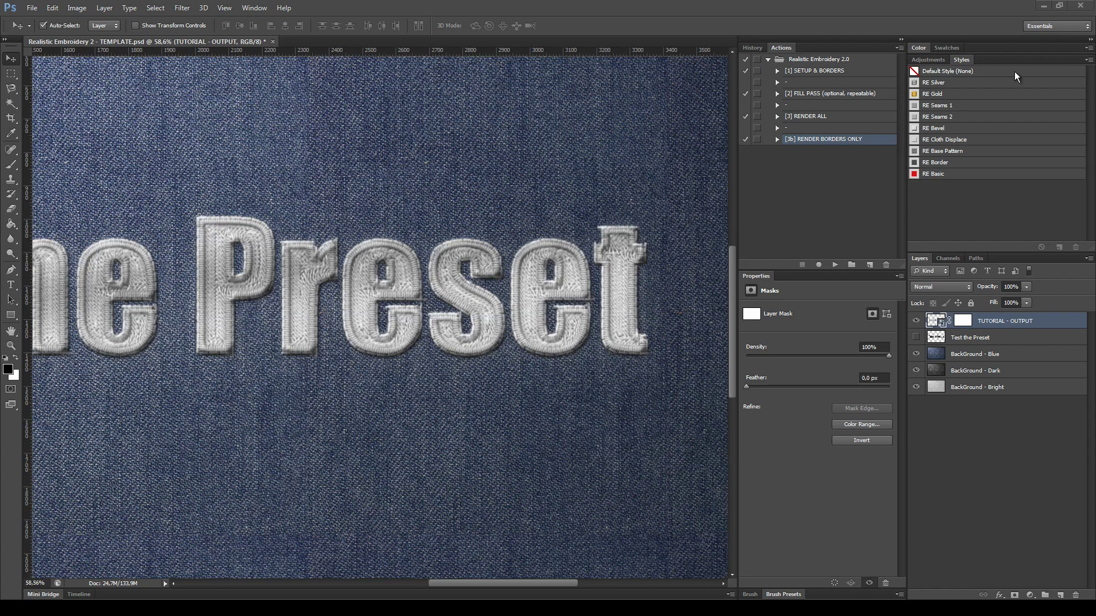
pyautogui.doubleClick(961, 60)
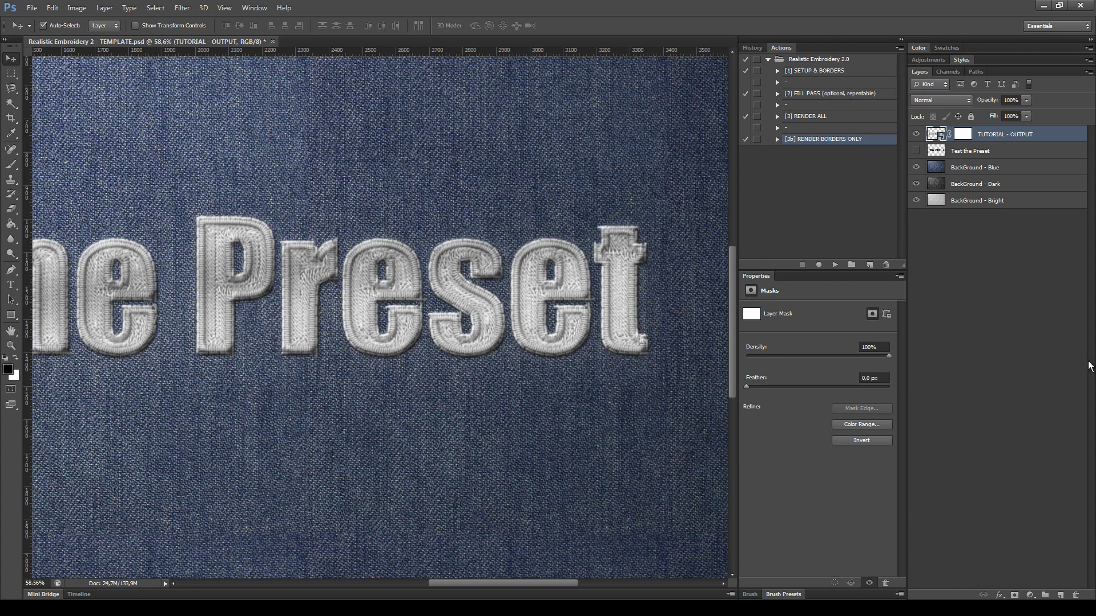
# - Hide TUTORIAL - OUTPUT, show the Test the Preset layer, and run the [1] SETUP & BORDERS action on it
pyautogui.click(993, 152)
pyautogui.press('b')
pyautogui.click(1016, 136)
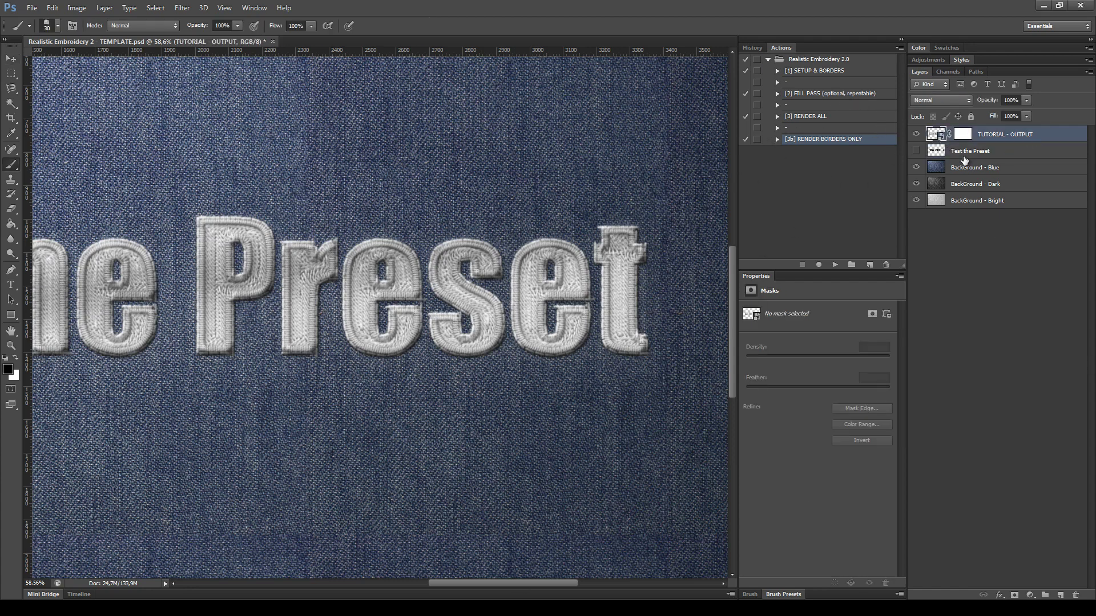
pyautogui.click(916, 134)
pyautogui.click(994, 154)
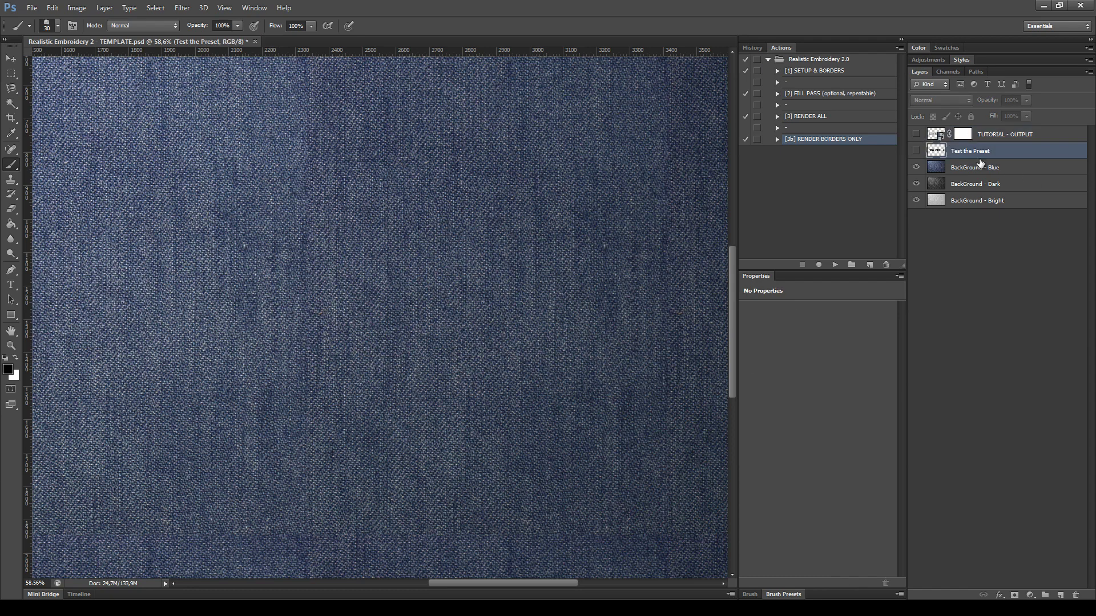
pyautogui.click(914, 152)
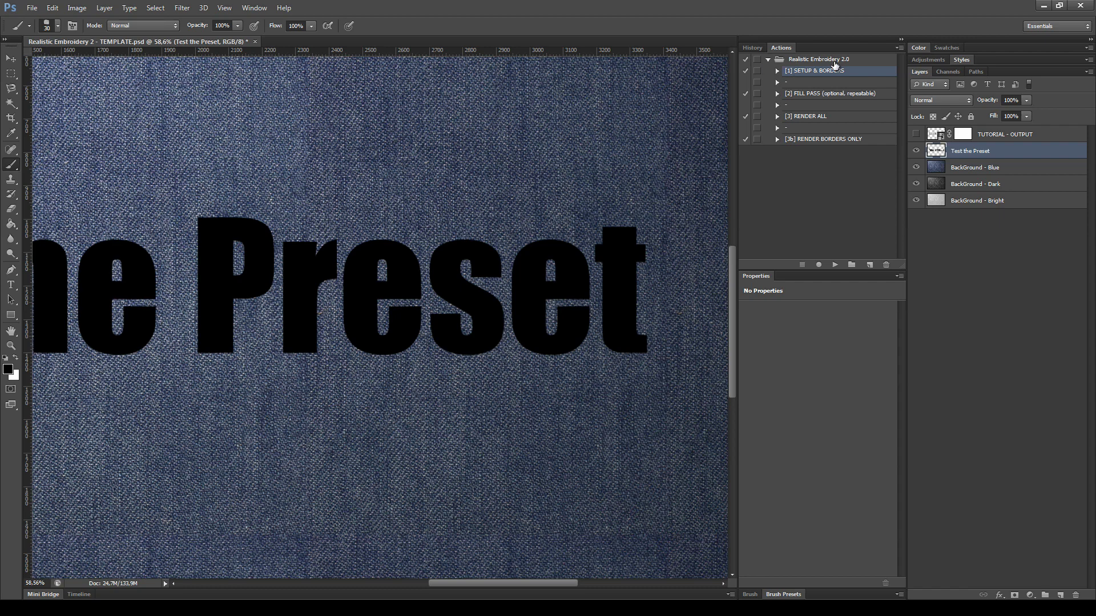
pyautogui.click(835, 265)
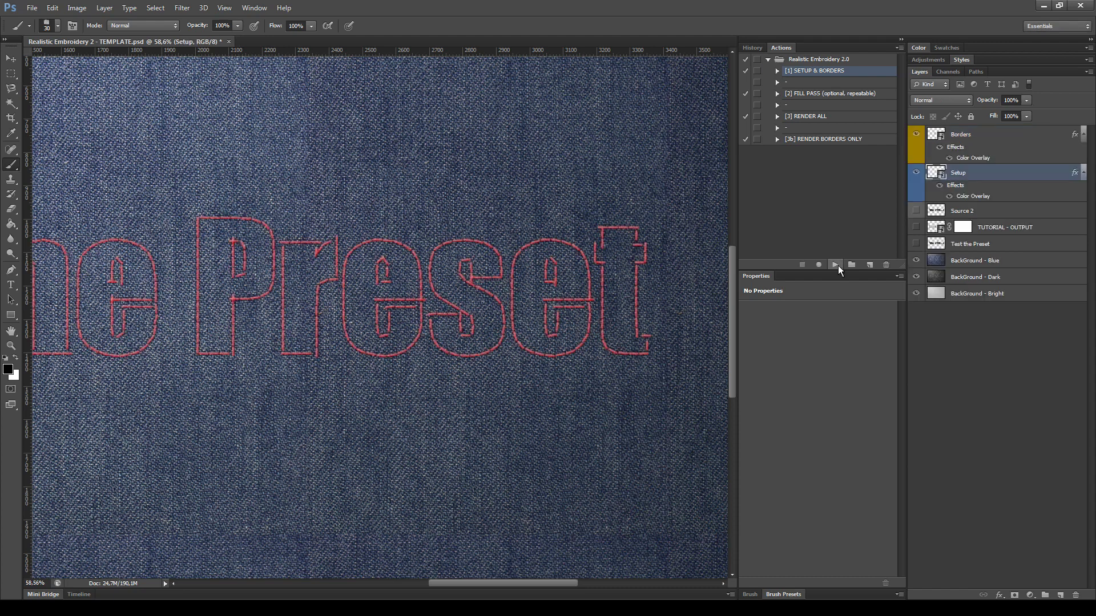
# - Open the Borders smart object, make Border 3 visible, and save and close it to thicken the border stitches
pyautogui.click(822, 140)
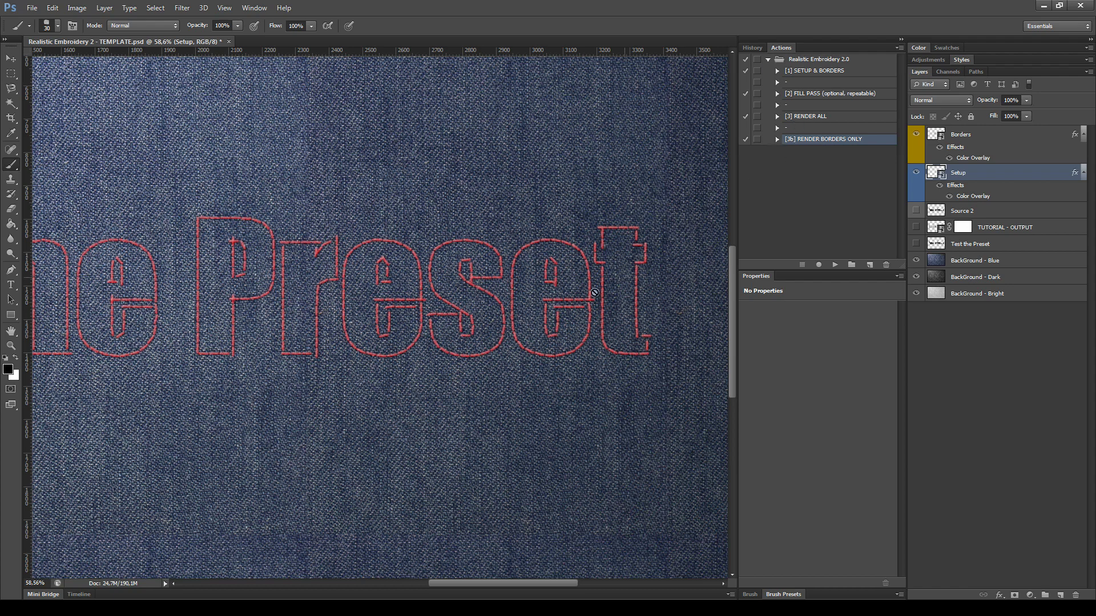
pyautogui.click(998, 143)
pyautogui.doubleClick(935, 134)
pyautogui.click(916, 215)
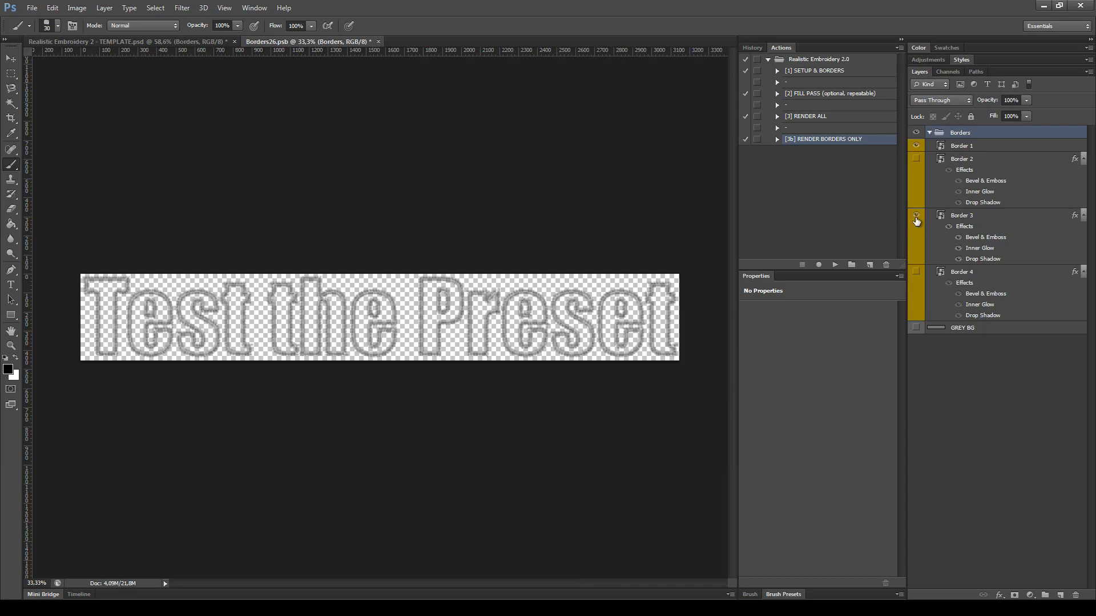
pyautogui.click(379, 42)
pyautogui.click(484, 228)
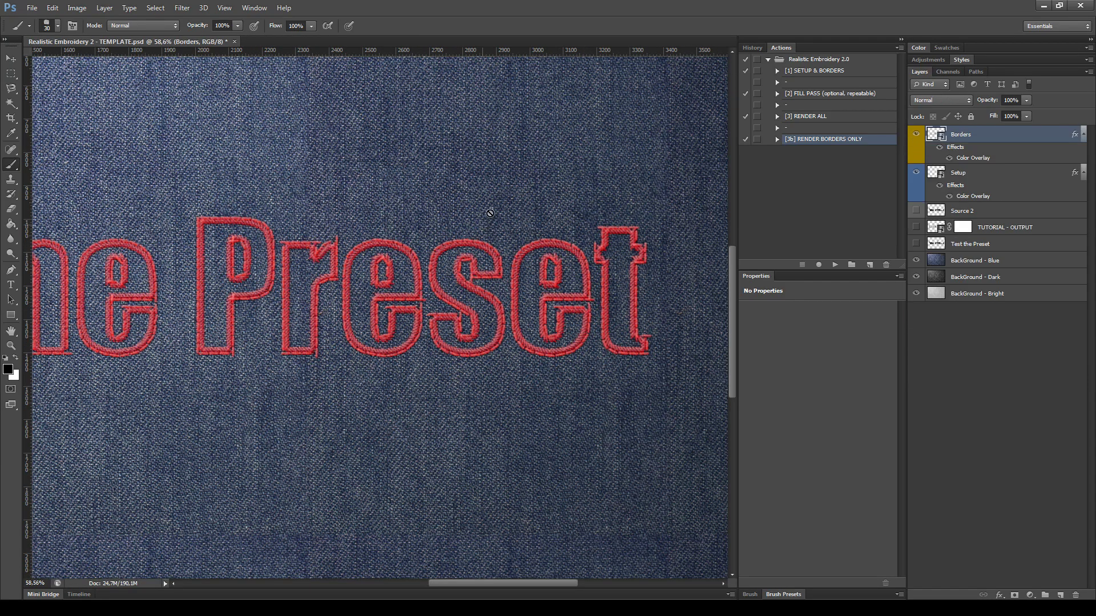
# - Run the [3b] RENDER BORDERS ONLY action and rename the rendered layer BORDERS - OUTPUT
pyautogui.click(835, 264)
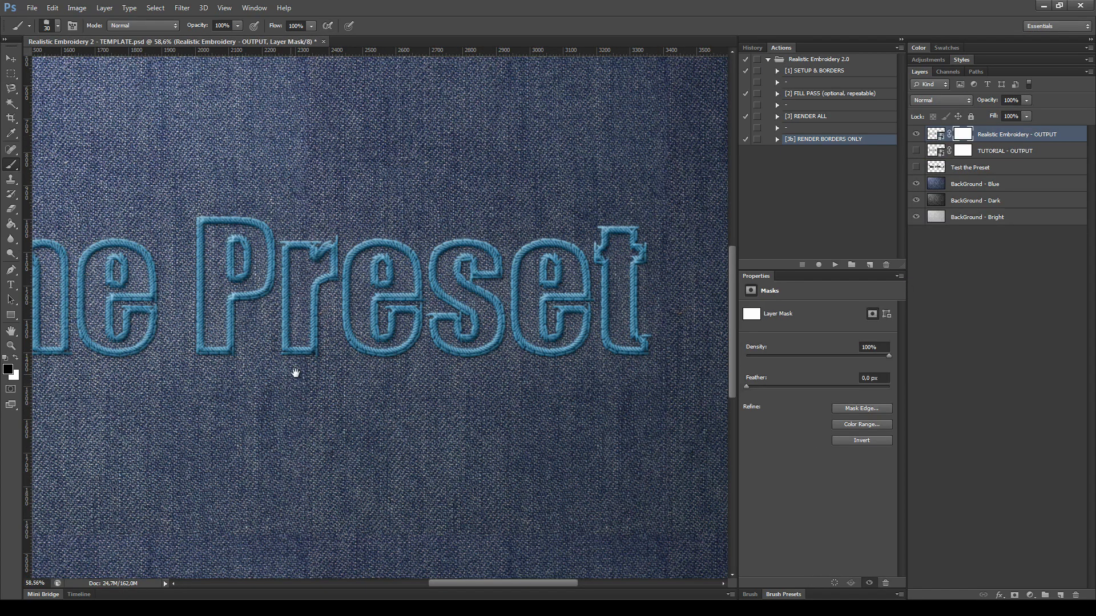
pyautogui.moveTo(295, 372); pyautogui.dragTo(240, 375)
pyautogui.doubleClick(1022, 135)
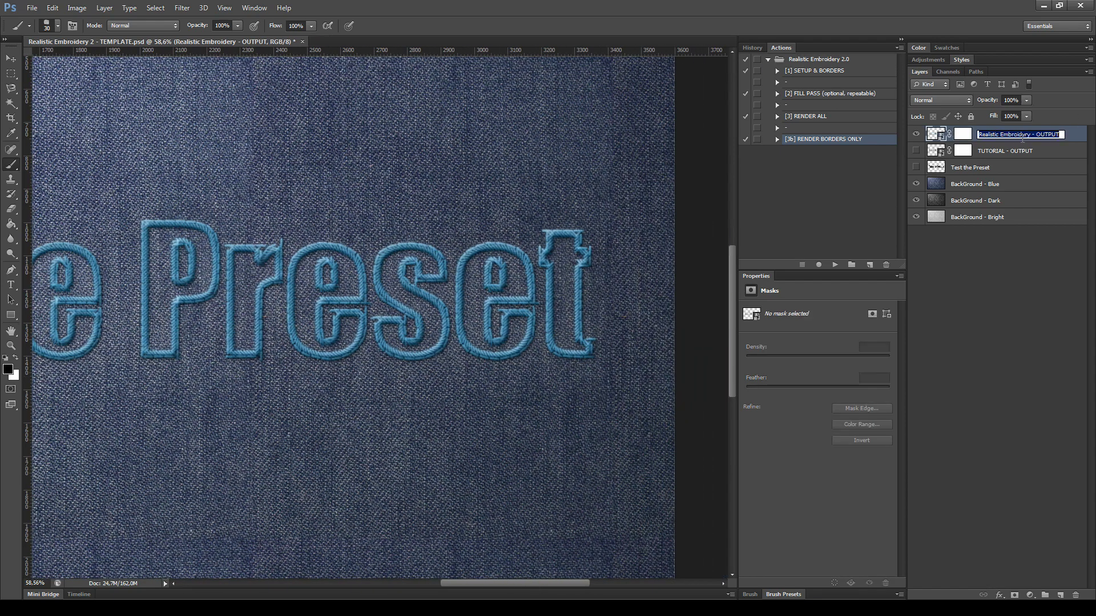
pyautogui.moveTo(1031, 134); pyautogui.dragTo(915, 136)
pyautogui.write('BORDERS')
pyautogui.press('Return')
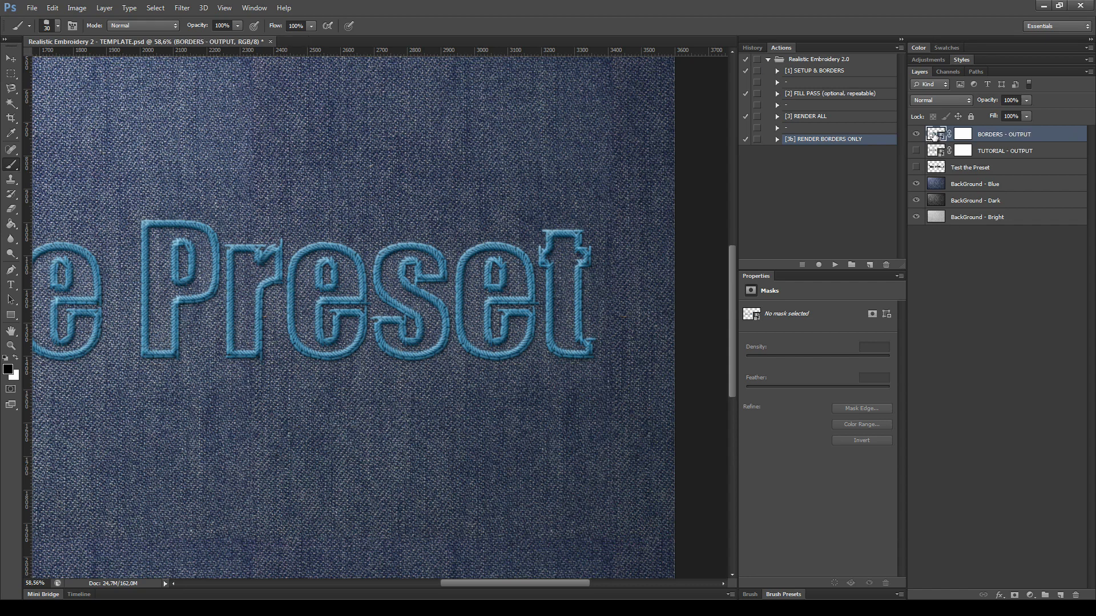
# - Open the BORDERS - OUTPUT smart object and show its GREY BG layer to examine the border stitching
pyautogui.doubleClick(934, 135)
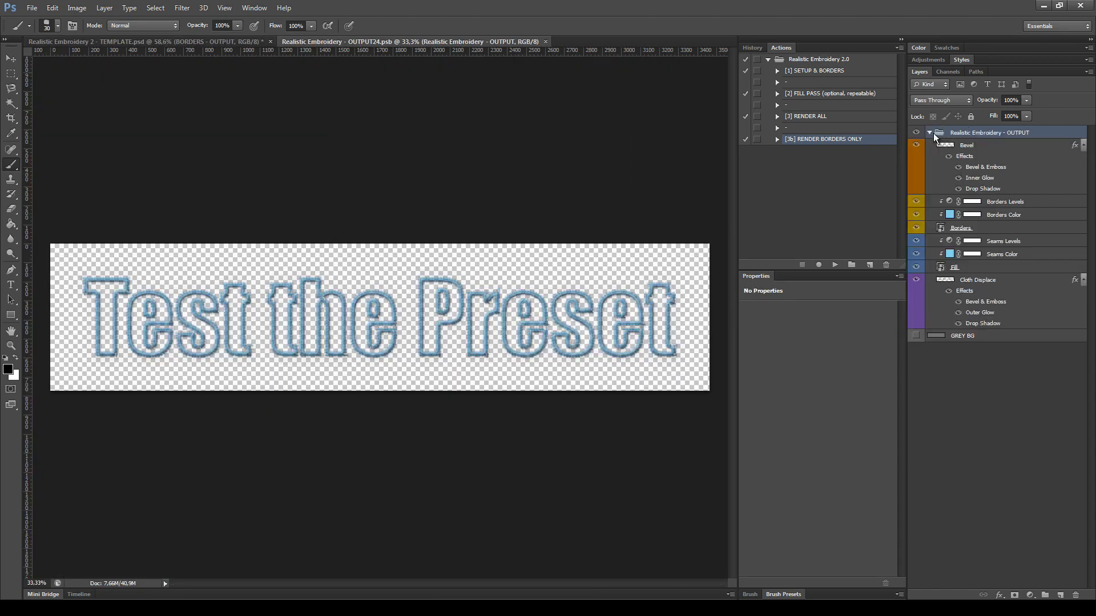
pyautogui.click(916, 336)
pyautogui.scroll(3, 576, 382)
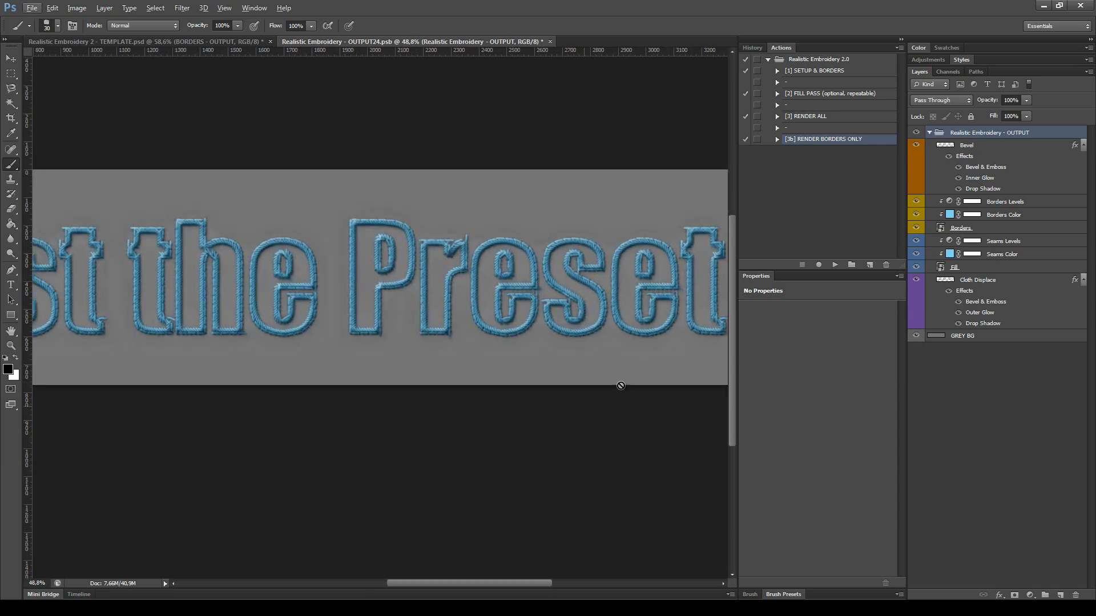
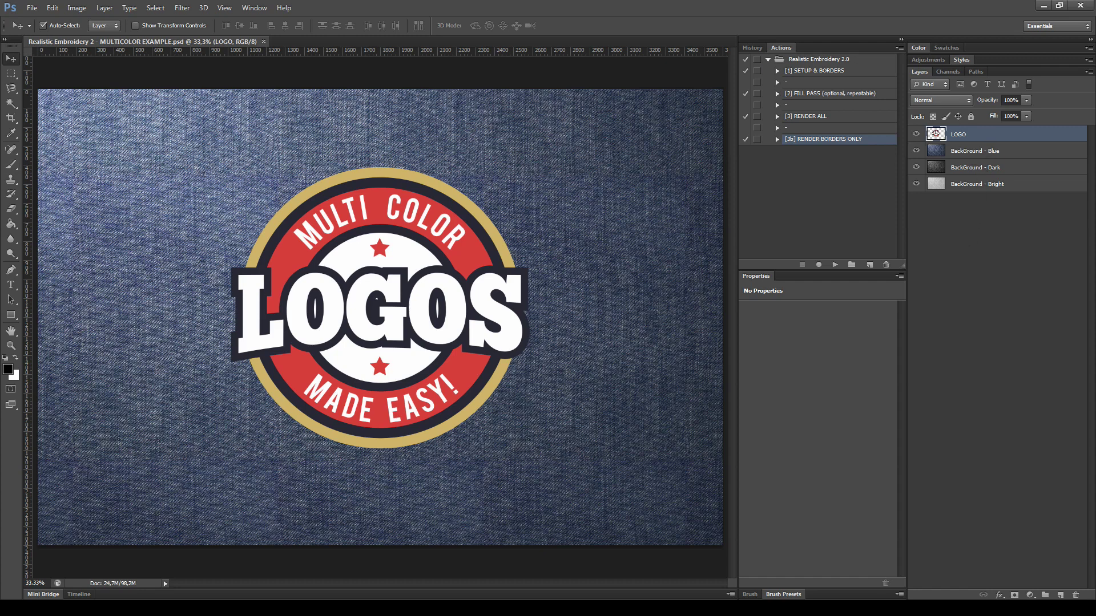
# - Select the gold ring of the LOGO layer with the Magic Wand, copy it to a new layer, and check the copy with LOGO hidden
pyautogui.click(11, 106)
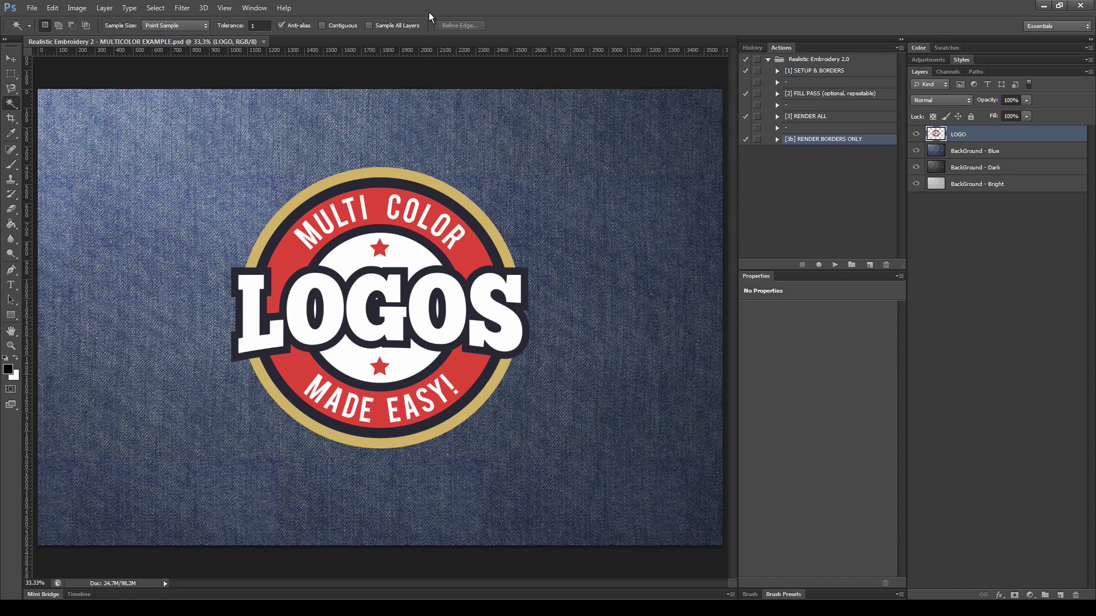
pyautogui.click(311, 191)
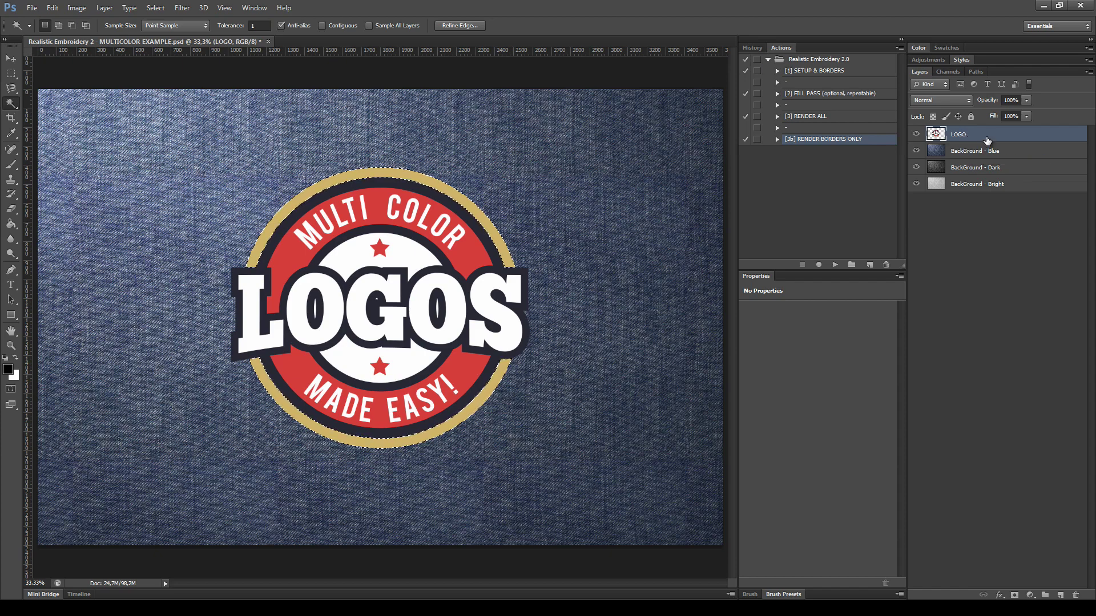
pyautogui.hotkey('ctrl', 'j')
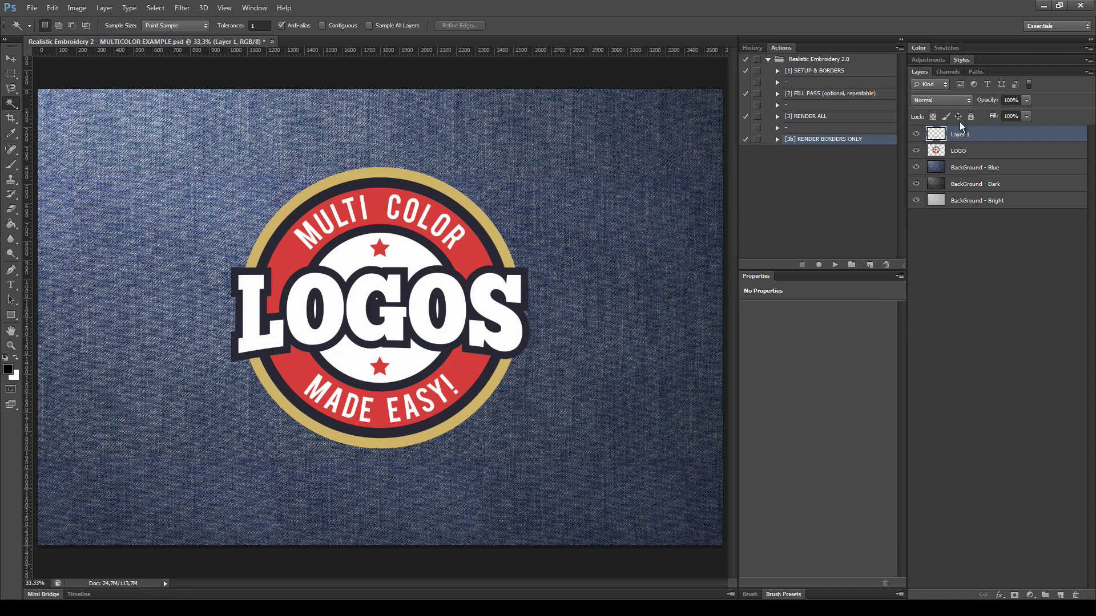
pyautogui.click(916, 151)
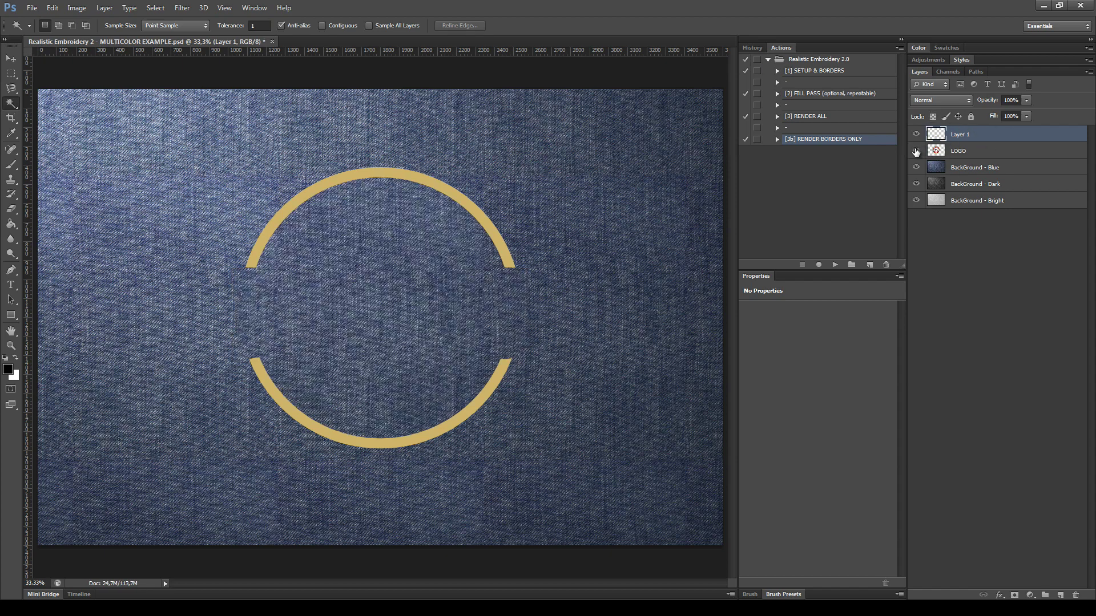
pyautogui.click(916, 151)
pyautogui.click(916, 151)
pyautogui.click(916, 150)
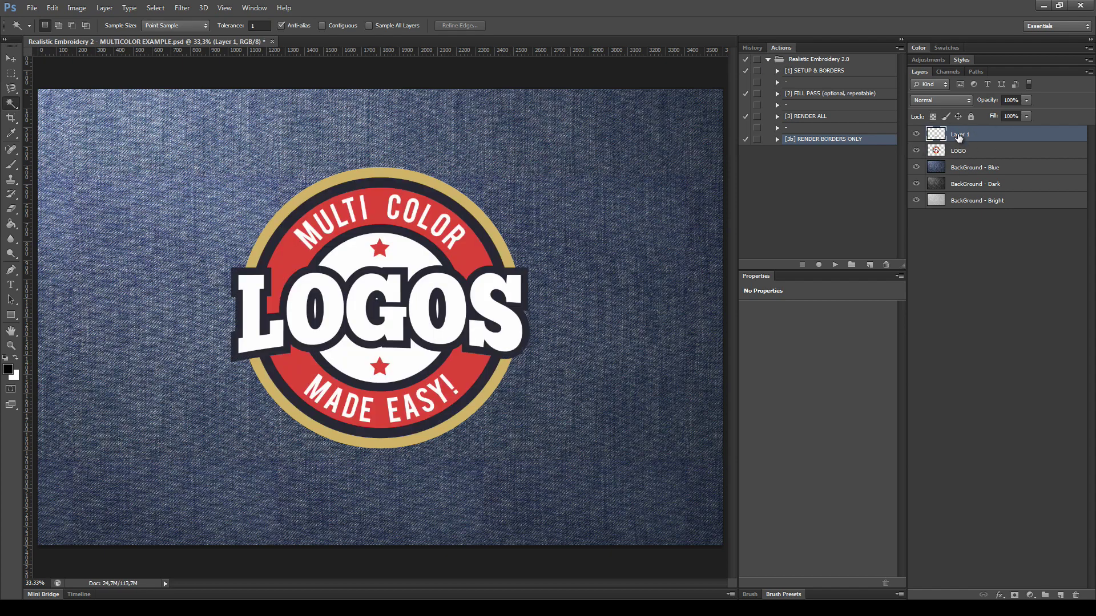
# - Rename the layer containing the copied ring as Gold
pyautogui.doubleClick(959, 134)
pyautogui.write('Gold')
pyautogui.press('Return')
# - Copy the white areas of the LOGO layer to a new layer and name it White
pyautogui.click(984, 157)
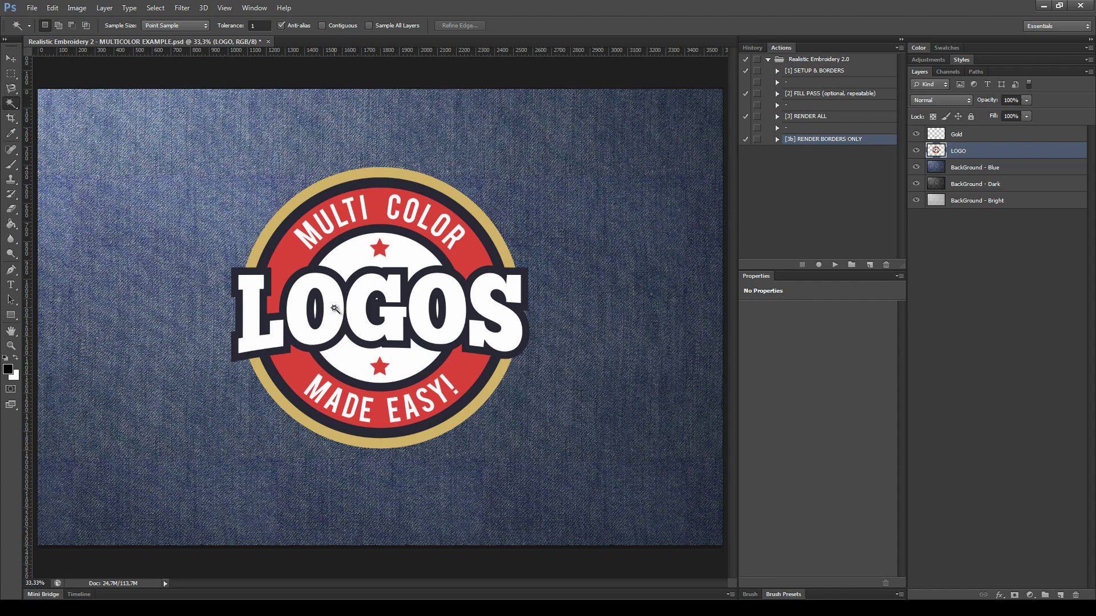
pyautogui.hotkey('ctrl', 'shift', 'alt', 'n')
pyautogui.doubleClick(963, 151)
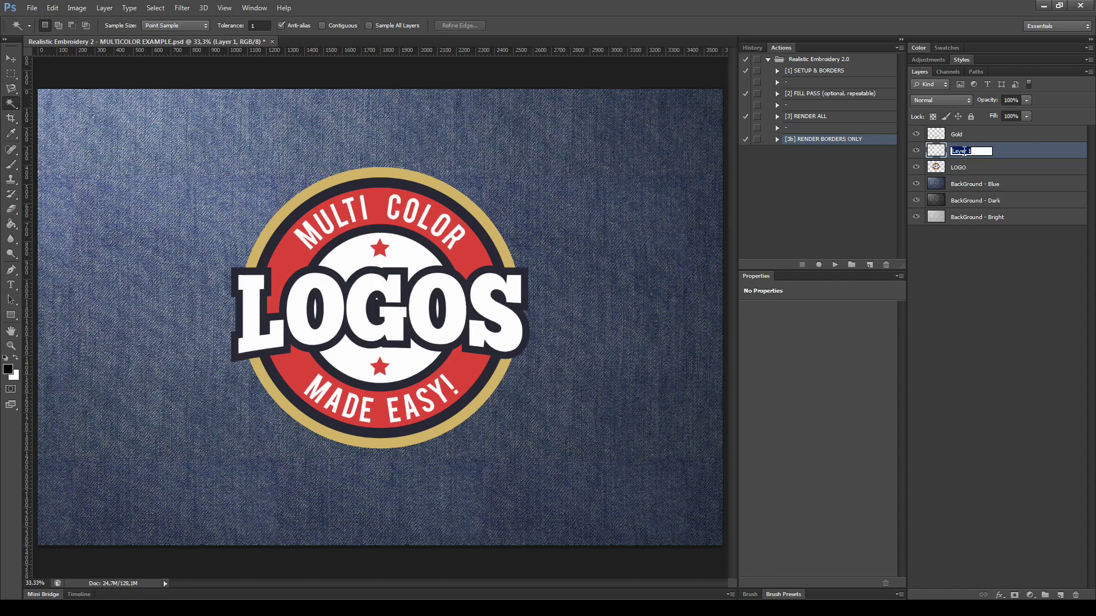
pyautogui.write('White')
pyautogui.press('Return')
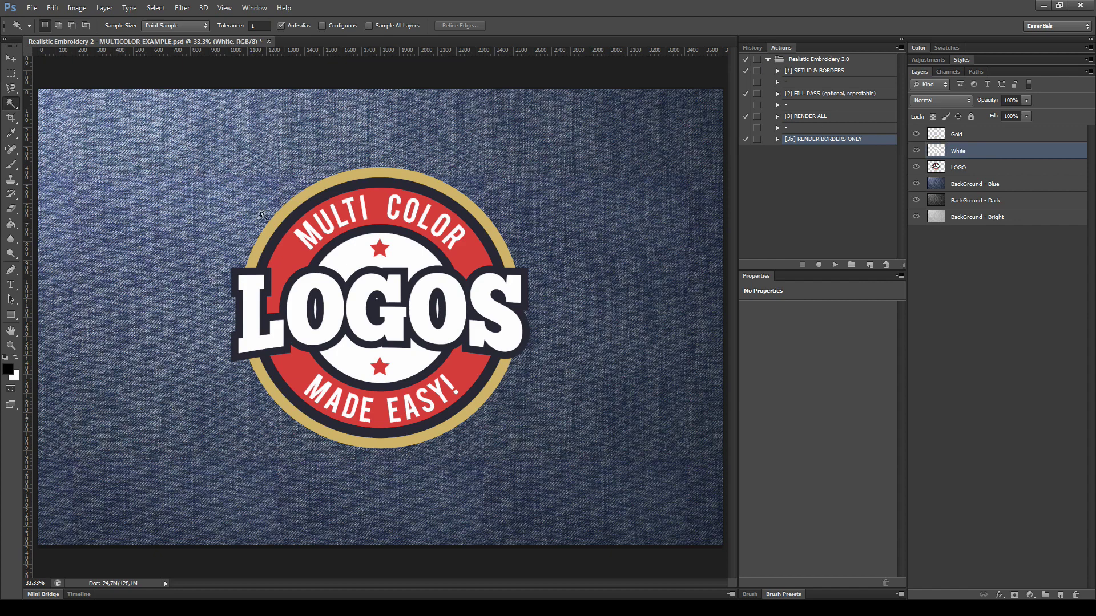
# - Copy the dark outline areas of the LOGO layer to a new layer and name it Black
pyautogui.hotkey('alt', '[')
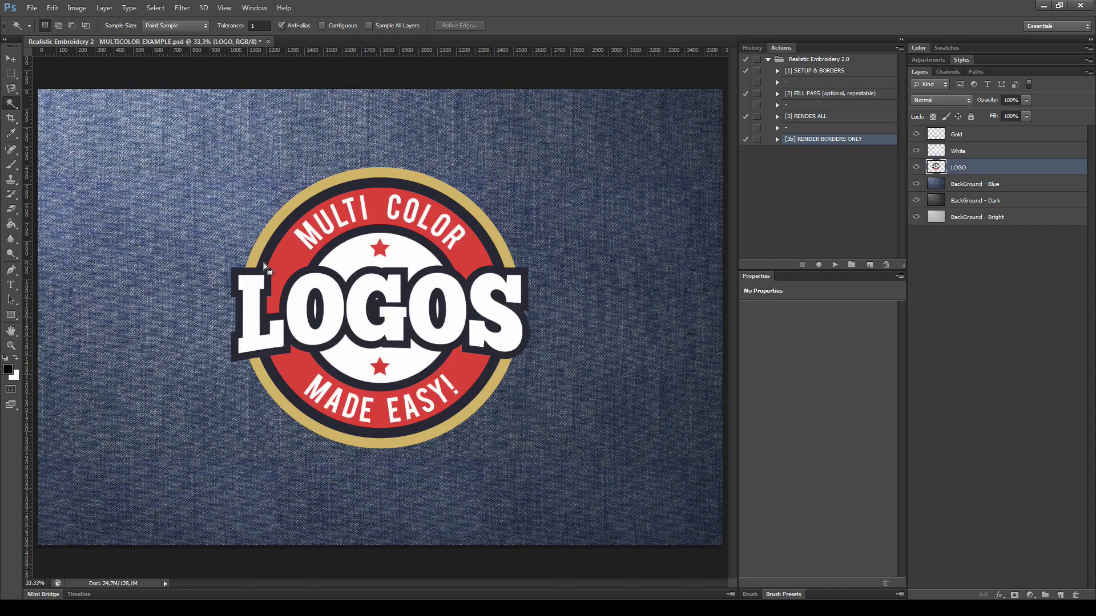
pyautogui.hotkey('ctrl', 'j')
pyautogui.doubleClick(957, 167)
pyautogui.write('Bla')
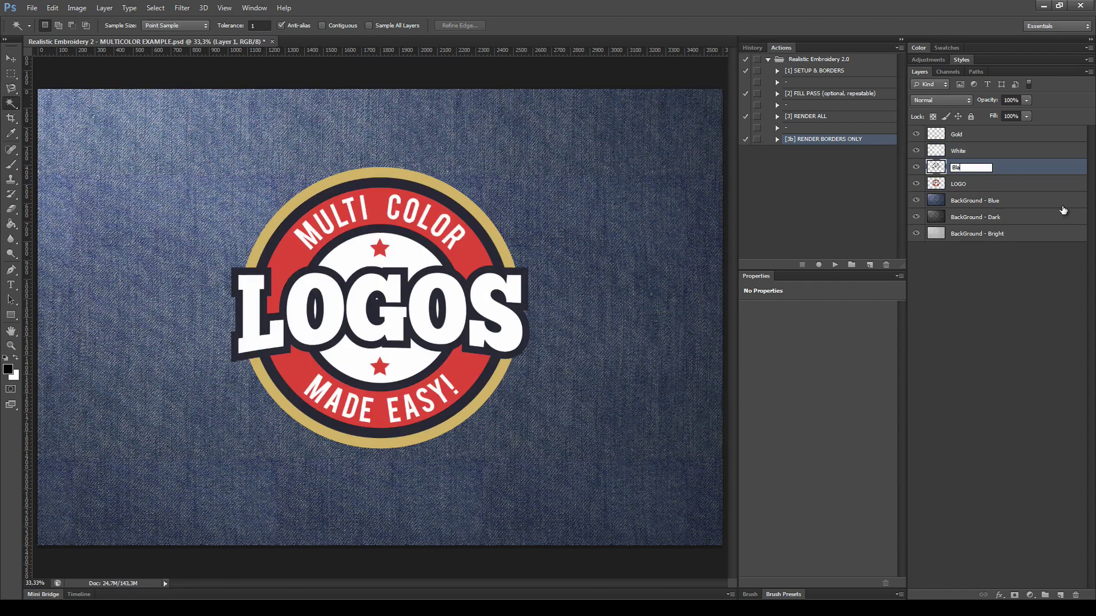
pyautogui.write('ck')
pyautogui.press('Return')
# - Copy the red areas of the LOGO layer to a new layer and name it Red
pyautogui.click(978, 190)
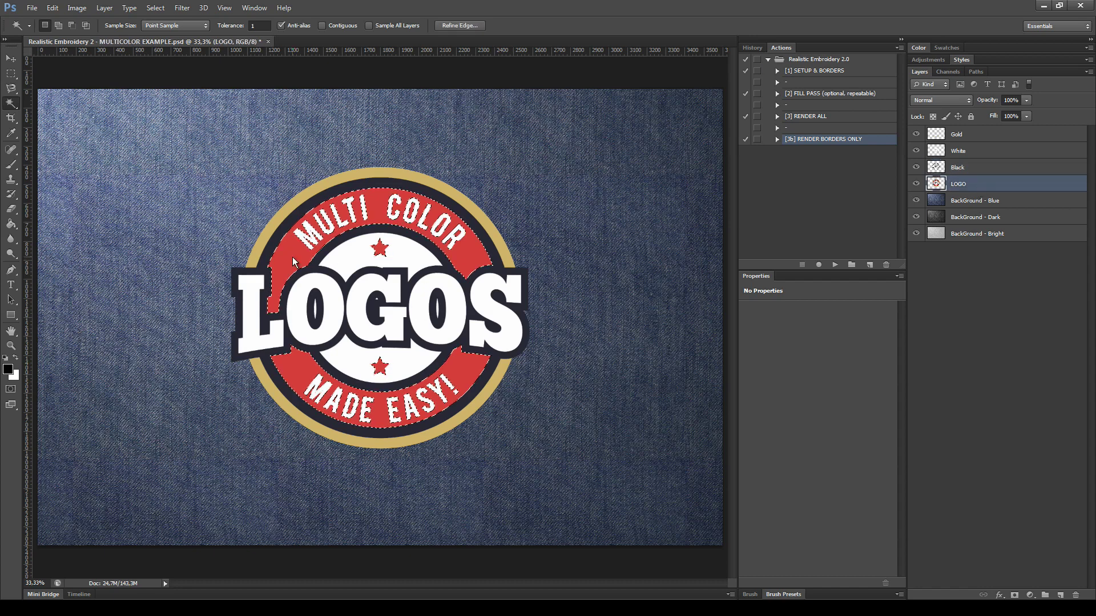
pyautogui.hotkey('ctrl', 'j')
pyautogui.doubleClick(965, 184)
pyautogui.write('Red')
pyautogui.press('Return')
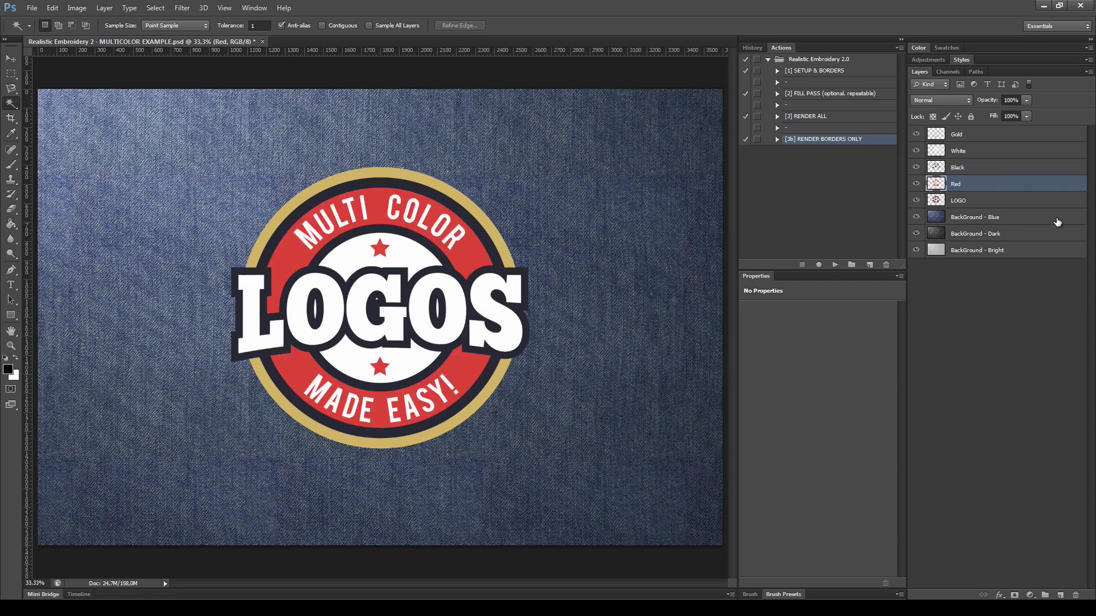
# - Hide the LOGO layer and check the colour separation by toggling the Red, Black and White layers off and on
pyautogui.click(916, 200)
pyautogui.click(917, 184)
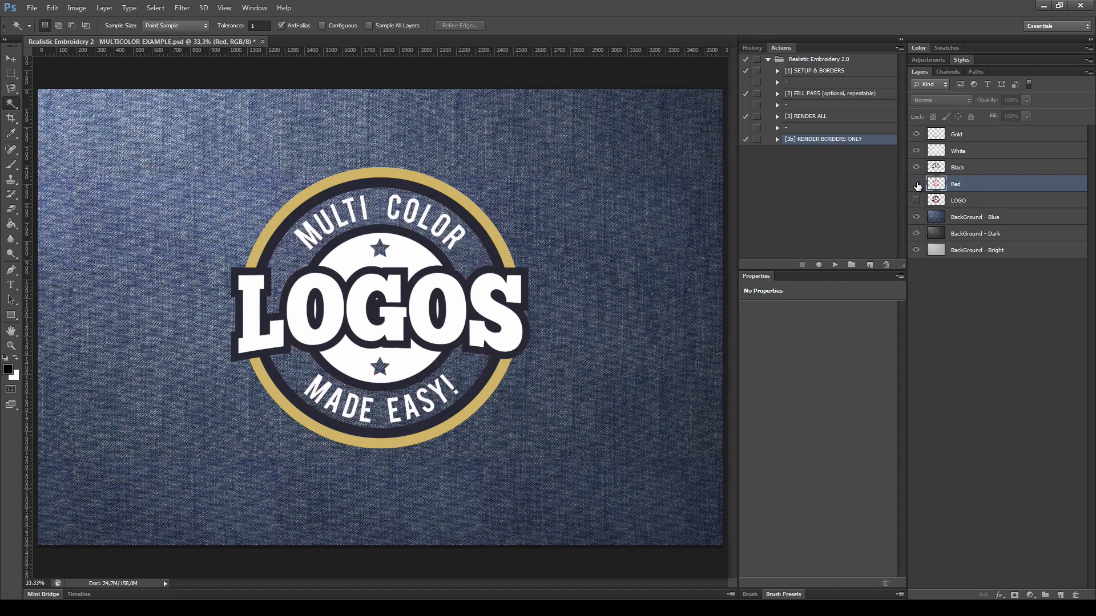
pyautogui.click(917, 184)
pyautogui.click(916, 167)
pyautogui.click(916, 168)
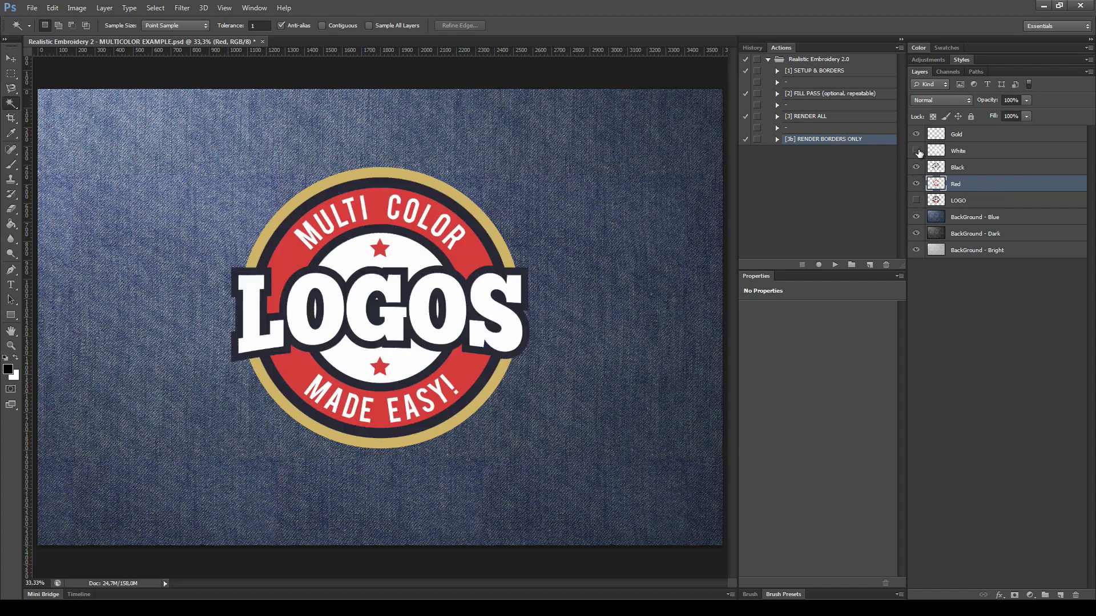
pyautogui.click(917, 151)
# - Run the RENDER ALL action on the red embroidery setup and rename the output layer as RED - OUTPUT
pyautogui.click(987, 135)
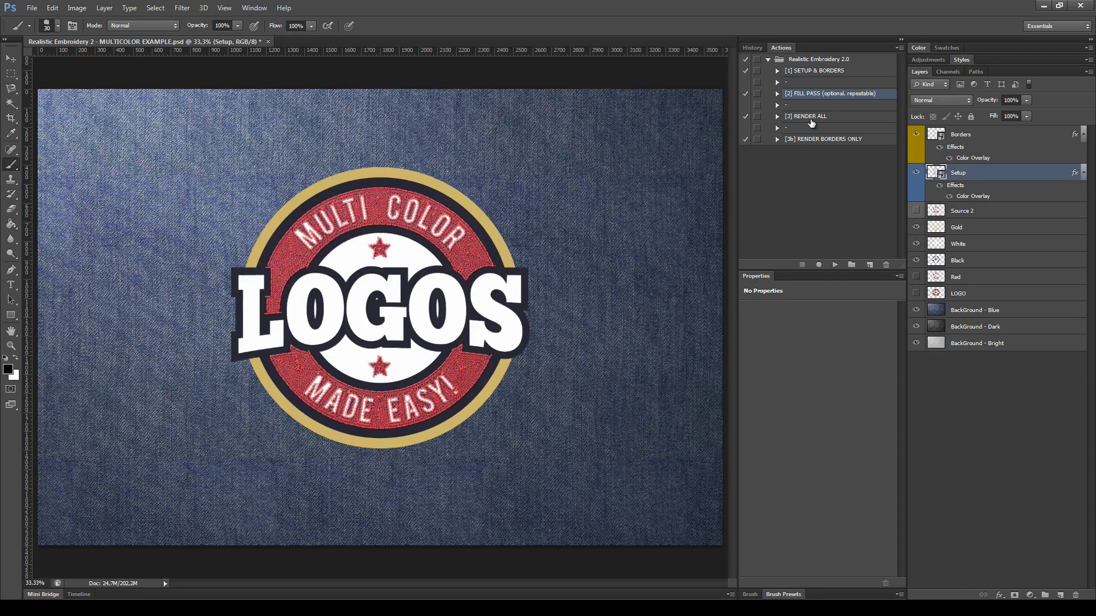
pyautogui.click(811, 117)
pyautogui.click(835, 265)
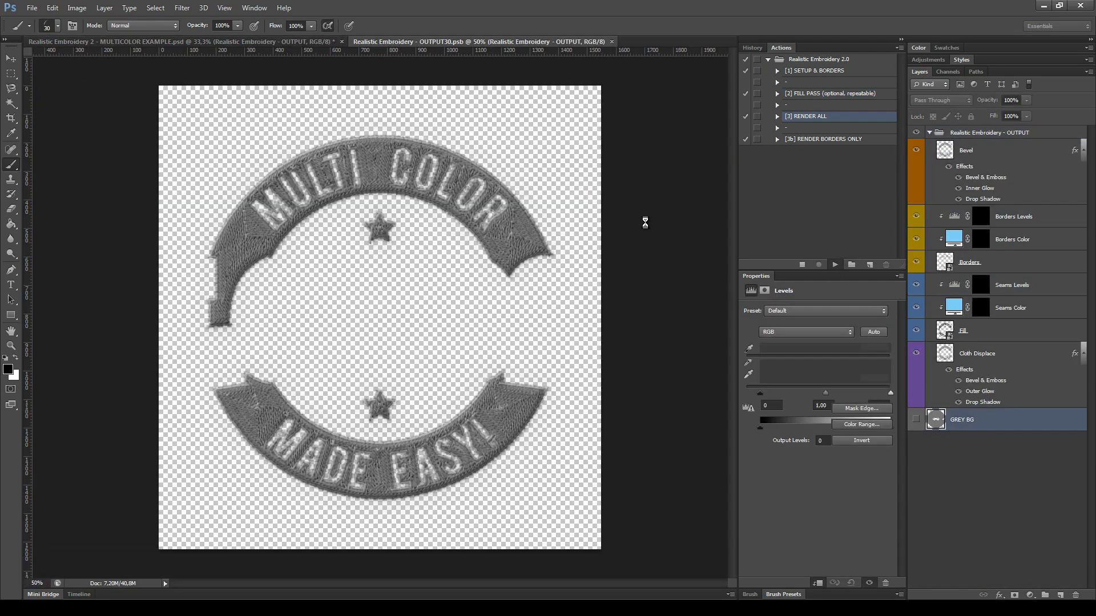
pyautogui.doubleClick(1013, 135)
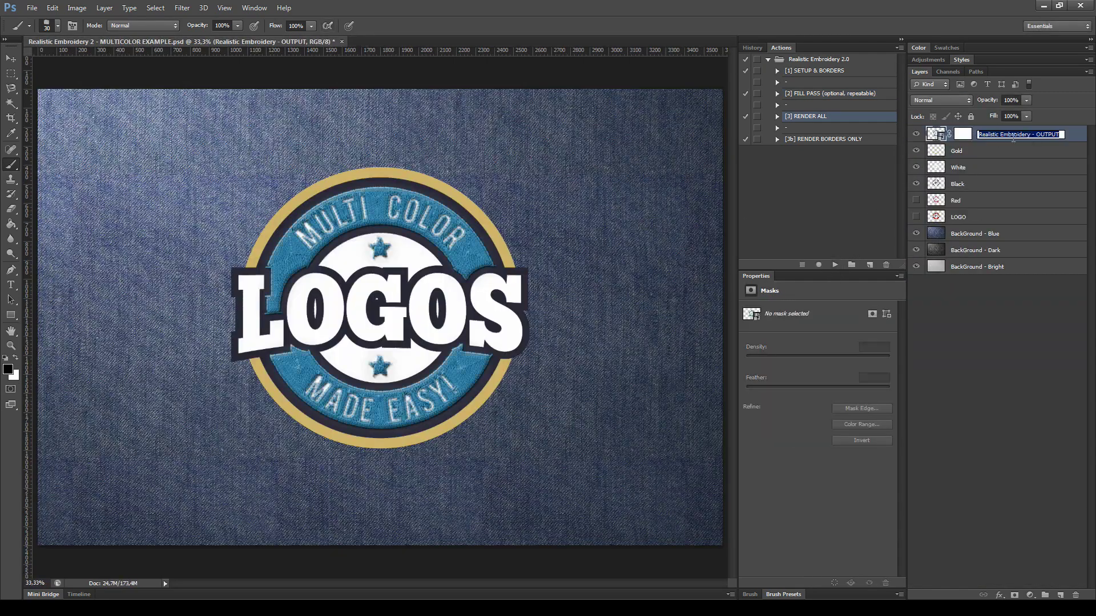
pyautogui.write('RED')
pyautogui.press('Return')
# - Start the White layer's embroidery with the SETUP & BORDERS action and rename its rendered output as WHITE - OUTPUT
pyautogui.click(815, 70)
pyautogui.click(834, 265)
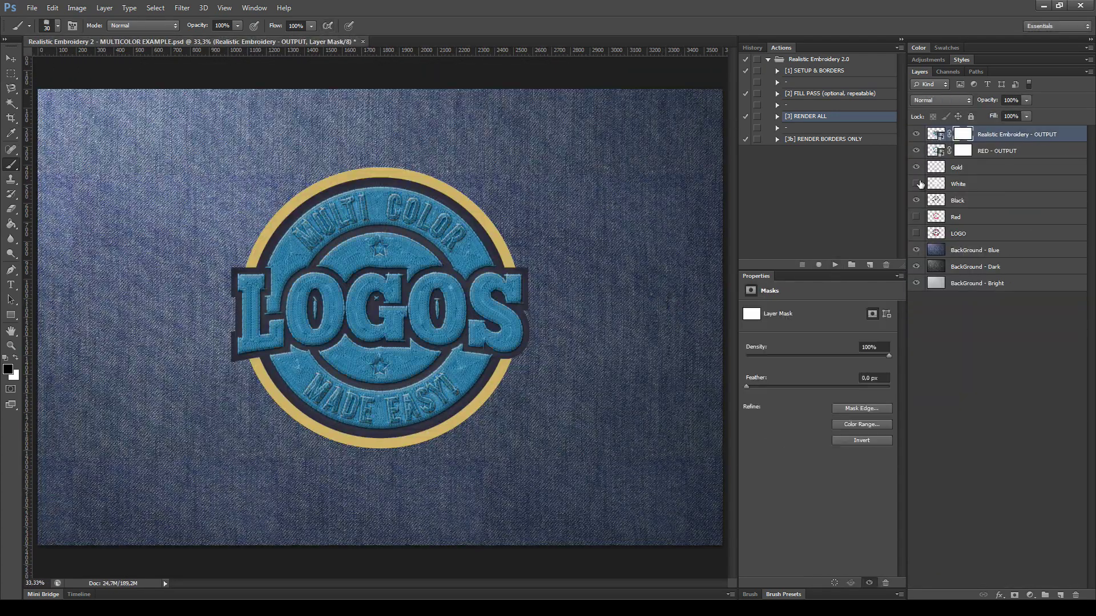
pyautogui.moveTo(982, 140); pyautogui.dragTo(903, 142)
pyautogui.write('WHITE')
pyautogui.press('Return')
# - Run SETUP & BORDERS, FILL PASS and RENDER ALL on the Black layer and rename the output as BLACK - OUTPUT
pyautogui.click(815, 70)
pyautogui.click(834, 265)
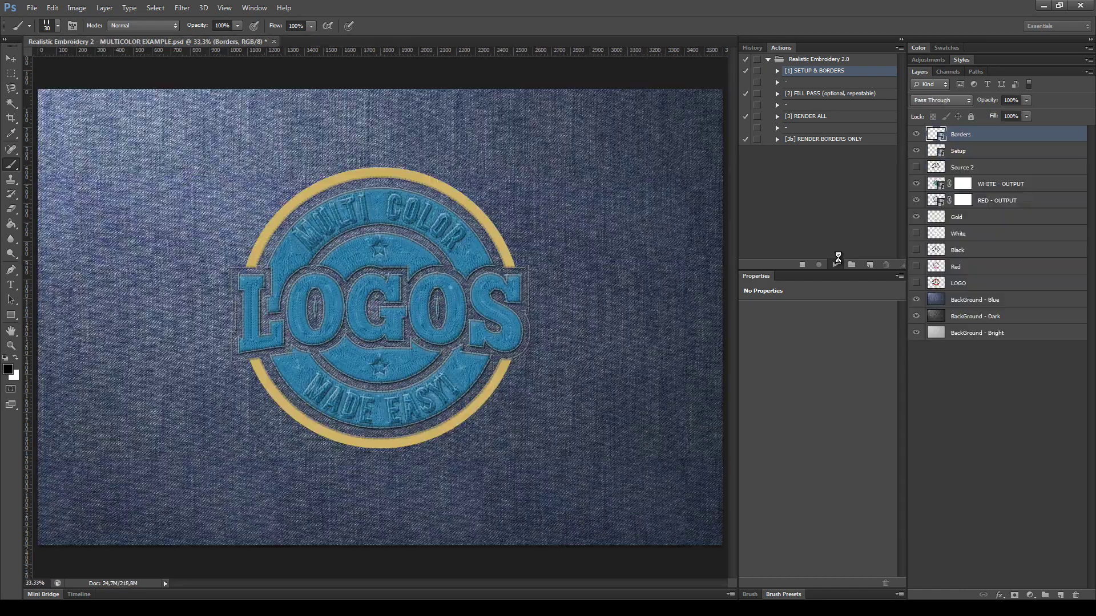
pyautogui.click(825, 94)
pyautogui.click(834, 265)
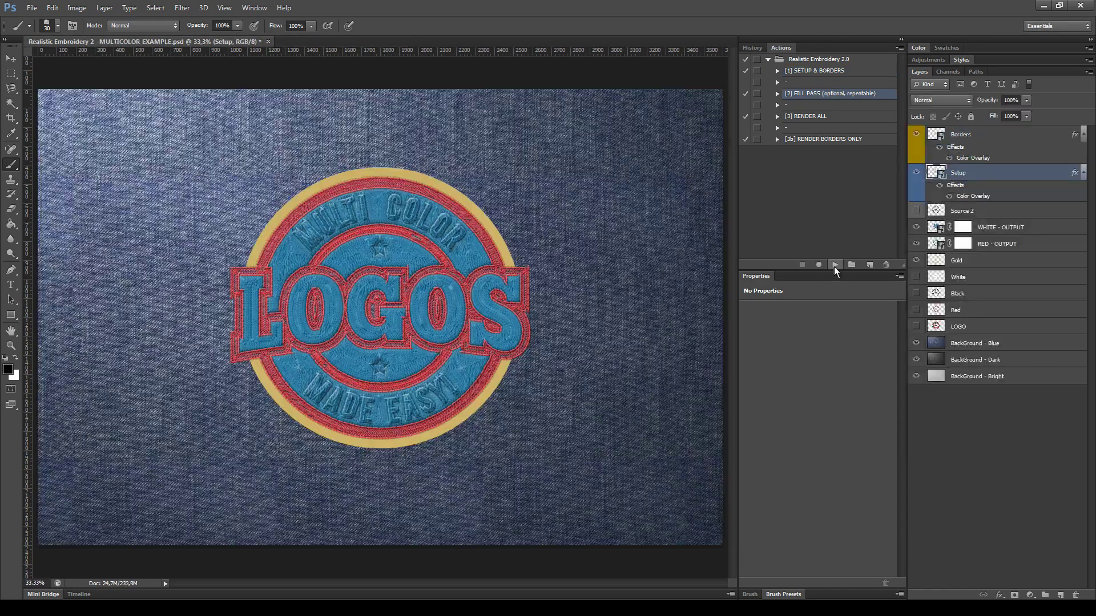
pyautogui.click(810, 116)
pyautogui.click(835, 265)
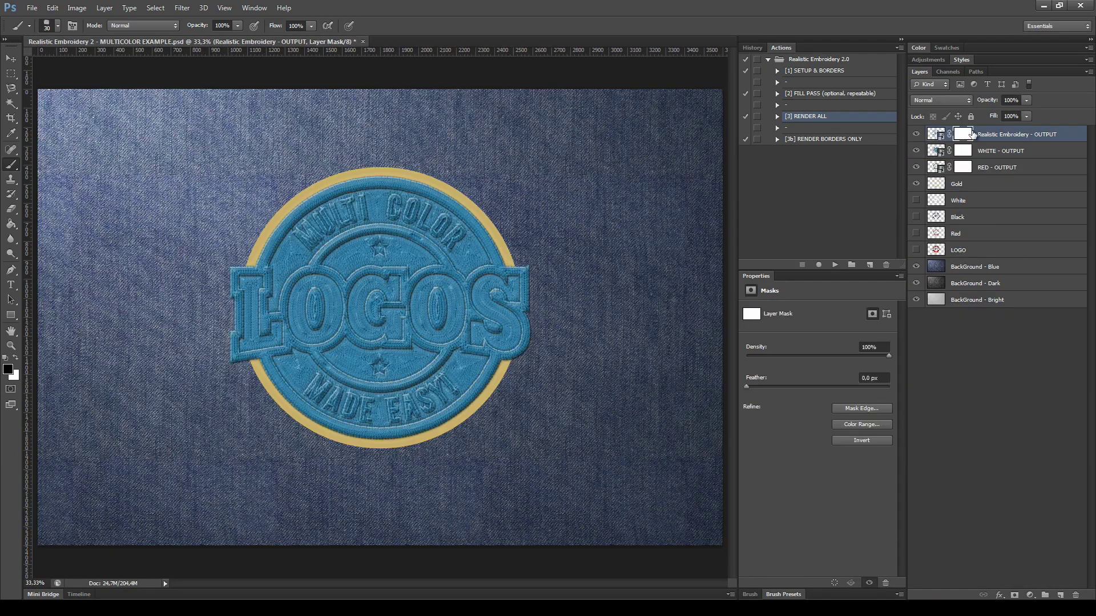
pyautogui.write('BLACK')
pyautogui.press('Return')
# - Run the SETUP & BORDERS action on the Gold layer
pyautogui.click(815, 71)
pyautogui.click(834, 264)
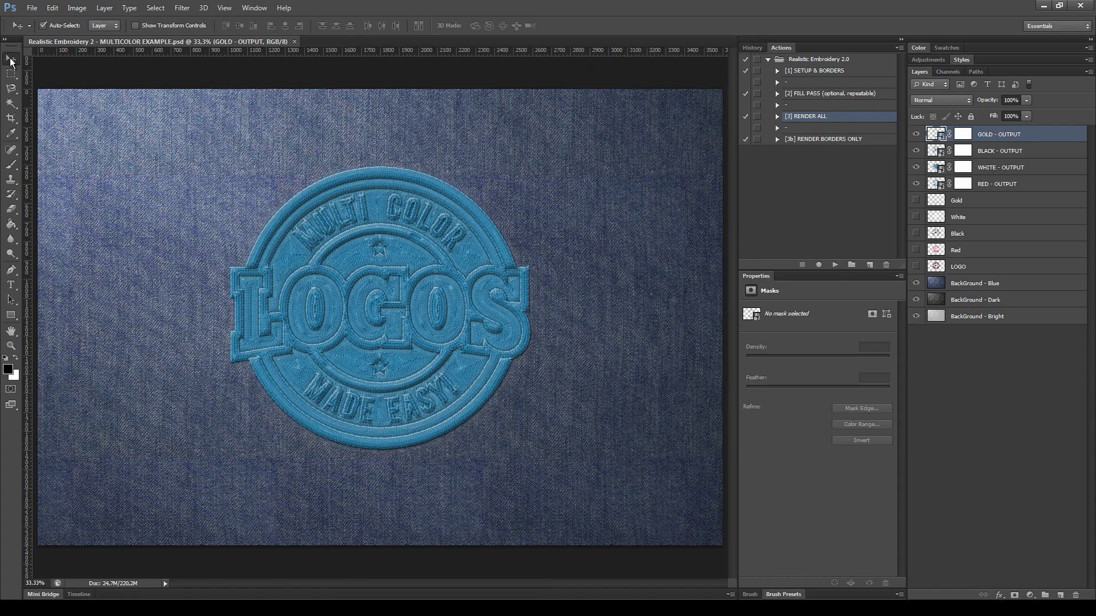
# - Examine the combined embroidery up close and look through the GOLD, WHITE, RED and BLACK output layers
pyautogui.scroll(4, 474, 337)
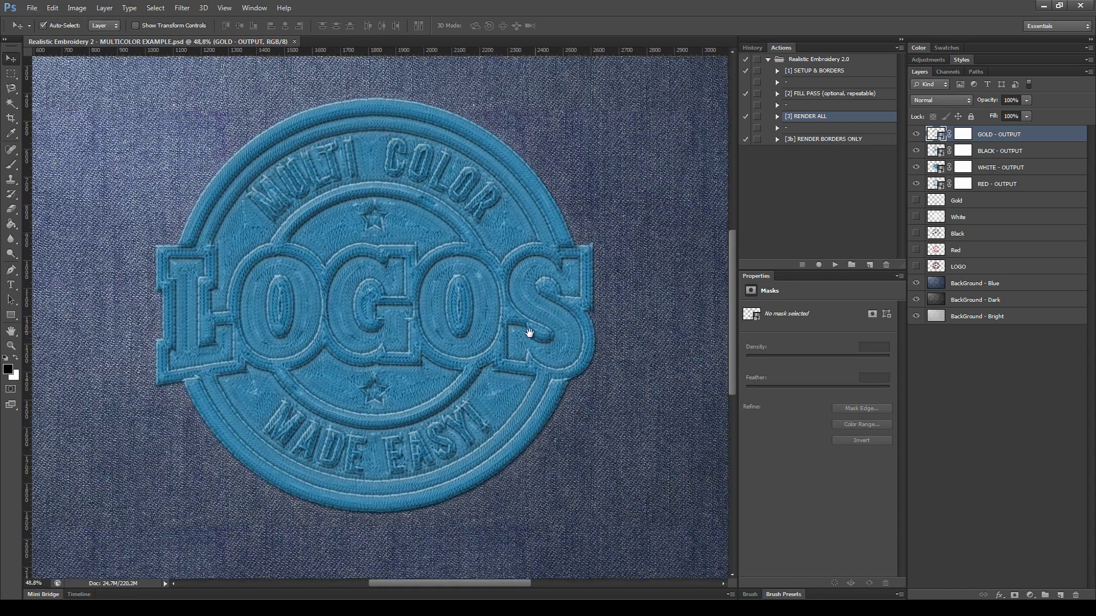
pyautogui.moveTo(915, 135)
pyautogui.mouseDown()
pyautogui.moveTo(916, 183)
pyautogui.moveTo(916, 135)
pyautogui.mouseUp()
pyautogui.scroll(-3, 621, 233)
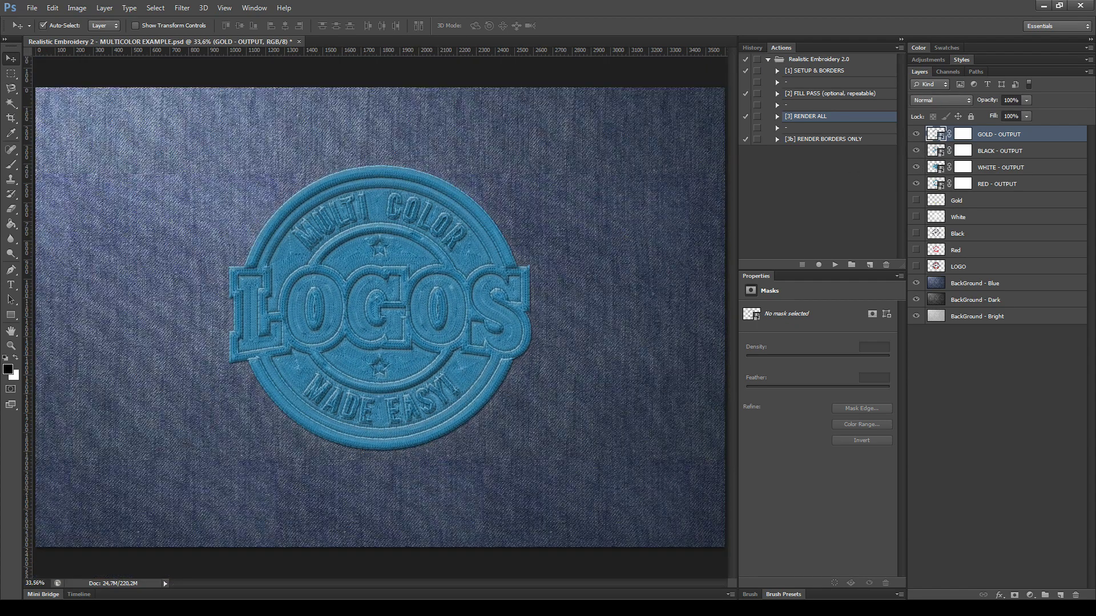
pyautogui.click(987, 168)
pyautogui.click(995, 186)
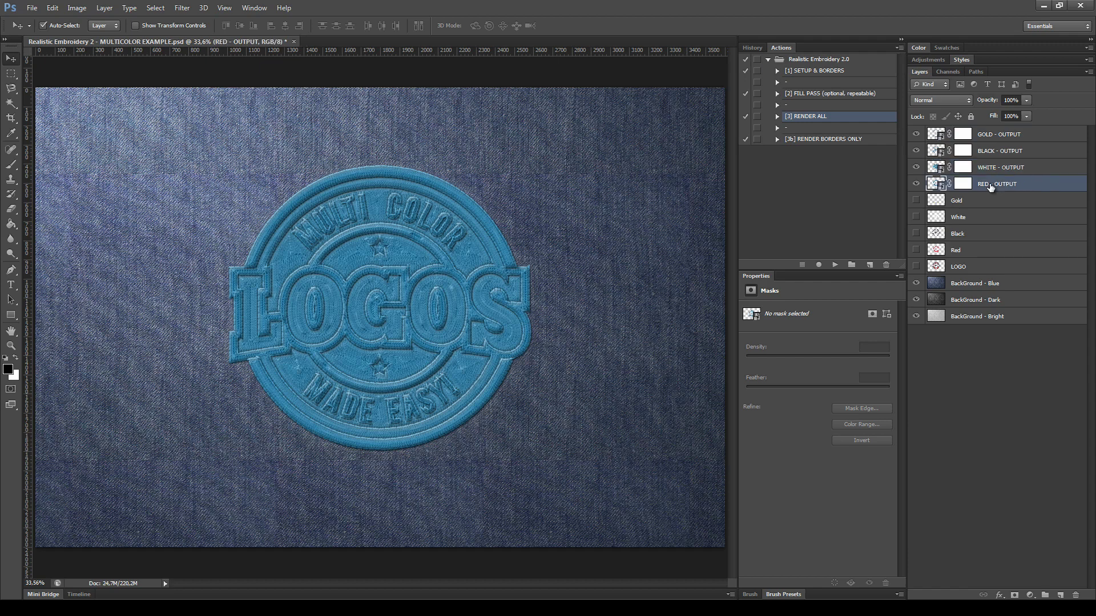
pyautogui.click(995, 170)
pyautogui.click(998, 152)
pyautogui.click(1000, 136)
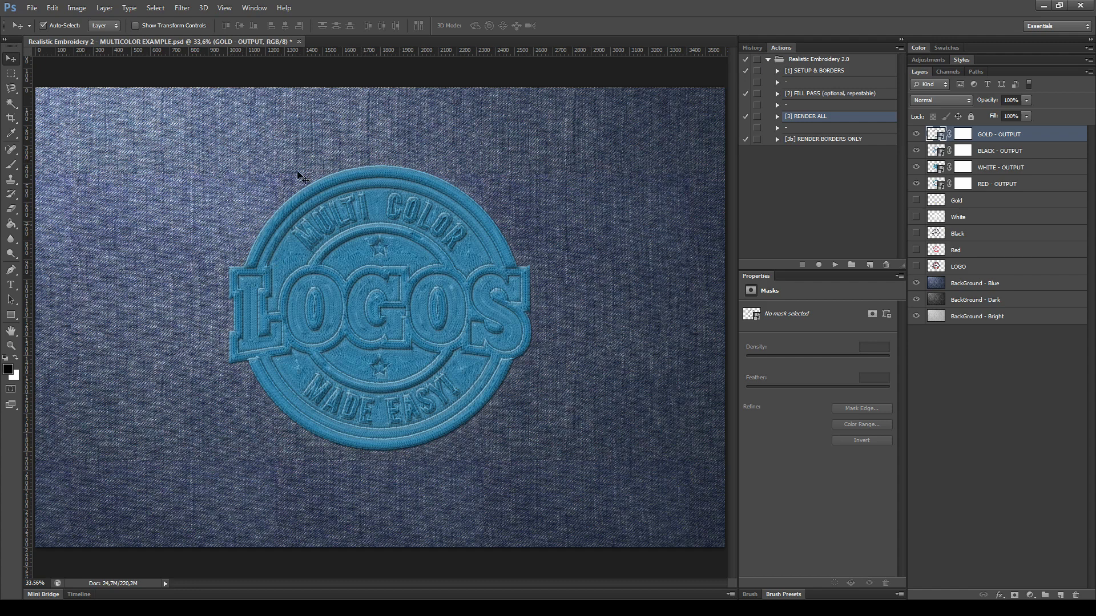
# - Hide the Cloth Displace layer inside the RED - OUTPUT smart object, then save and close it
pyautogui.doubleClick(936, 184)
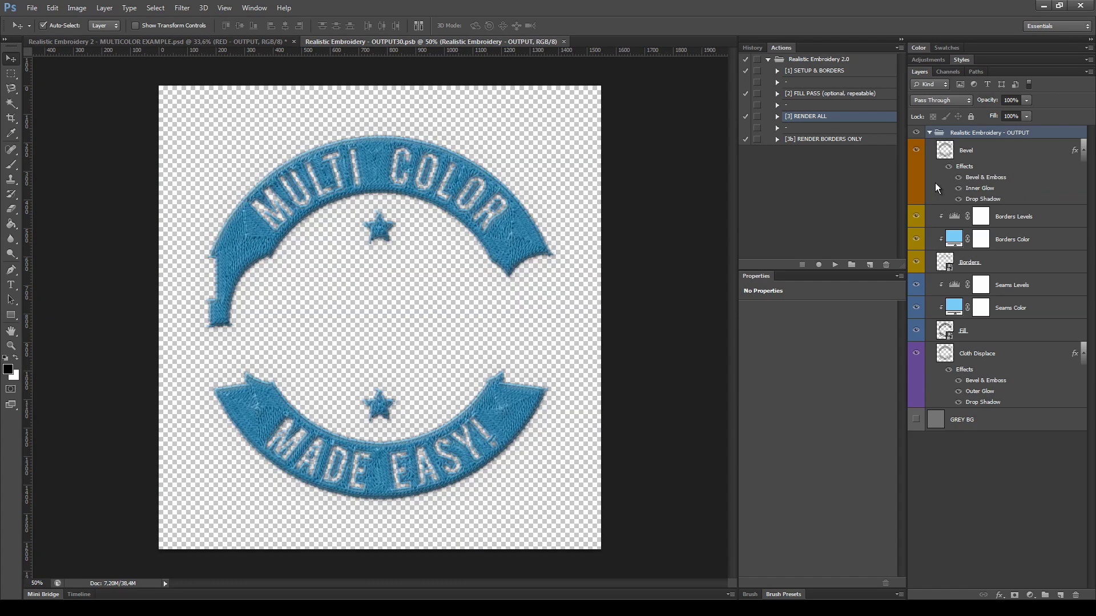
pyautogui.click(916, 354)
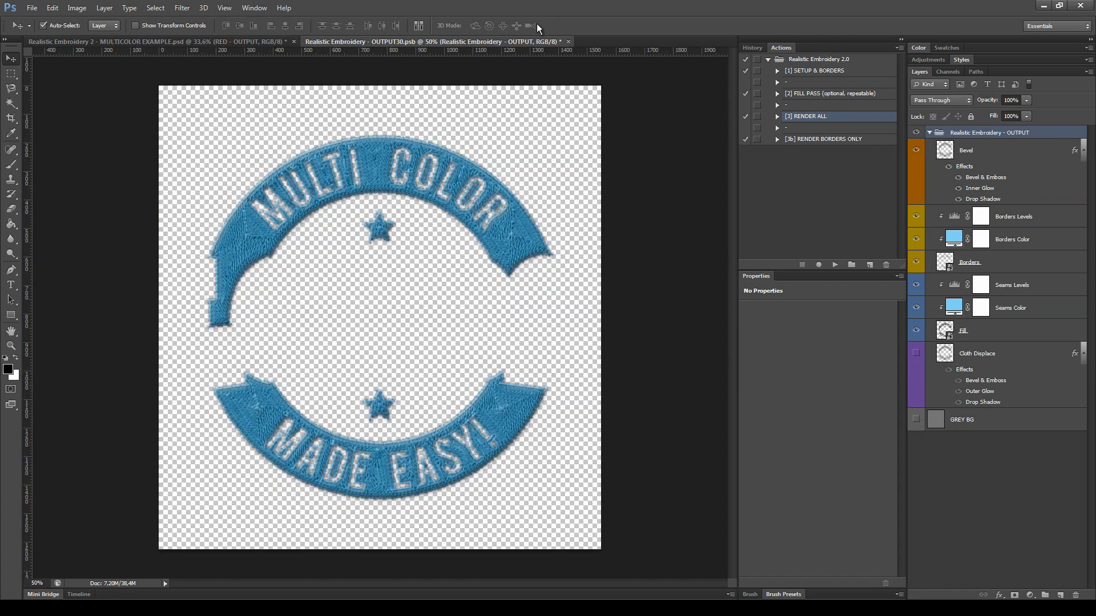
pyautogui.click(568, 41)
pyautogui.click(485, 233)
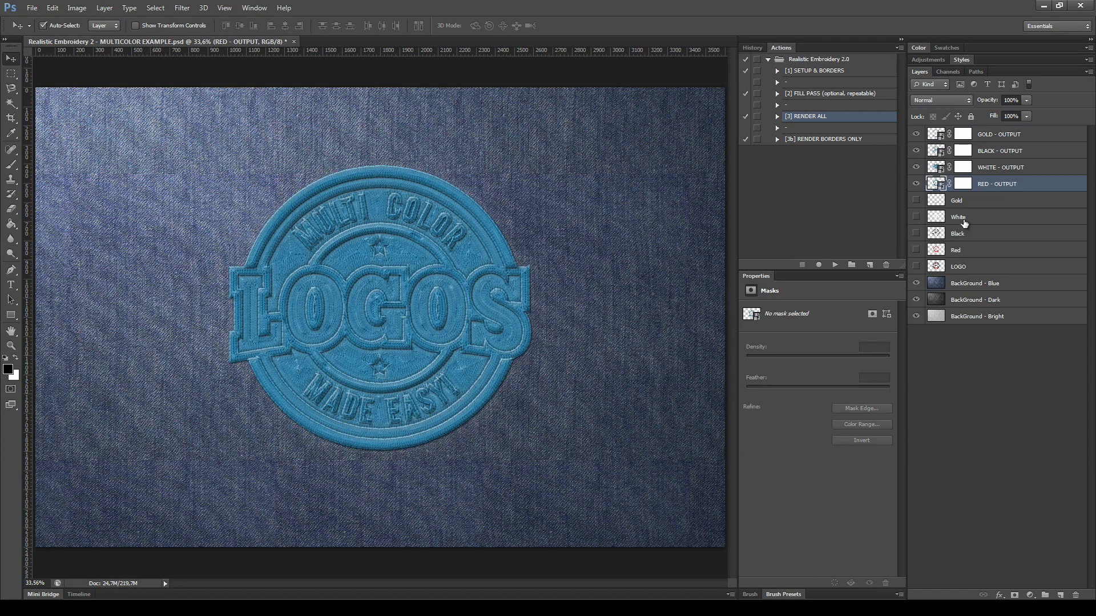
# - Hide the Cloth Displace layer inside the WHITE - OUTPUT smart object, then save and close it
pyautogui.click(1007, 166)
pyautogui.doubleClick(936, 166)
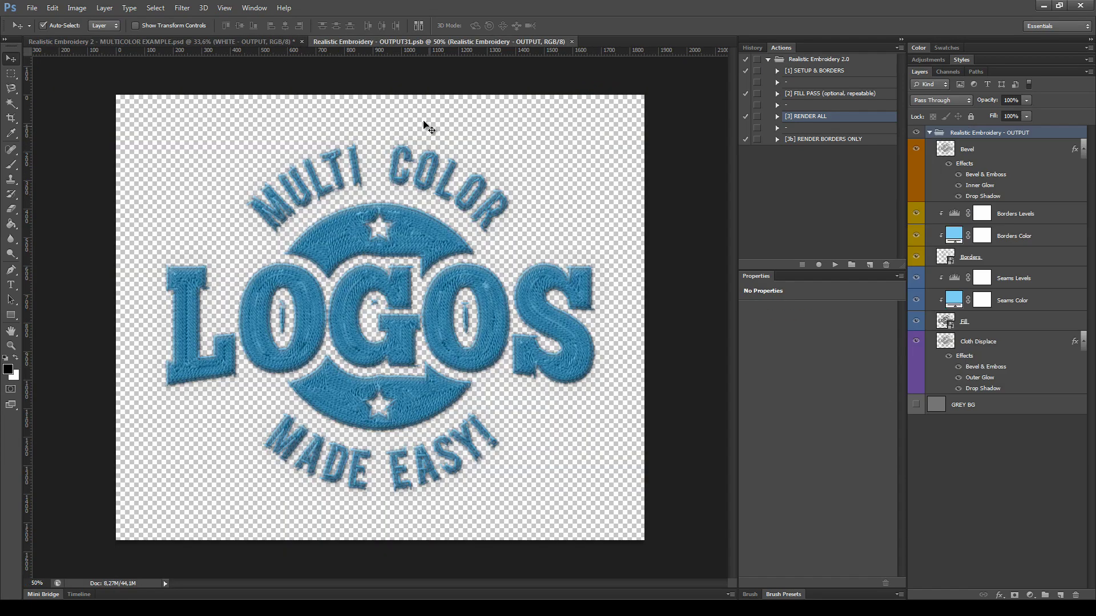
pyautogui.click(916, 341)
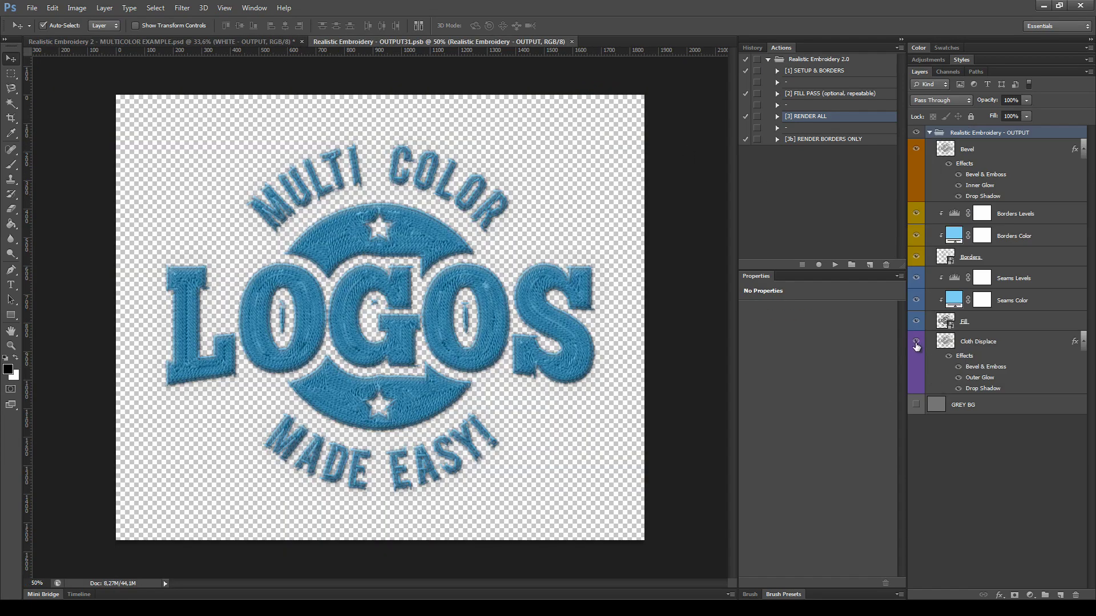
pyautogui.click(576, 42)
pyautogui.click(485, 233)
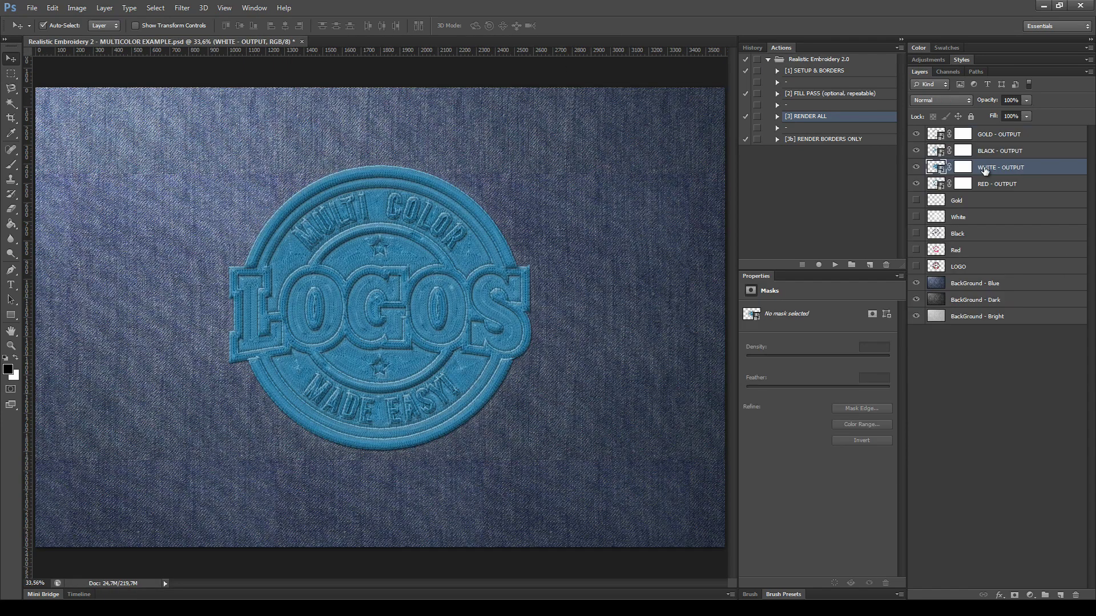
# - Hide the Cloth Displace layer inside the BLACK - OUTPUT smart object, then save and close it
pyautogui.click(1007, 151)
pyautogui.doubleClick(937, 152)
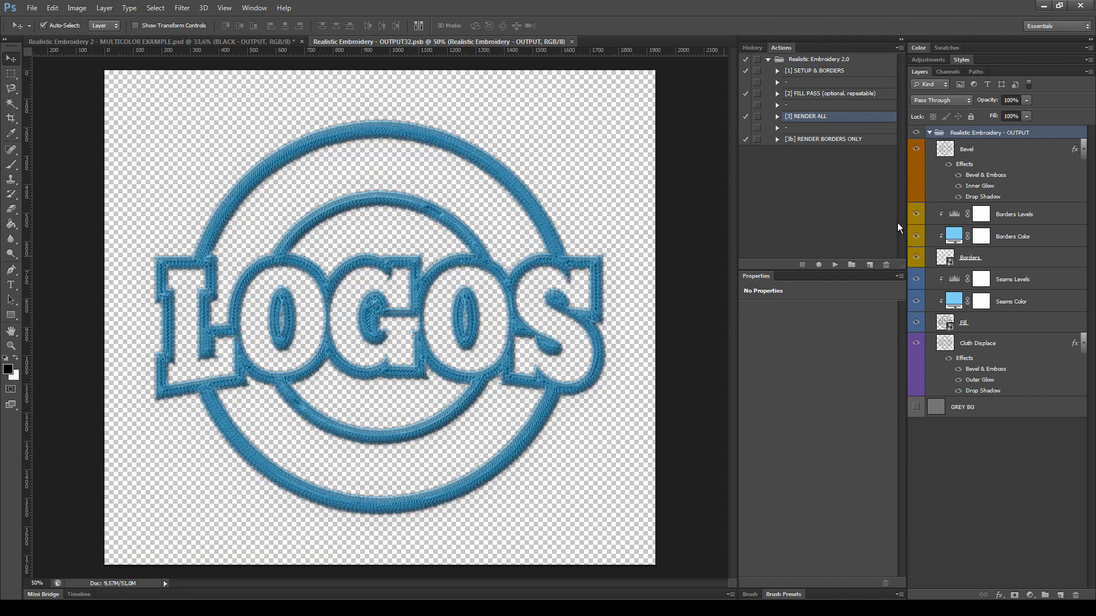
pyautogui.click(916, 342)
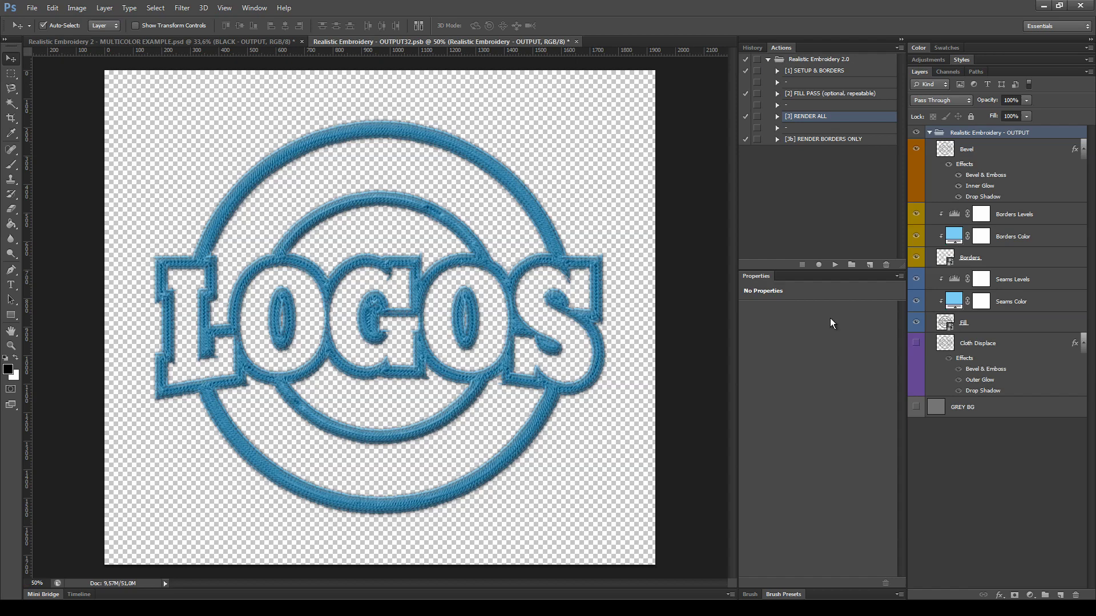
pyautogui.click(577, 43)
pyautogui.click(494, 233)
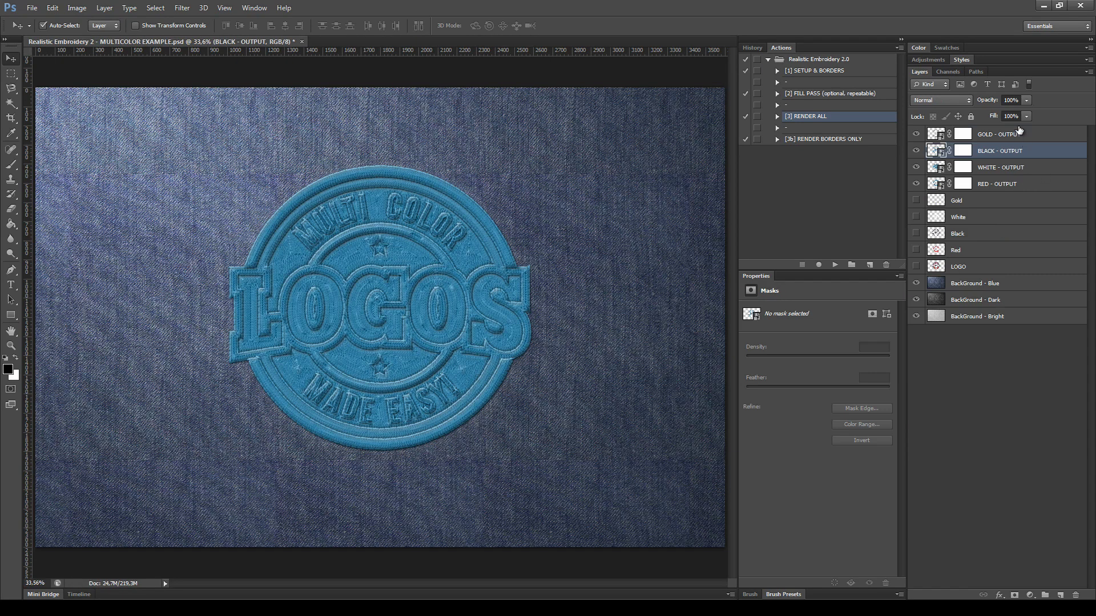
# - Set the Cloth Displace layer's opacity to 100% inside the GOLD - OUTPUT smart object, then save and close it
pyautogui.click(936, 135)
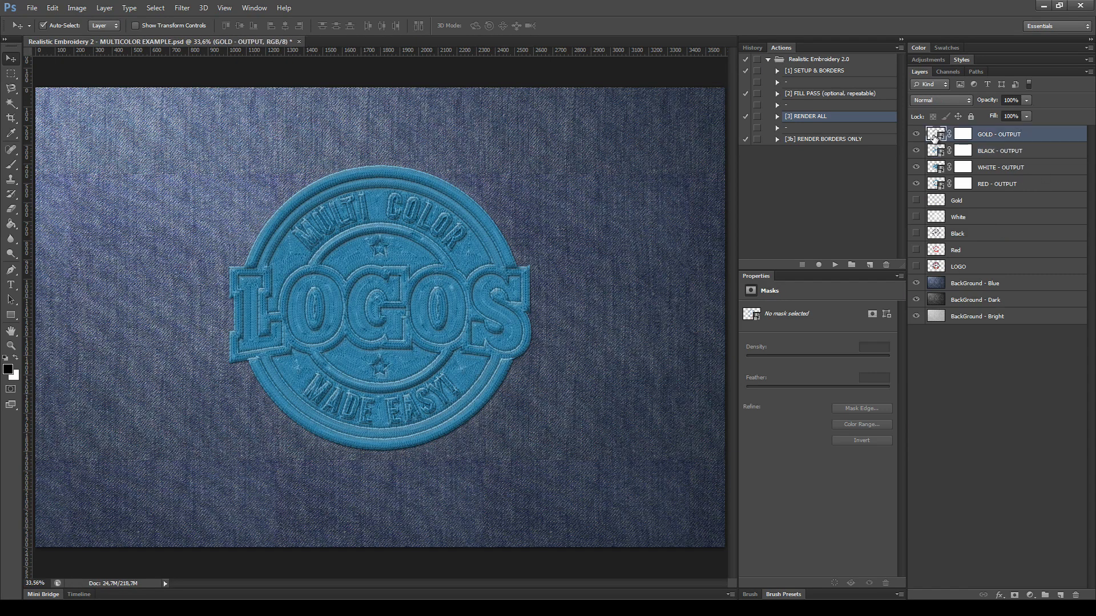
pyautogui.doubleClick(935, 136)
pyautogui.click(1007, 357)
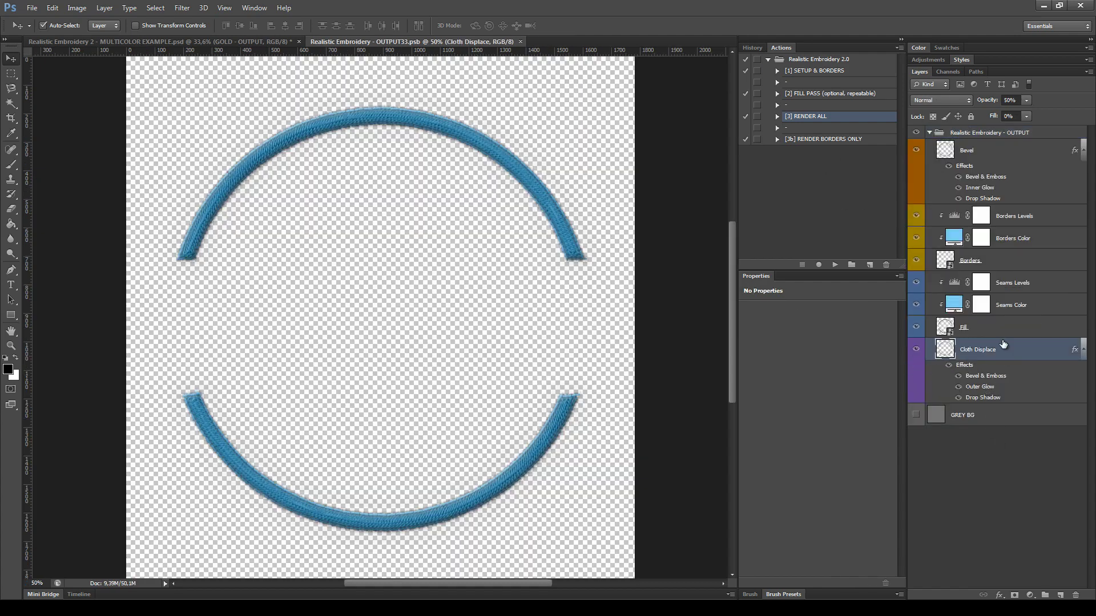
pyautogui.moveTo(1027, 111); pyautogui.dragTo(1063, 115)
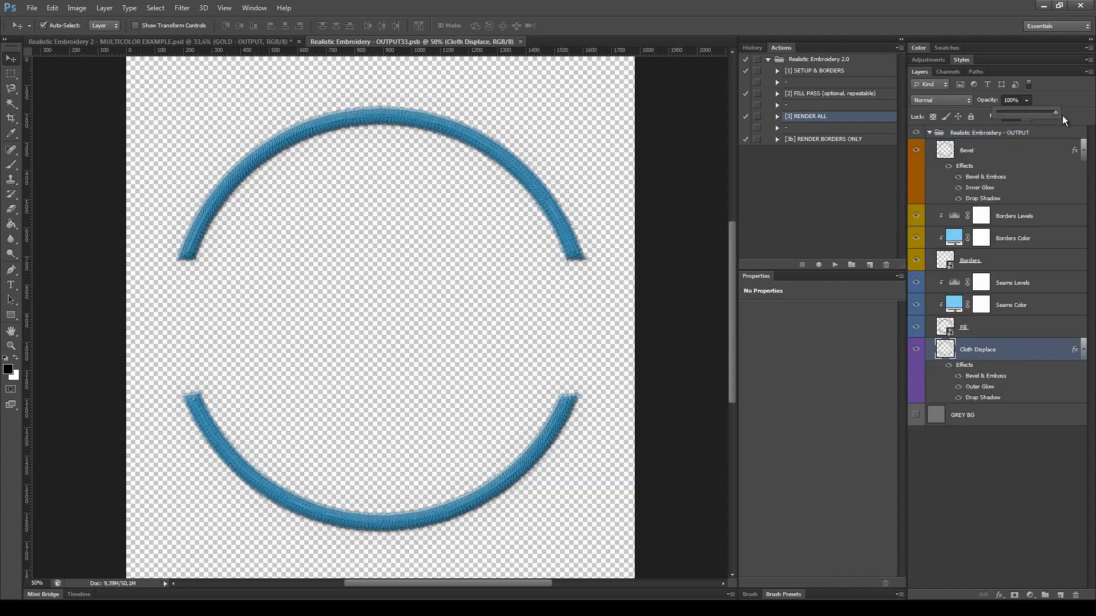
pyautogui.click(525, 41)
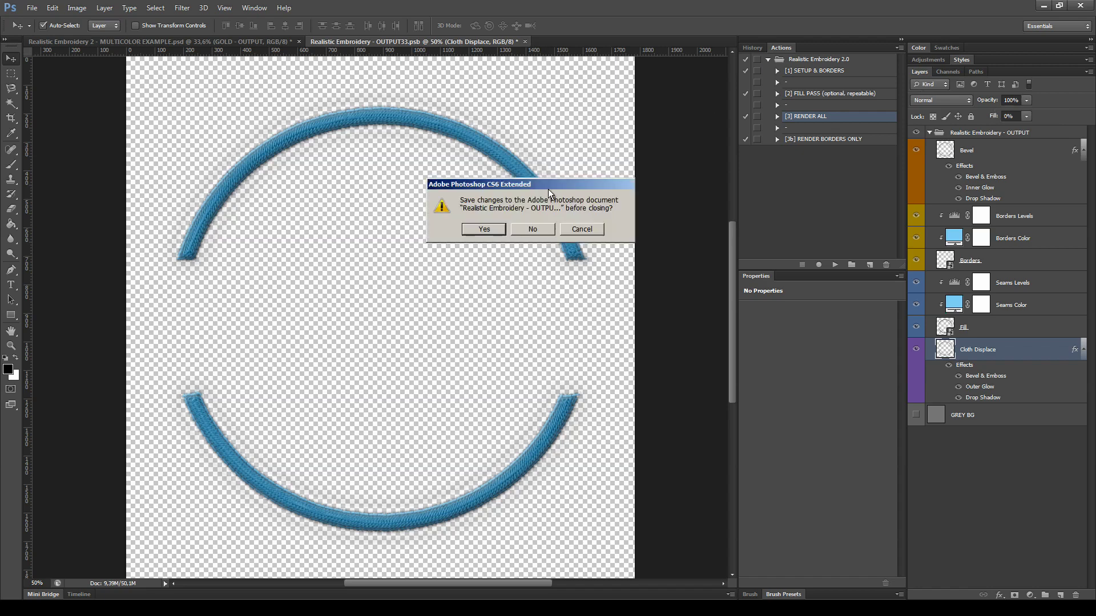
pyautogui.click(484, 229)
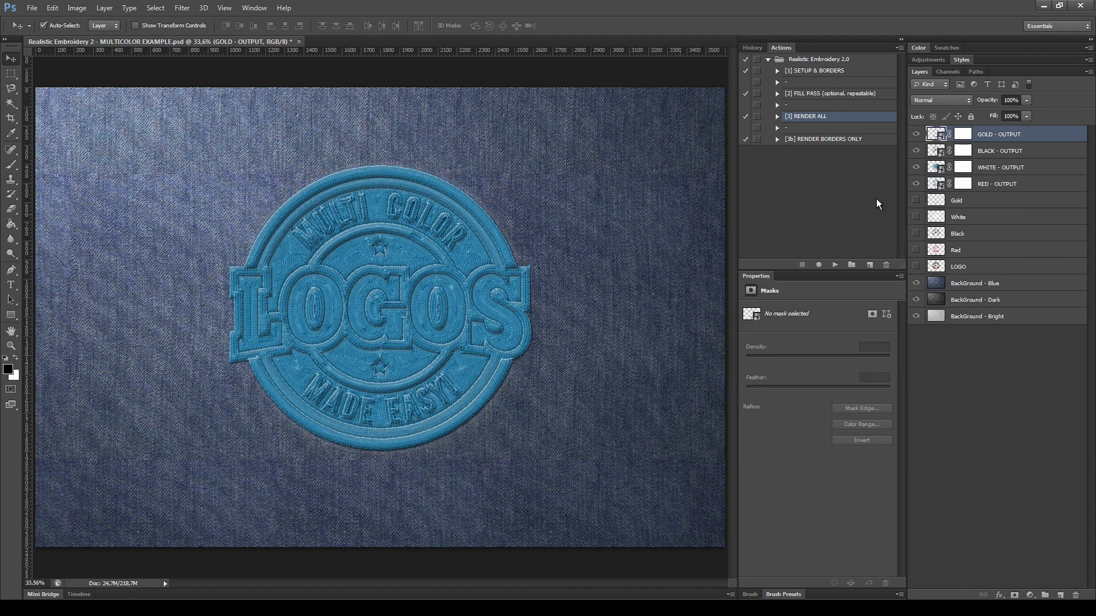
# - Move the GOLD - OUTPUT layer below RED - OUTPUT and save the document
pyautogui.moveTo(1037, 136); pyautogui.dragTo(1033, 193)
pyautogui.hotkey('ctrl', 's')
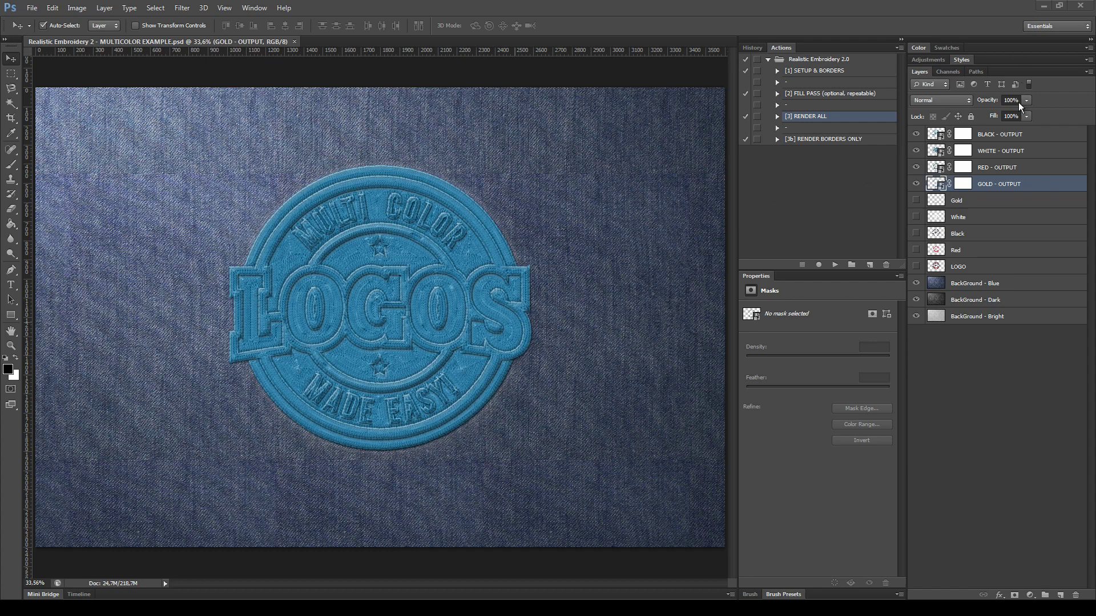
# - Hide the Borders layer inside the WHITE - OUTPUT smart object, then save and close it
pyautogui.click(998, 152)
pyautogui.doubleClick(936, 151)
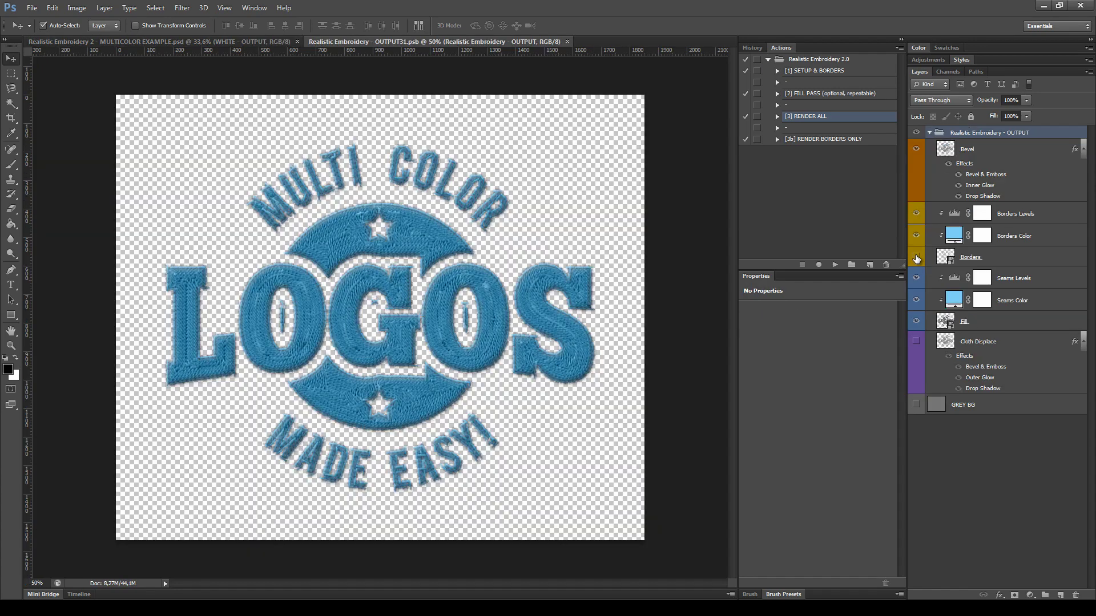
pyautogui.click(916, 258)
pyautogui.click(572, 42)
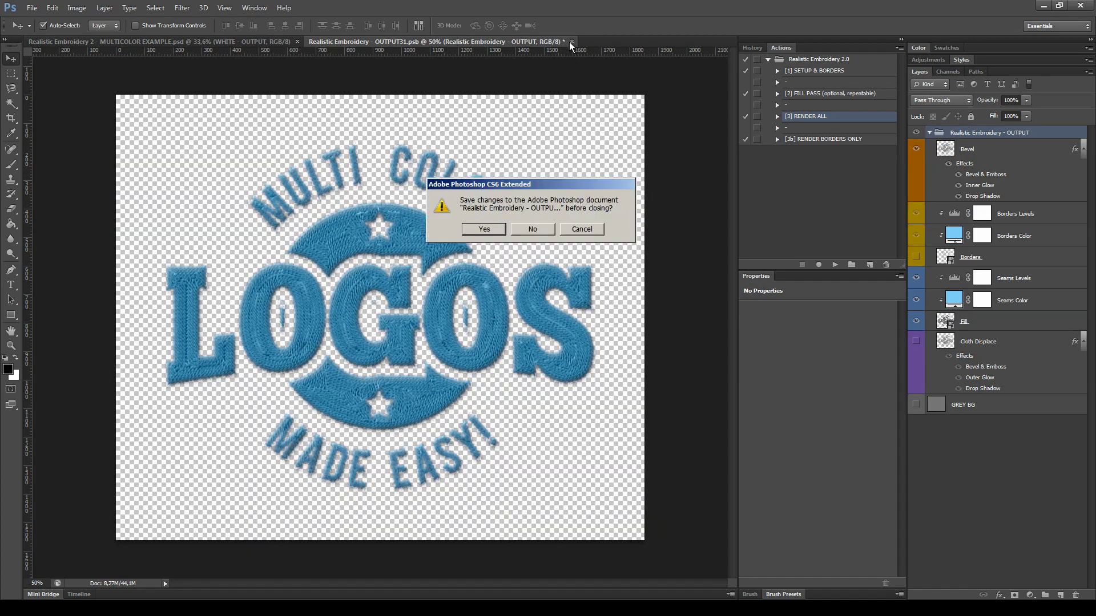
pyautogui.click(484, 228)
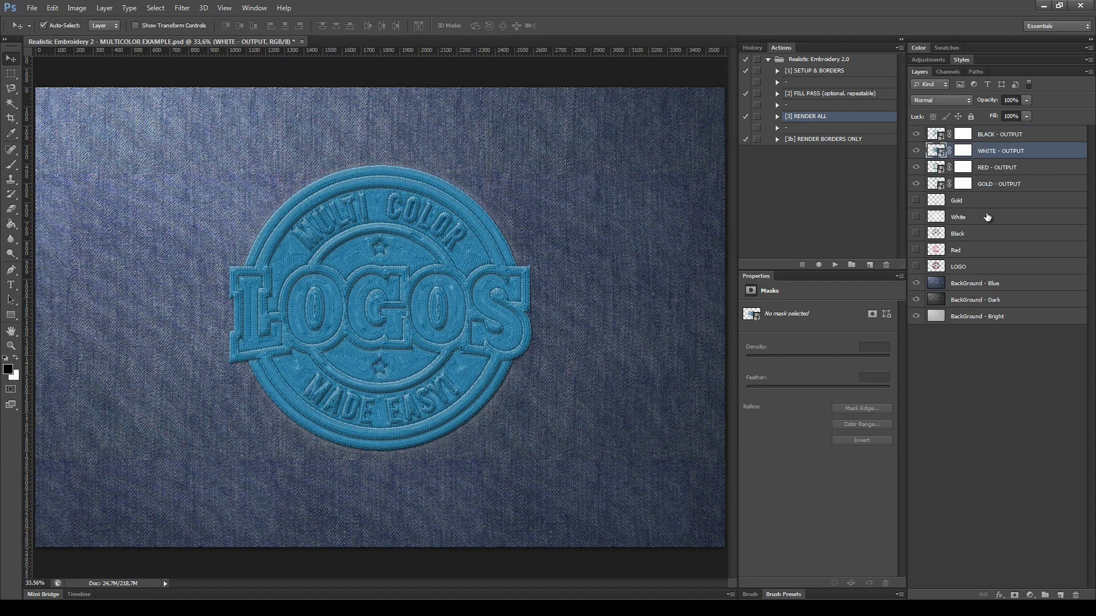
# - Show Border 2 in the Borders smart object inside RED - OUTPUT, then save and close both smart objects
pyautogui.click(938, 166)
pyautogui.doubleClick(937, 166)
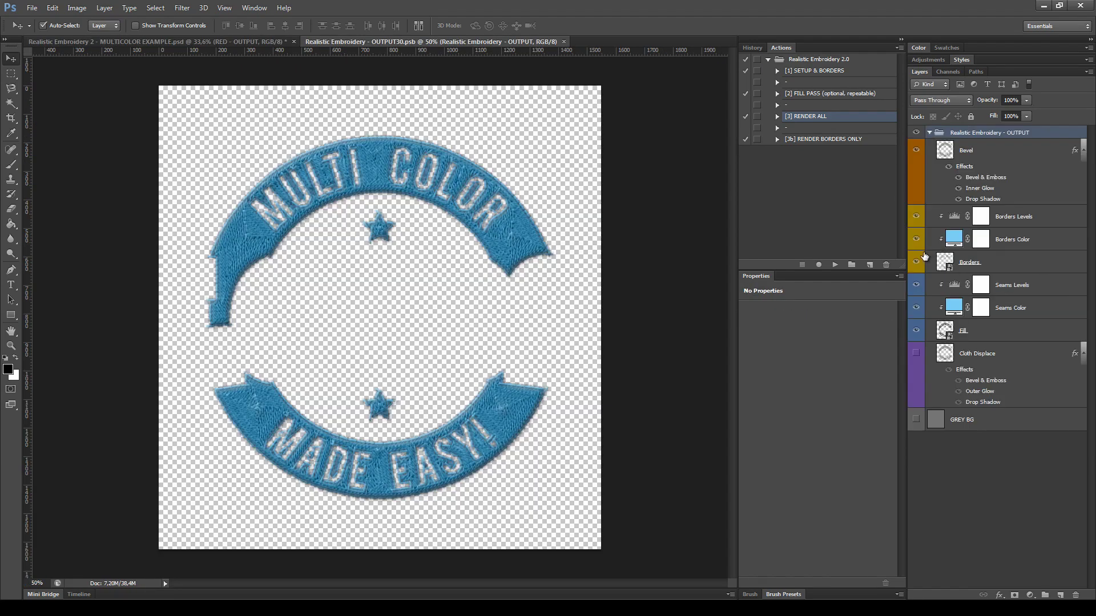
pyautogui.doubleClick(939, 261)
pyautogui.click(916, 173)
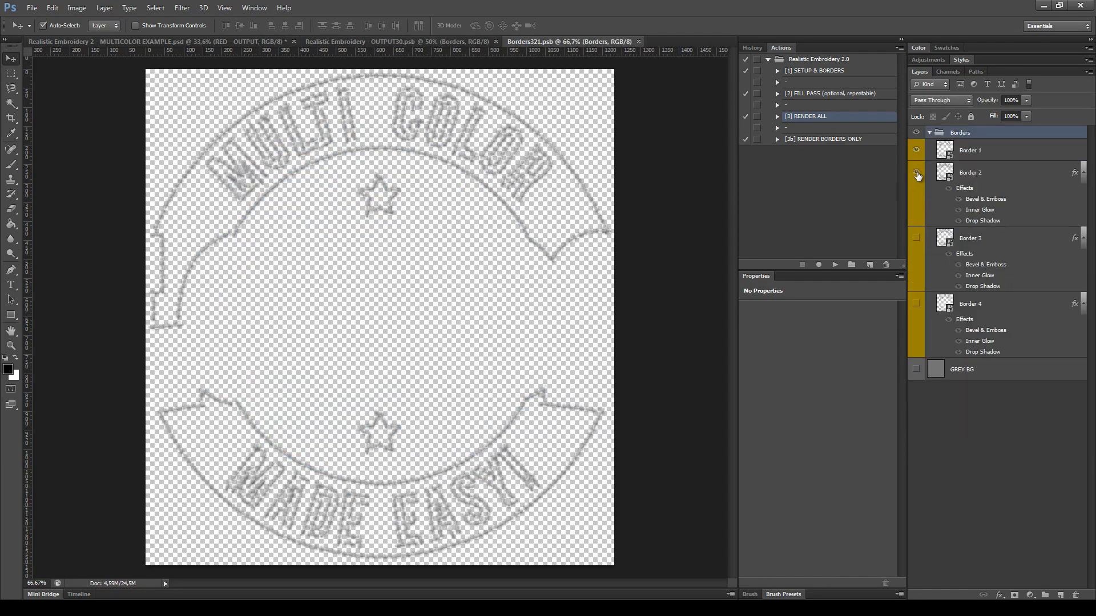
pyautogui.click(643, 41)
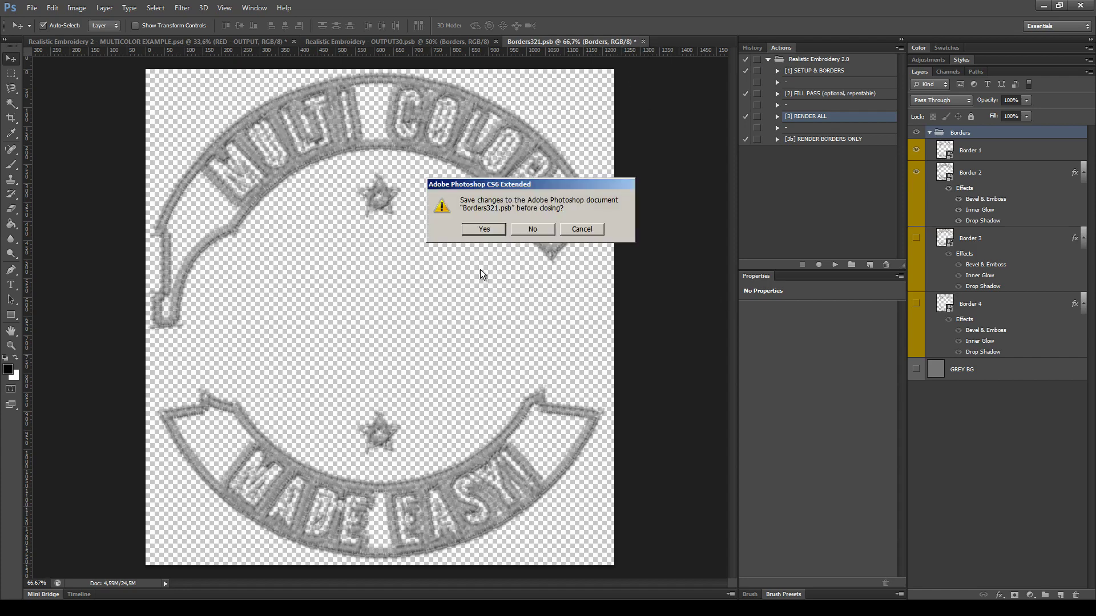
pyautogui.click(484, 229)
pyautogui.click(501, 42)
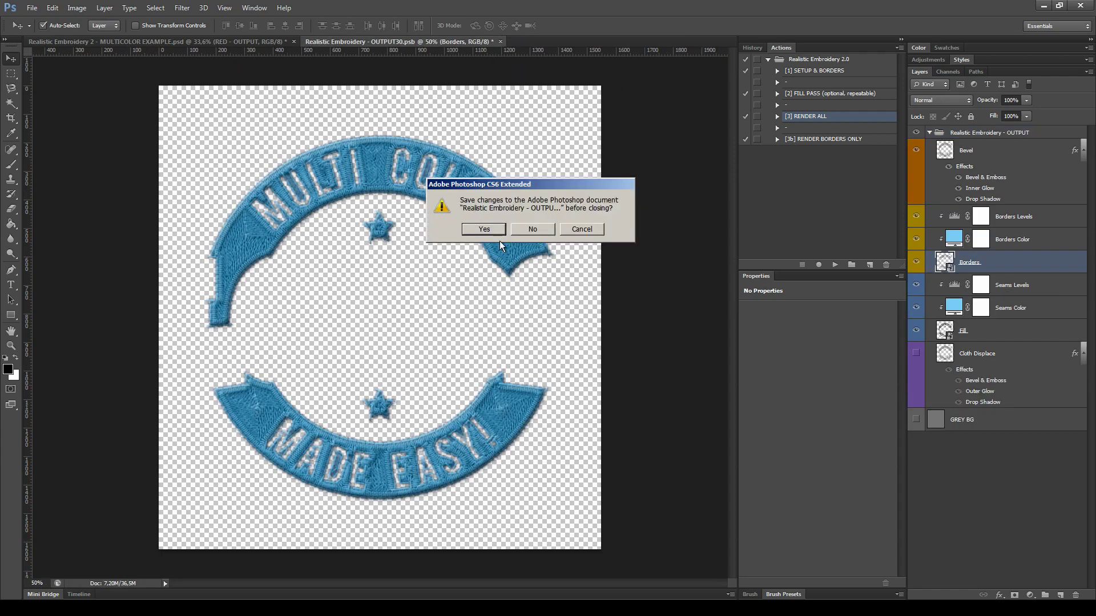
pyautogui.click(491, 230)
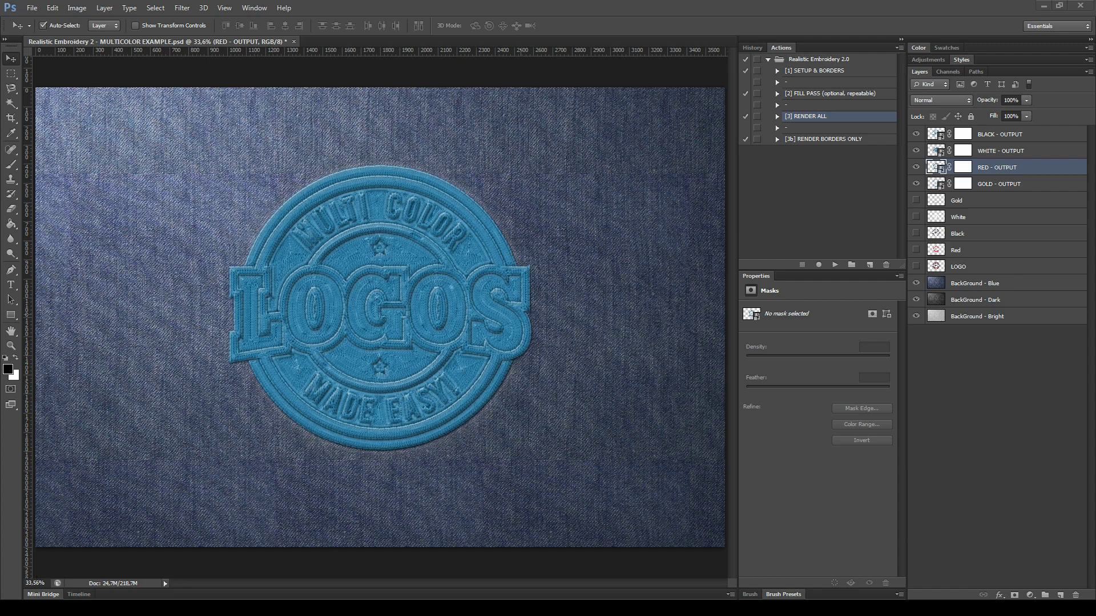
# - Hide the Borders Color and Seams Color layers inside the BLACK - OUTPUT smart object, then save and close it
pyautogui.click(1057, 138)
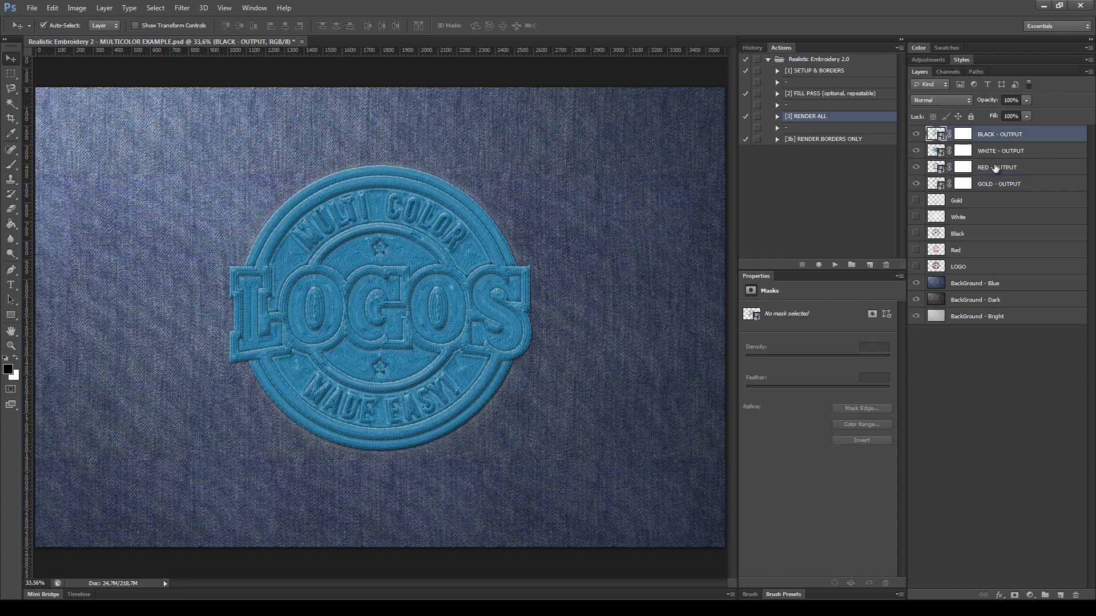
pyautogui.doubleClick(935, 135)
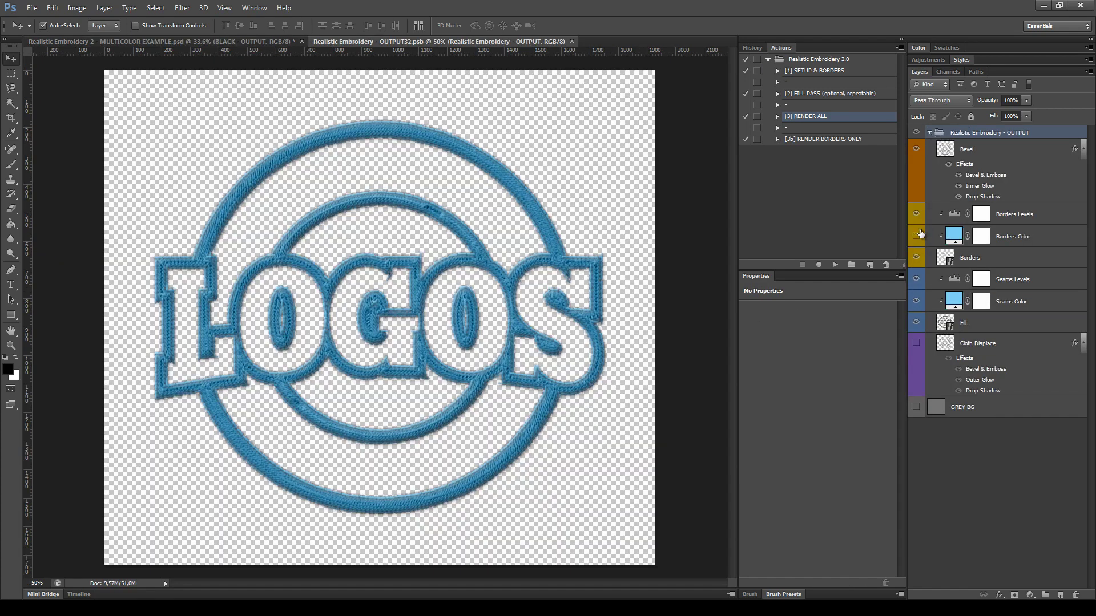
pyautogui.click(916, 302)
pyautogui.hotkey('ctrl', 'w')
pyautogui.click(491, 232)
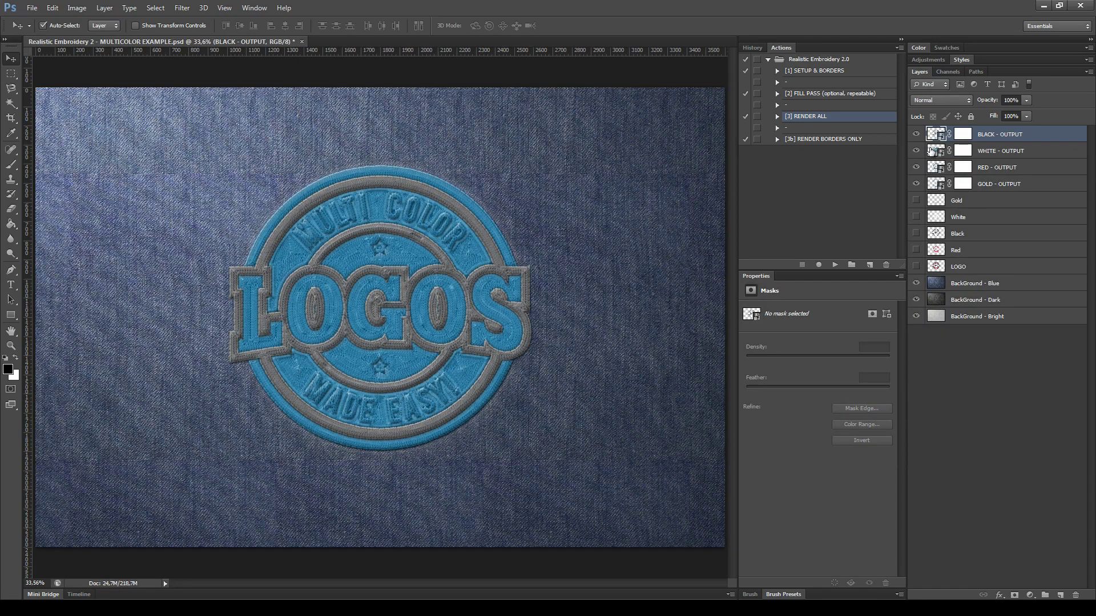
# - Hide the Seams Color layer inside the WHITE - OUTPUT smart object, then save and close it
pyautogui.doubleClick(933, 148)
pyautogui.click(916, 301)
pyautogui.hotkey('ctrl', 'w')
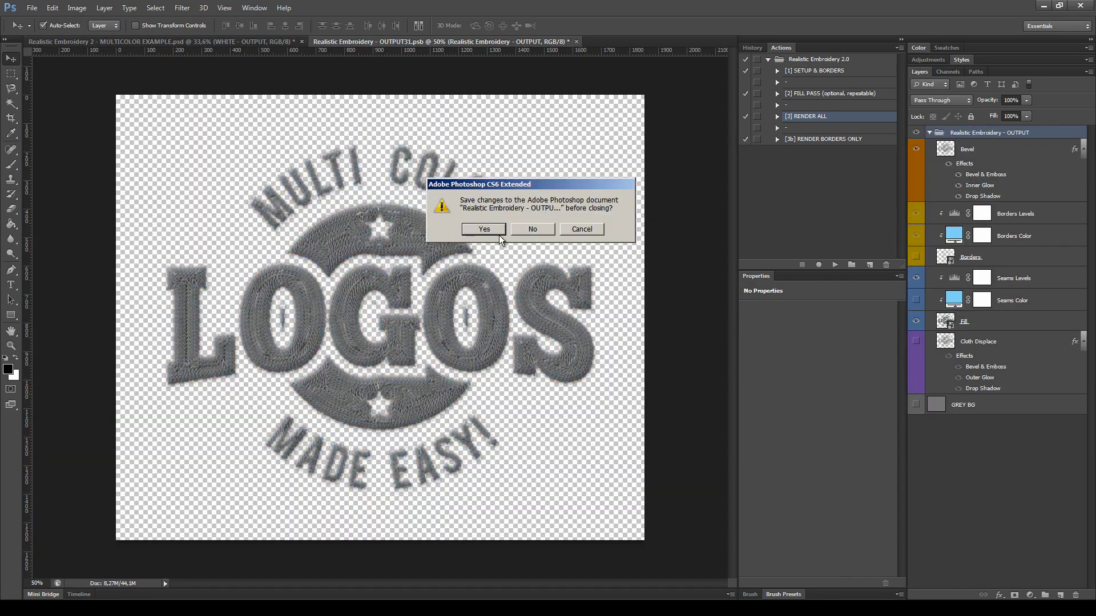
pyautogui.click(495, 230)
# - Hide the Borders Color and Seams Color layers inside the RED - OUTPUT smart object, then save and close it
pyautogui.doubleClick(935, 167)
pyautogui.click(916, 239)
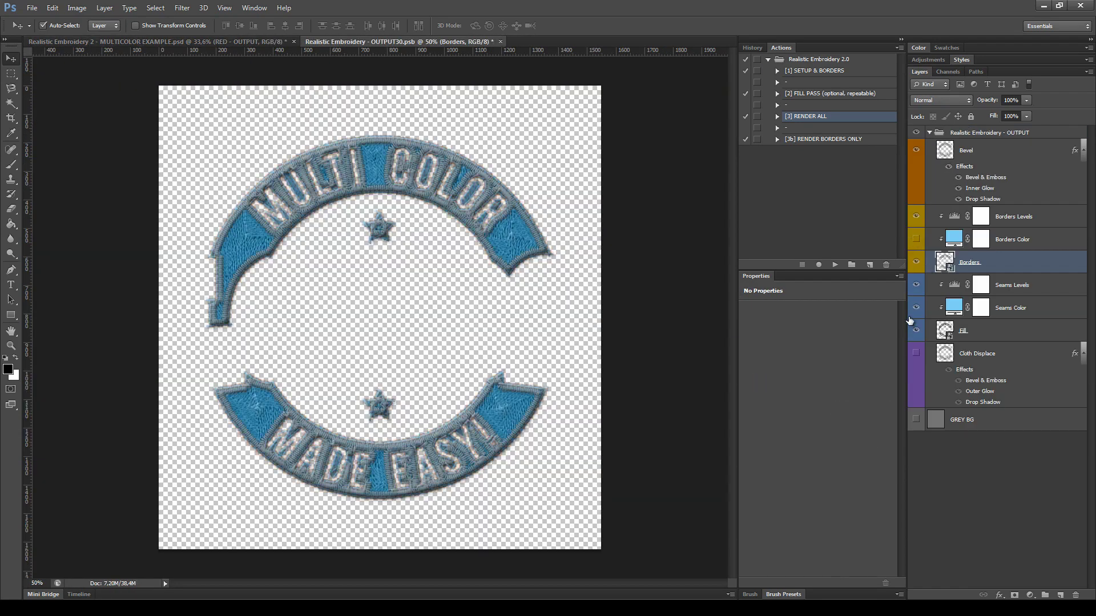
pyautogui.click(916, 308)
pyautogui.hotkey('ctrl', 'w')
pyautogui.click(493, 231)
# - Hide the Borders Color and Seams Color layers inside the GOLD - OUTPUT smart object, then save and close it
pyautogui.doubleClick(932, 186)
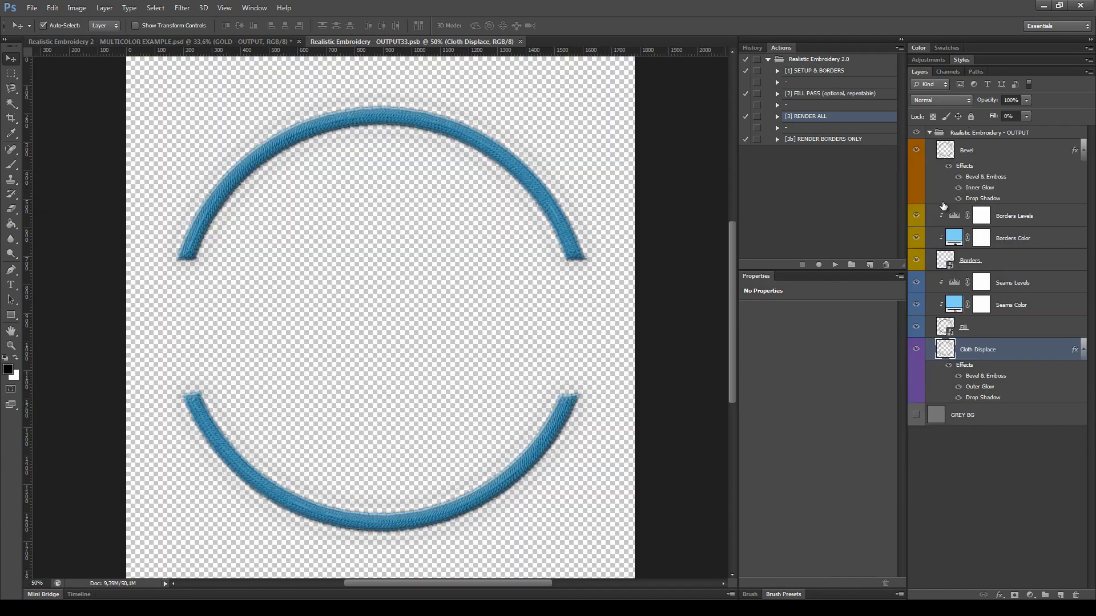
pyautogui.click(916, 238)
pyautogui.click(915, 304)
pyautogui.hotkey('ctrl', 'w')
pyautogui.press('Return')
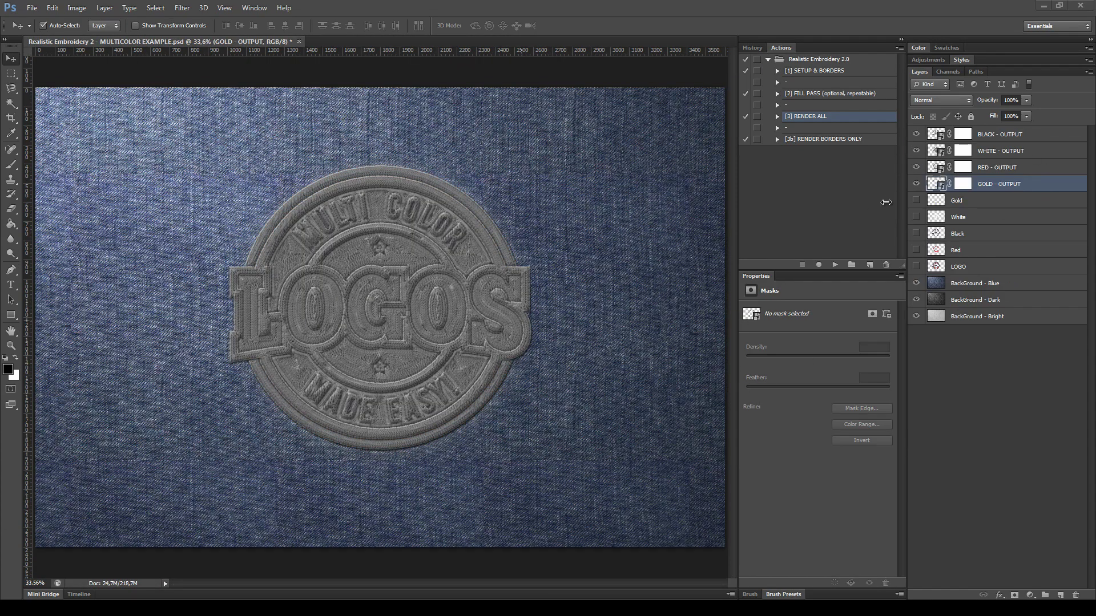
# - Move the LOGO layer above BLACK - OUTPUT, make it visible and set its blend mode to Overlay
pyautogui.click(987, 267)
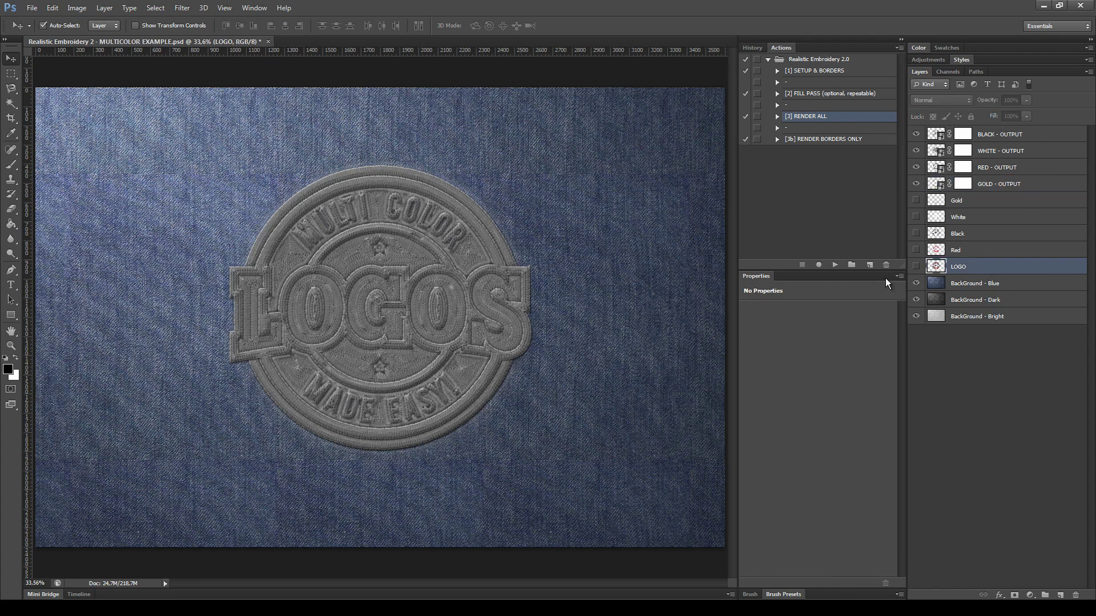
pyautogui.moveTo(976, 271); pyautogui.dragTo(975, 131)
pyautogui.click(933, 103)
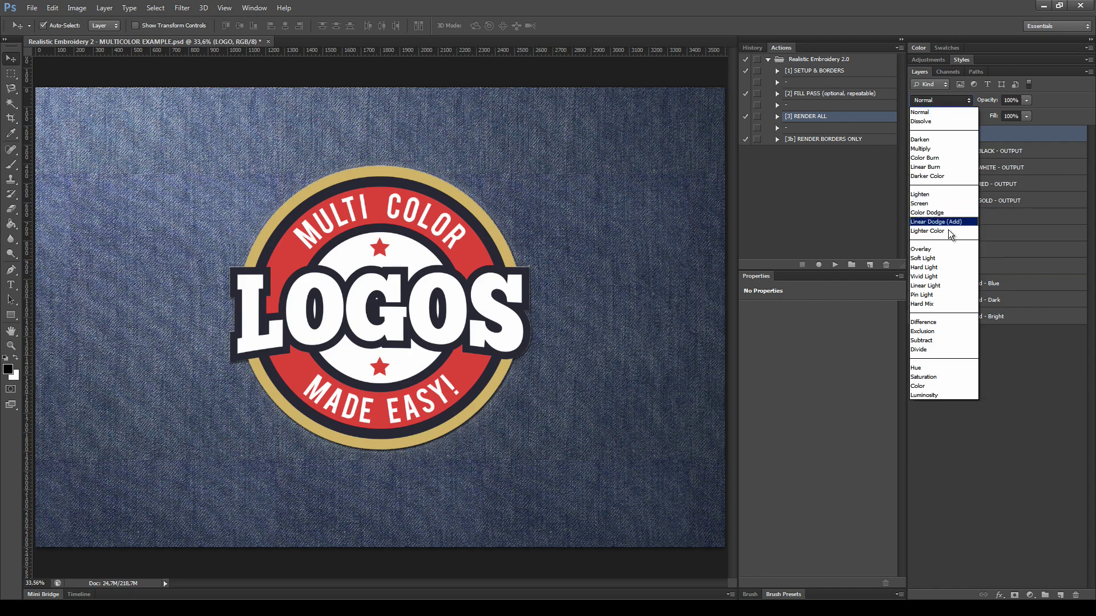
pyautogui.click(947, 249)
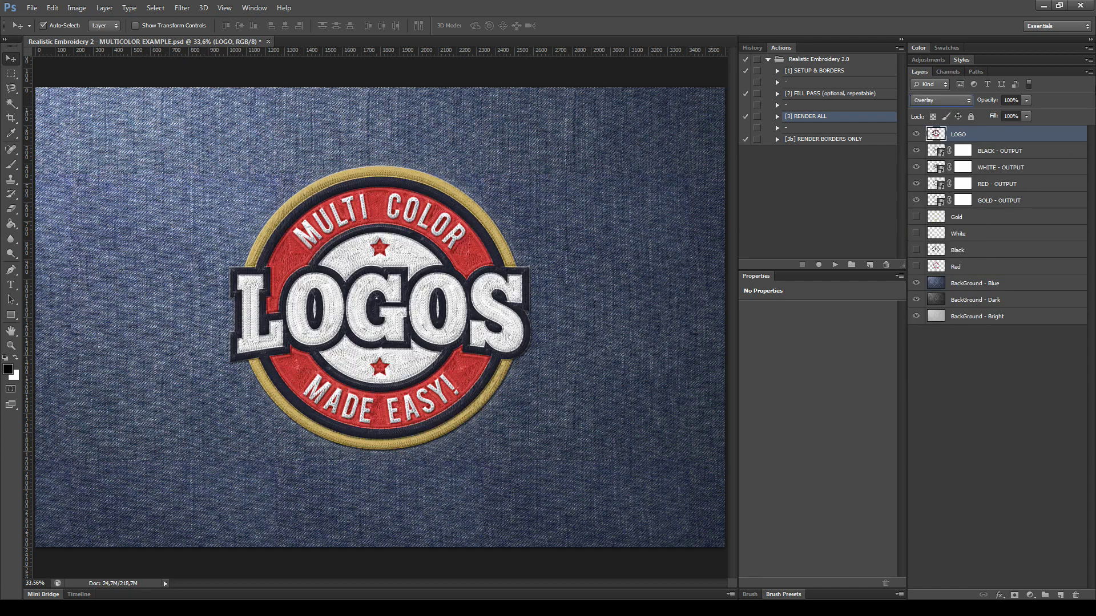
# - Set the LOGO layer's opacity to 95%
pyautogui.click(1007, 100)
pyautogui.write('95')
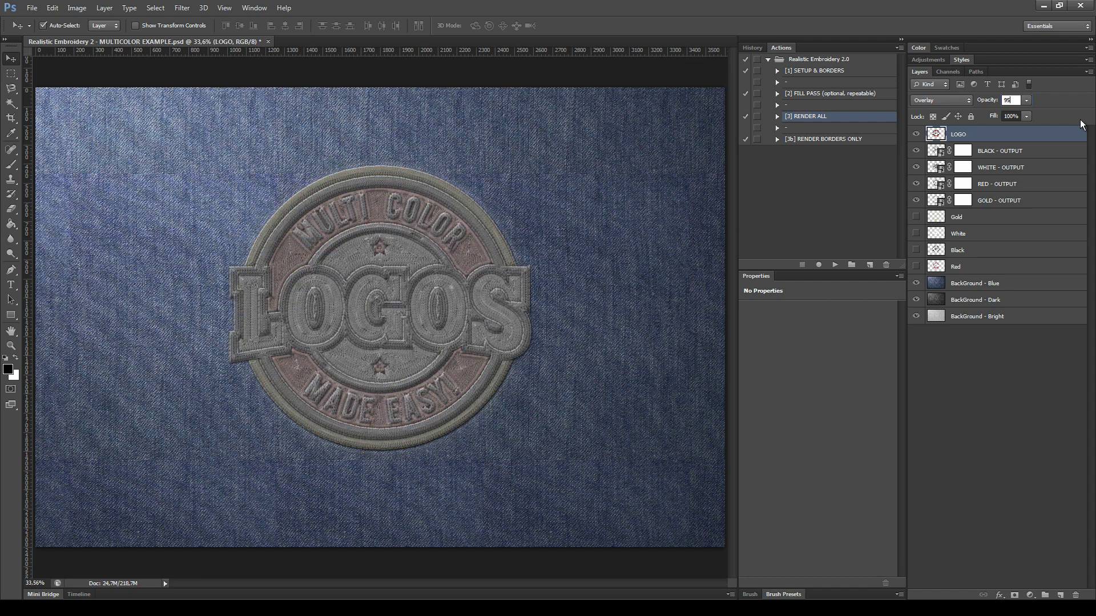
pyautogui.press('Return')
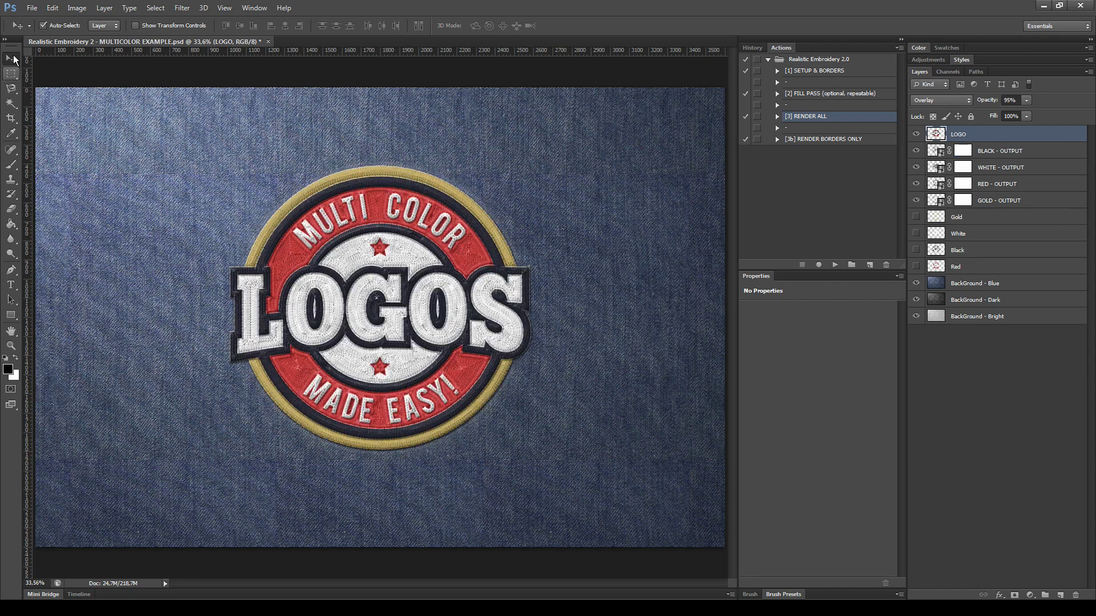
# - Examine the stitch detail and colours of the embroidered logo up close and at full view
pyautogui.scroll(4, 419, 339)
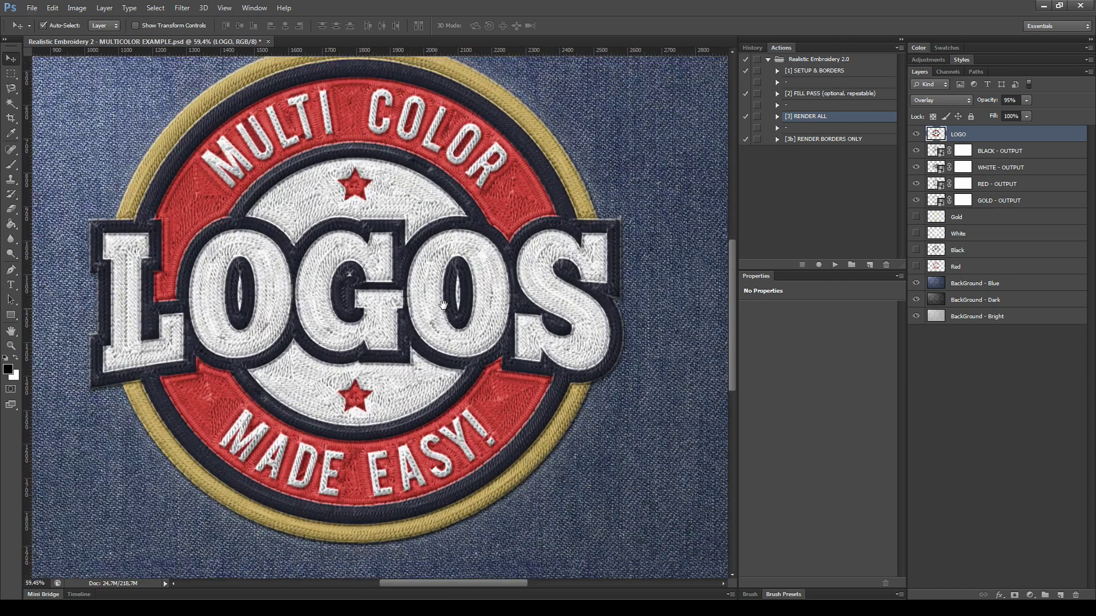
pyautogui.scroll(1, 451, 337)
pyautogui.hscroll(-2, 451, 337)
pyautogui.scroll(-3, 507, 313)
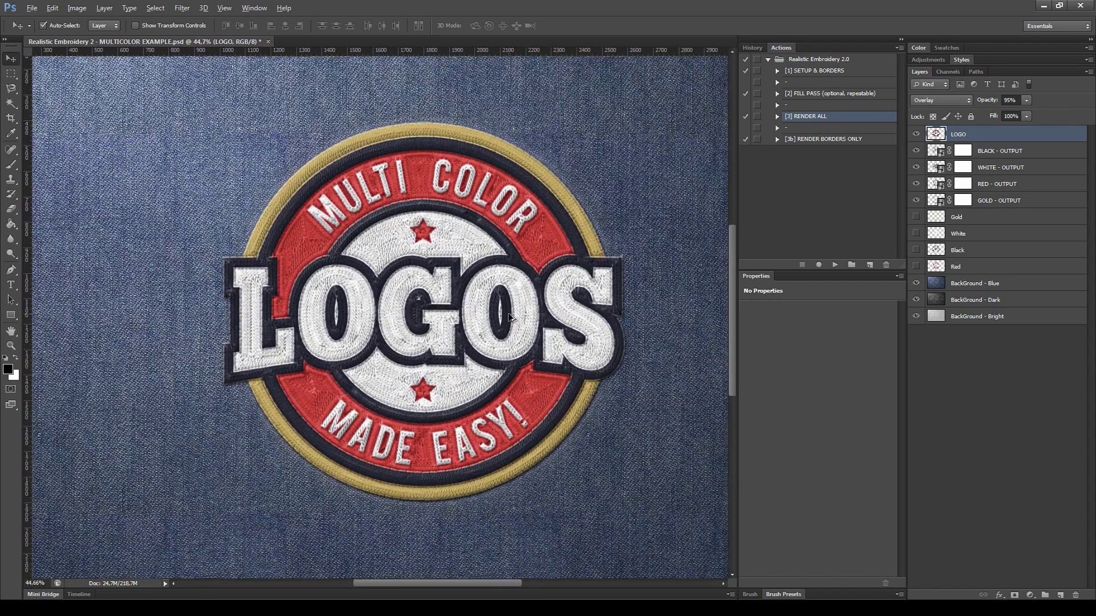
pyautogui.scroll(1, 507, 313)
pyautogui.scroll(-1, 530, 314)
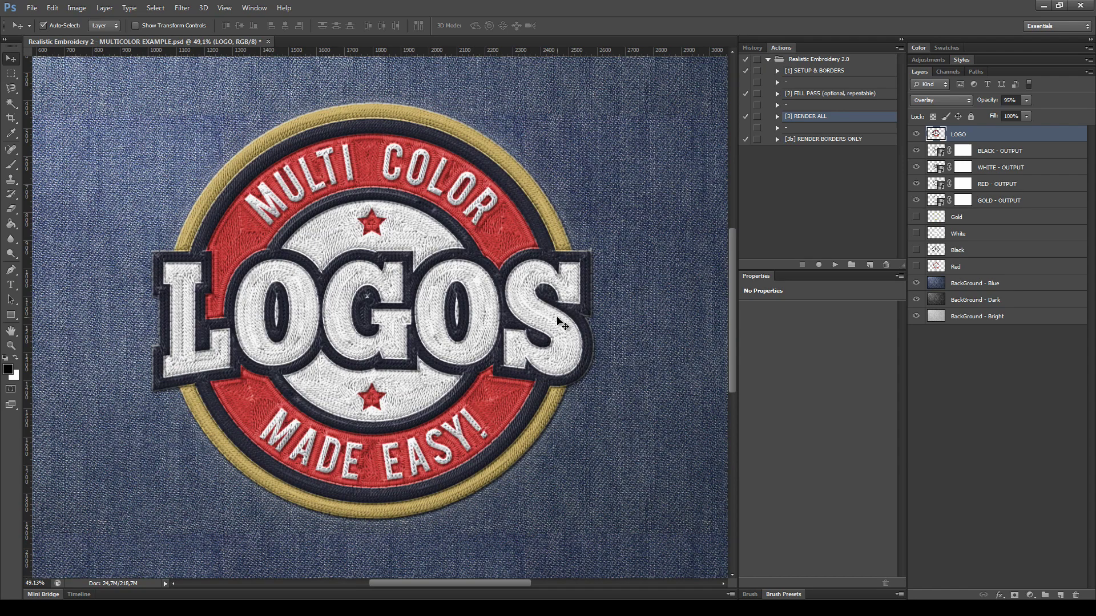
pyautogui.scroll(1, 510, 283)
pyautogui.scroll(-3, 413, 308)
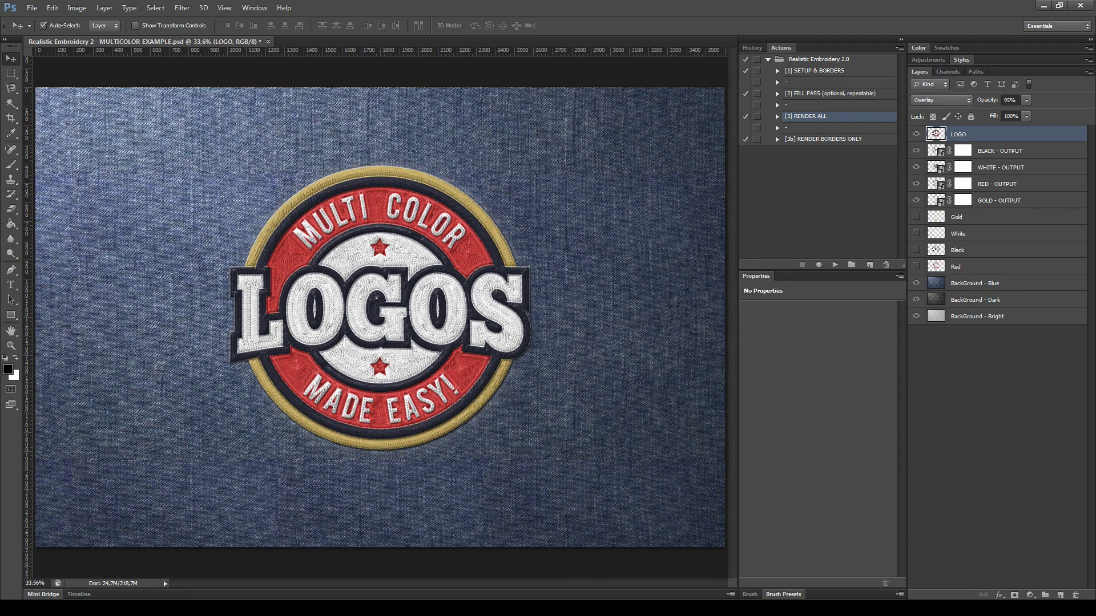
# - Compare the embroidery without and with the LOGO colour overlay, leaving the LOGO layer visible
pyautogui.click(916, 133)
pyautogui.click(1021, 202)
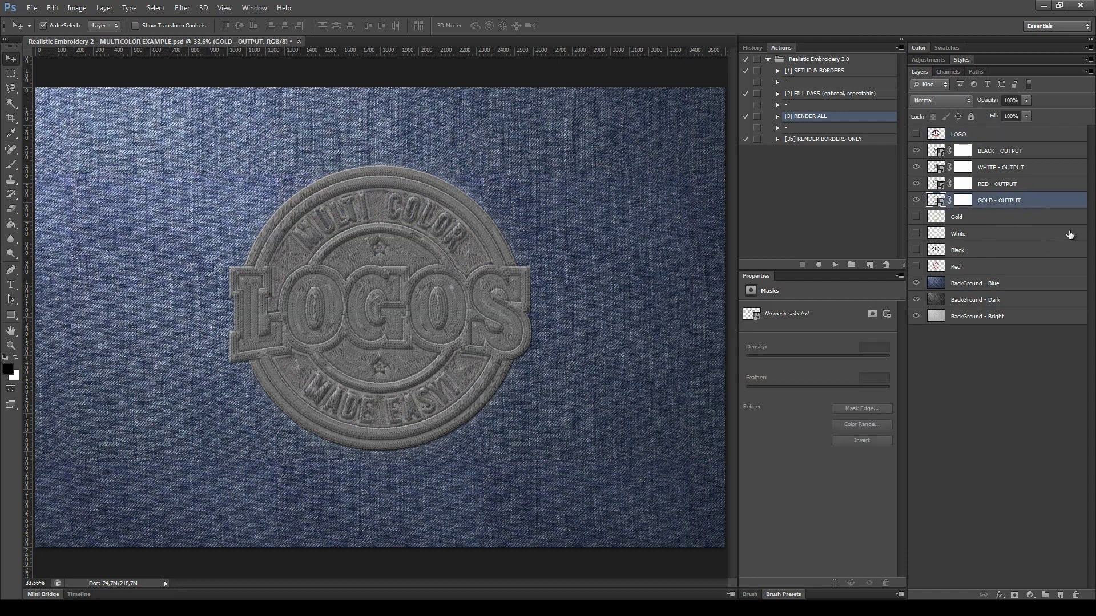
pyautogui.click(1005, 134)
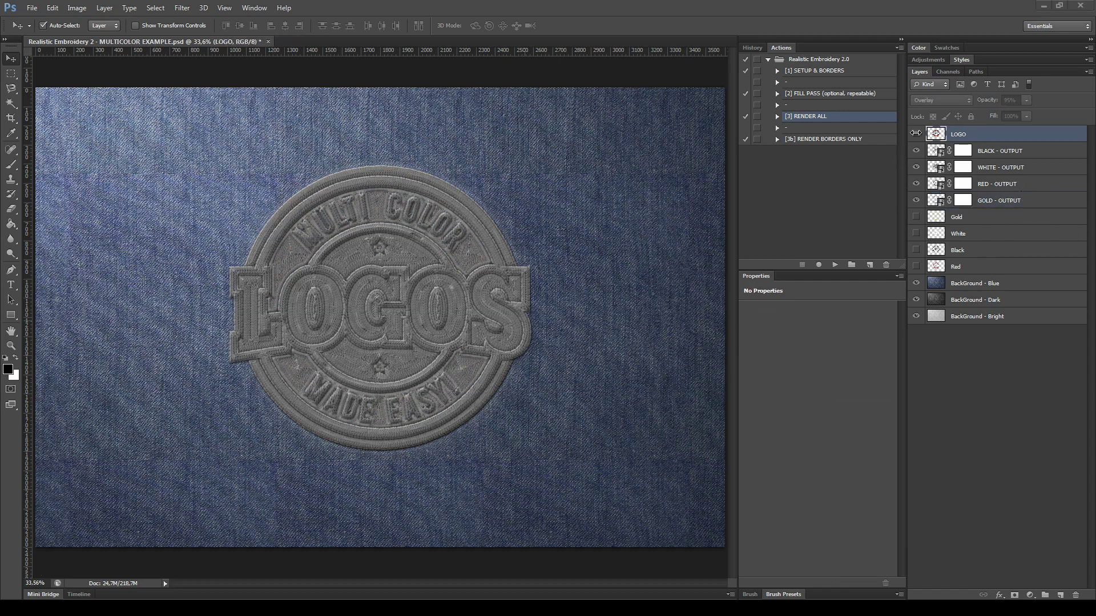
pyautogui.click(916, 133)
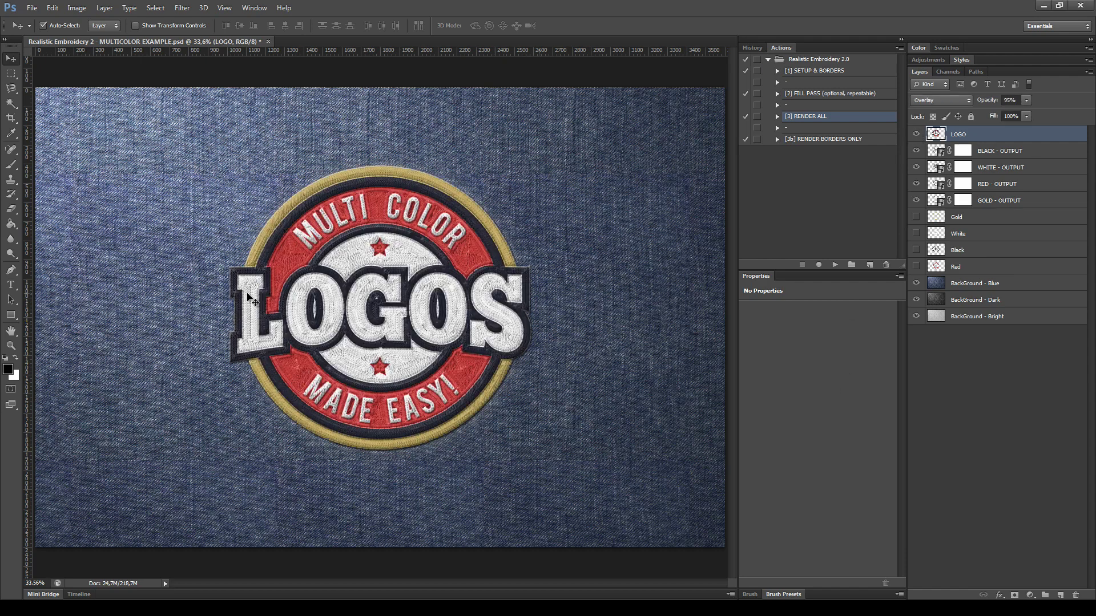
# - Open Realistic Embroidery 2 - TEMPLATE Multicolor 2.psd and inspect its embroidered logo up close
pyautogui.click(32, 8)
pyautogui.click(46, 28)
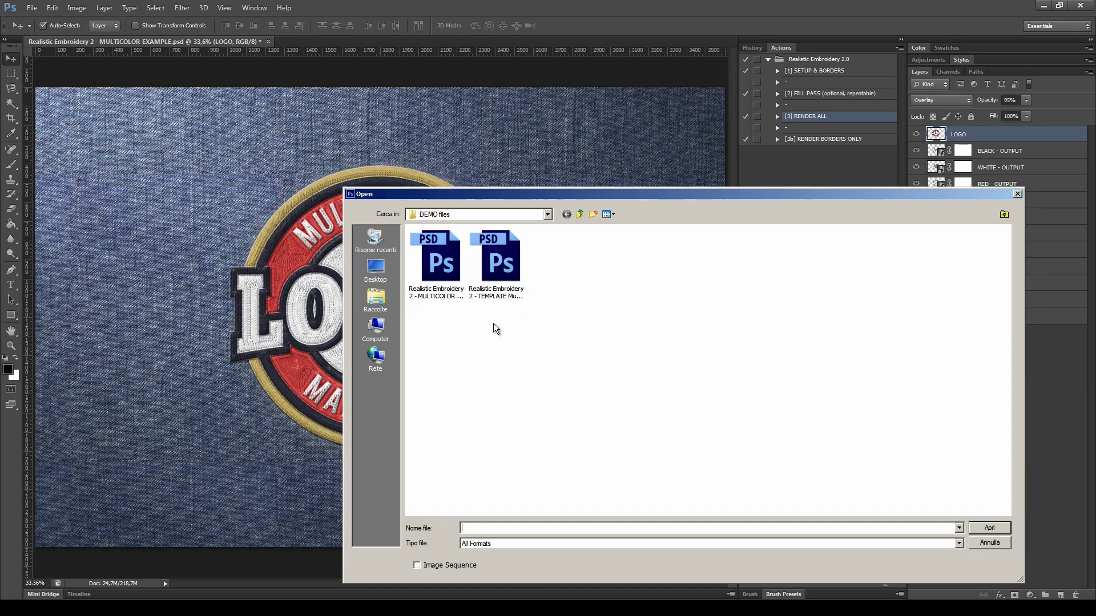
pyautogui.click(505, 254)
pyautogui.doubleClick(505, 255)
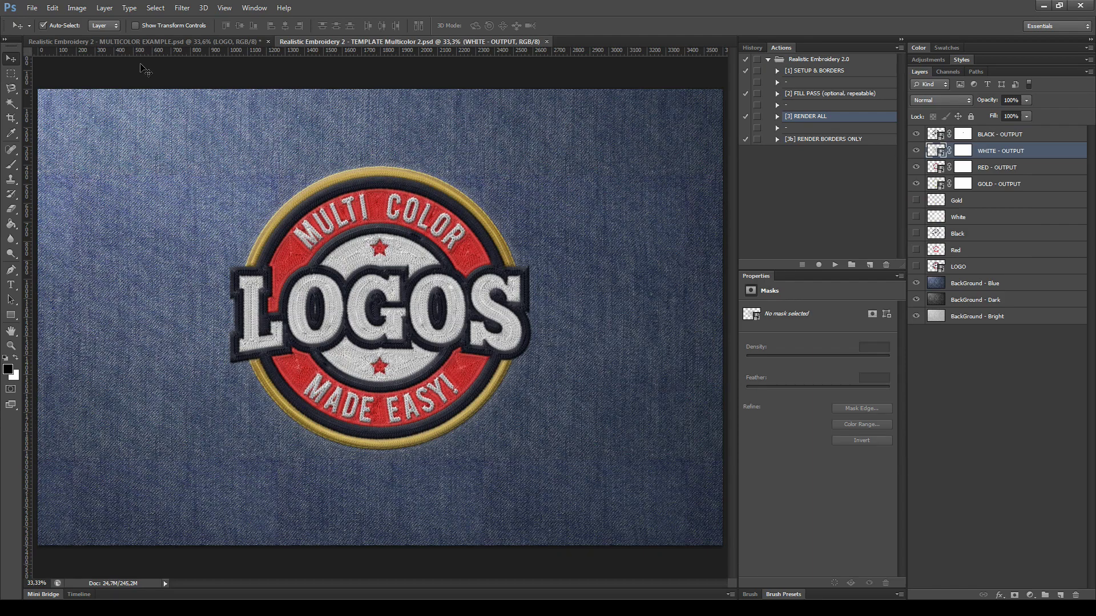
pyautogui.scroll(5, 579, 374)
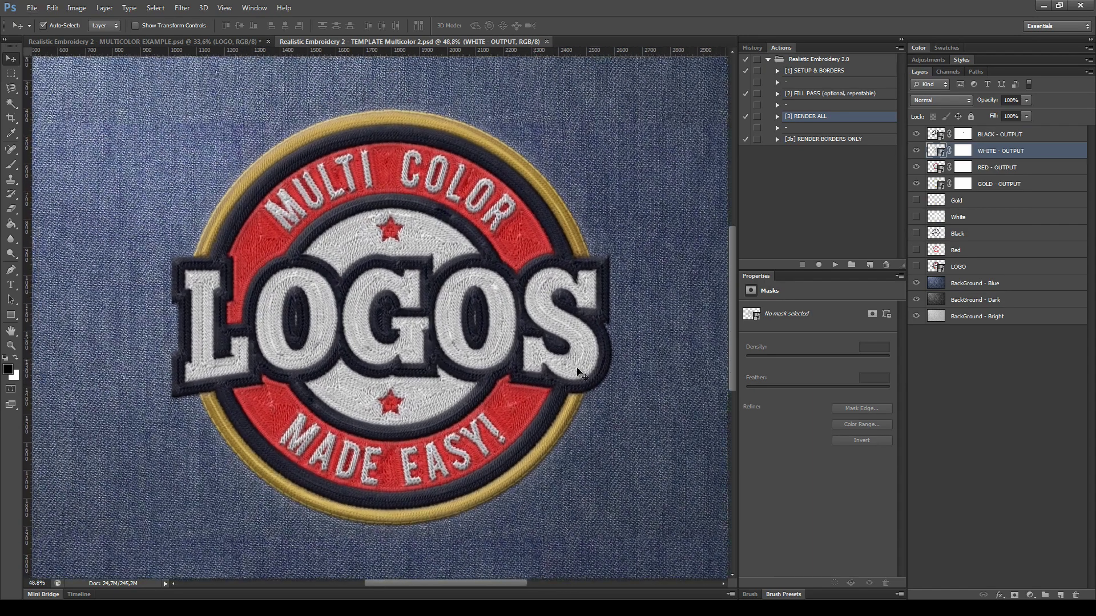
pyautogui.scroll(3, 580, 373)
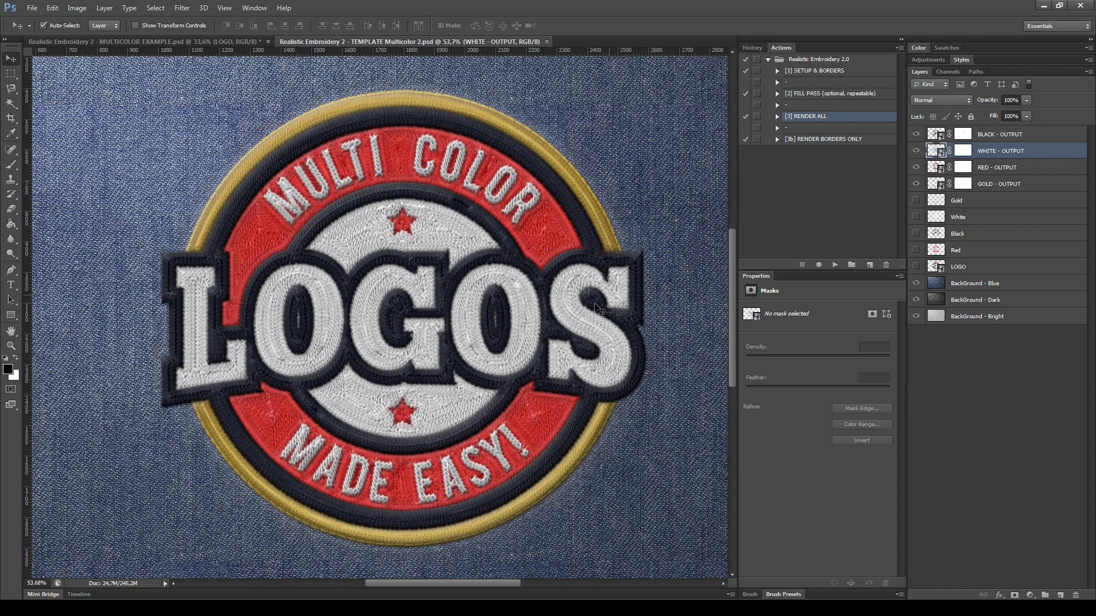
# - Compare the stitching and colours of the logo in the MULTICOLOR EXAMPLE document with the TEMPLATE Multicolor 2 version
pyautogui.click(189, 40)
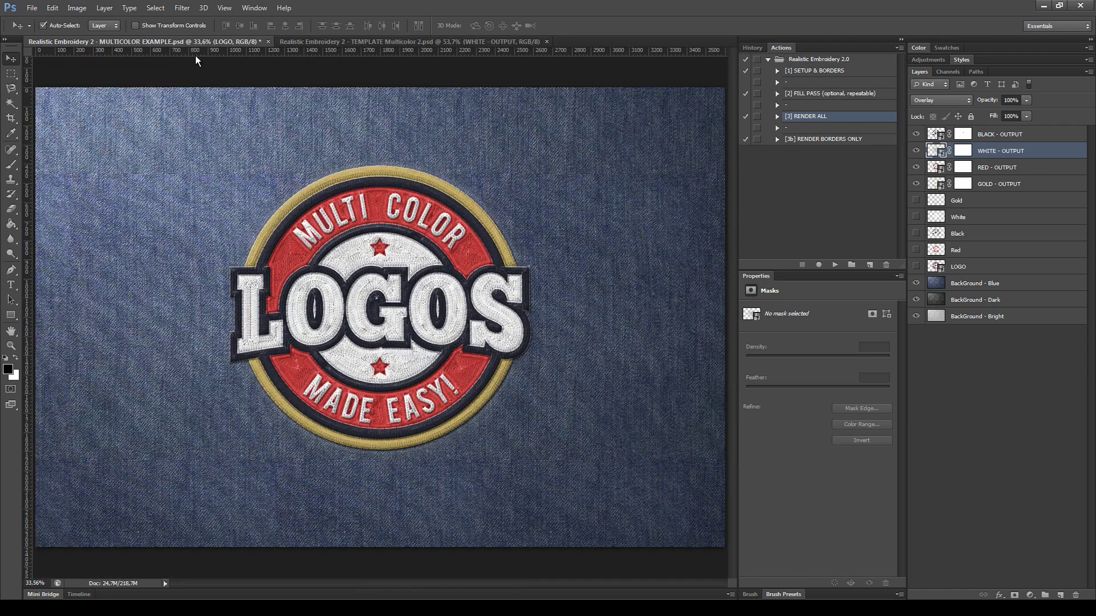
pyautogui.scroll(5, 436, 385)
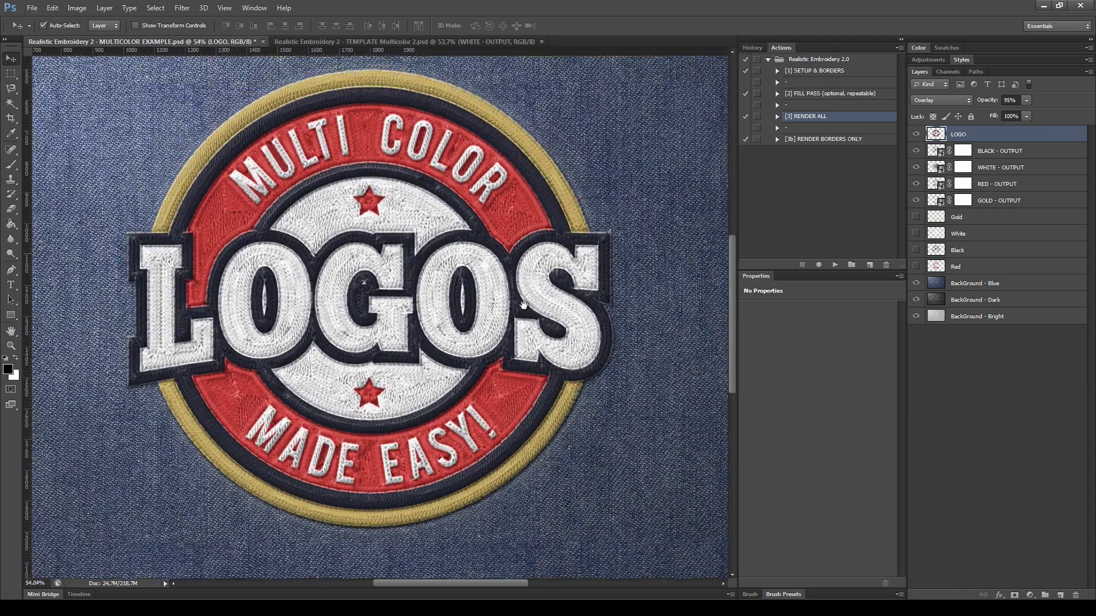
pyautogui.scroll(3, 524, 305)
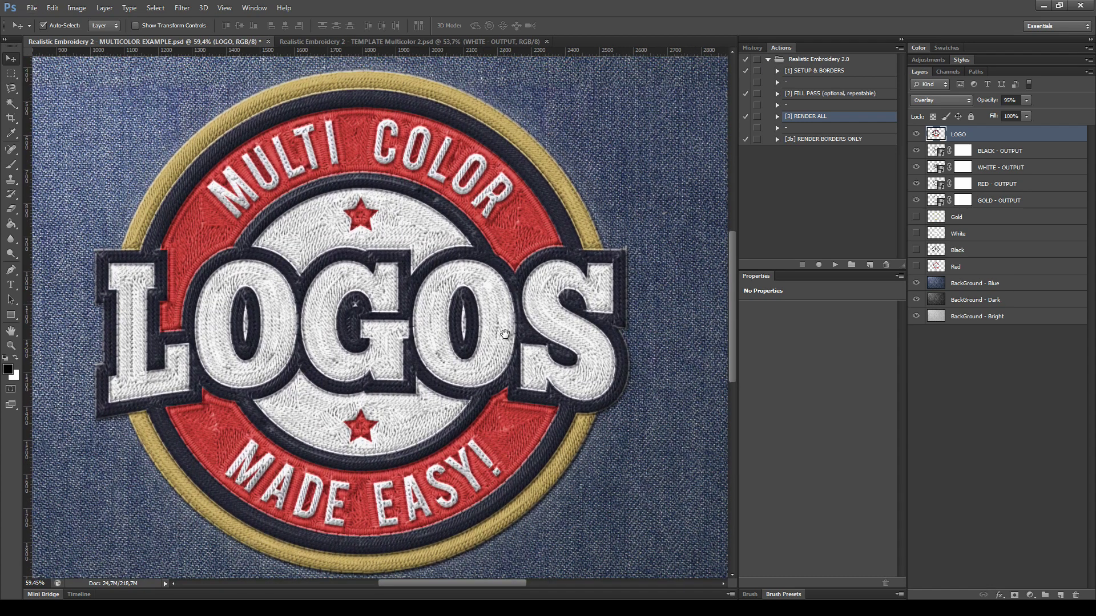
pyautogui.moveTo(505, 334); pyautogui.dragTo(505, 325)
pyautogui.click(396, 41)
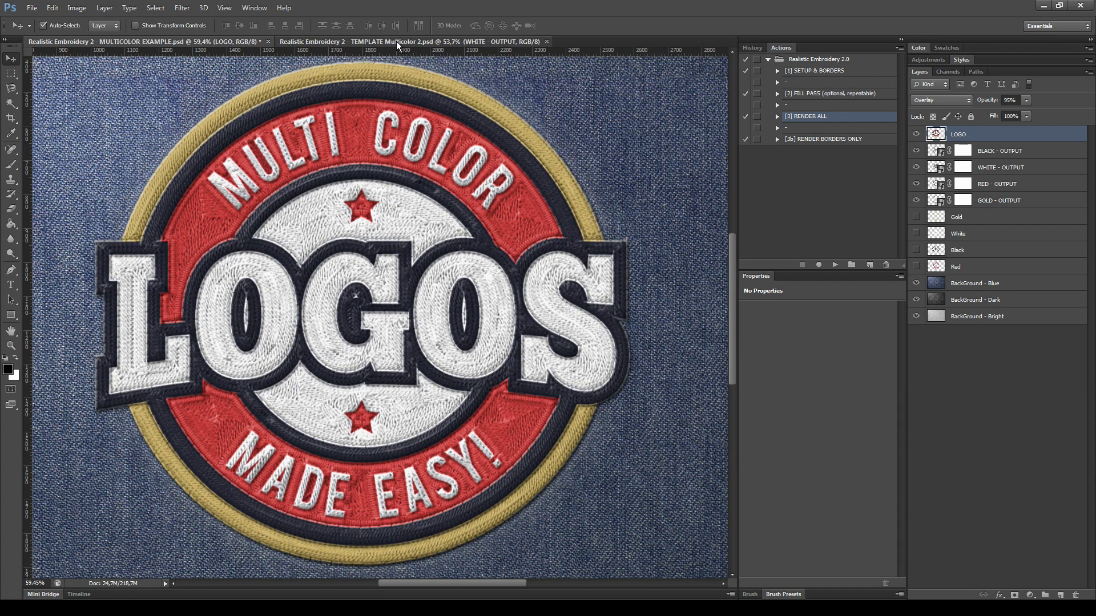
pyautogui.scroll(-3, 491, 314)
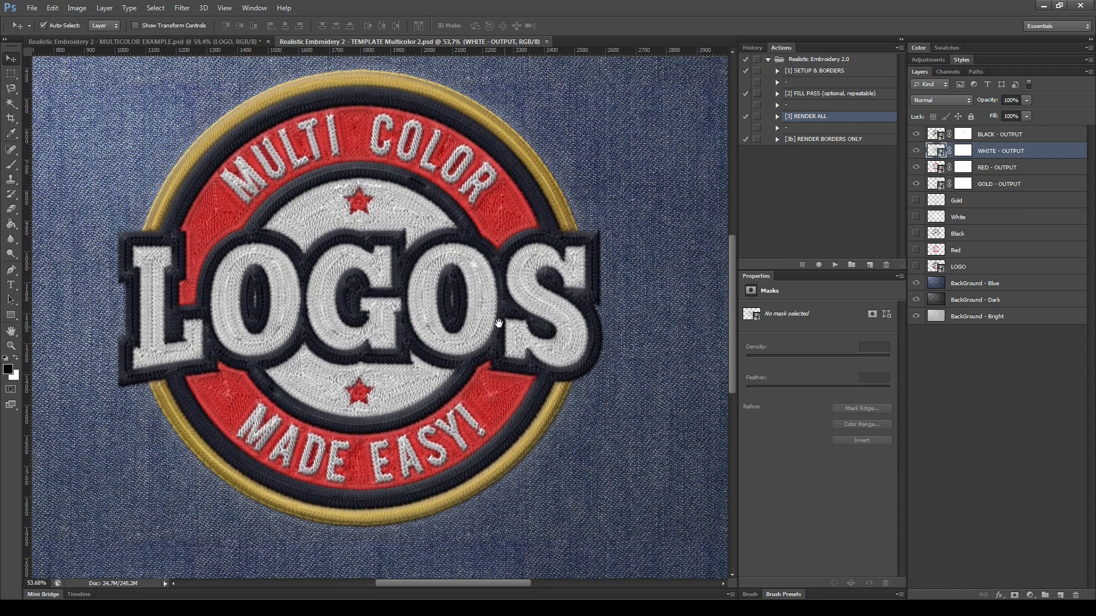
pyautogui.press('alt')
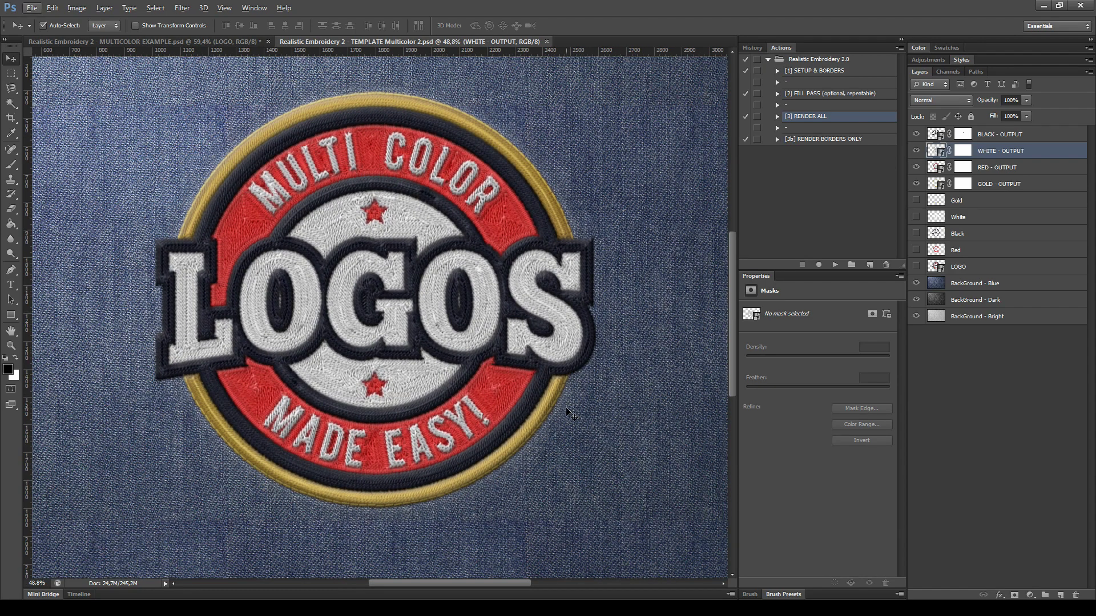
pyautogui.scroll(-1, 568, 412)
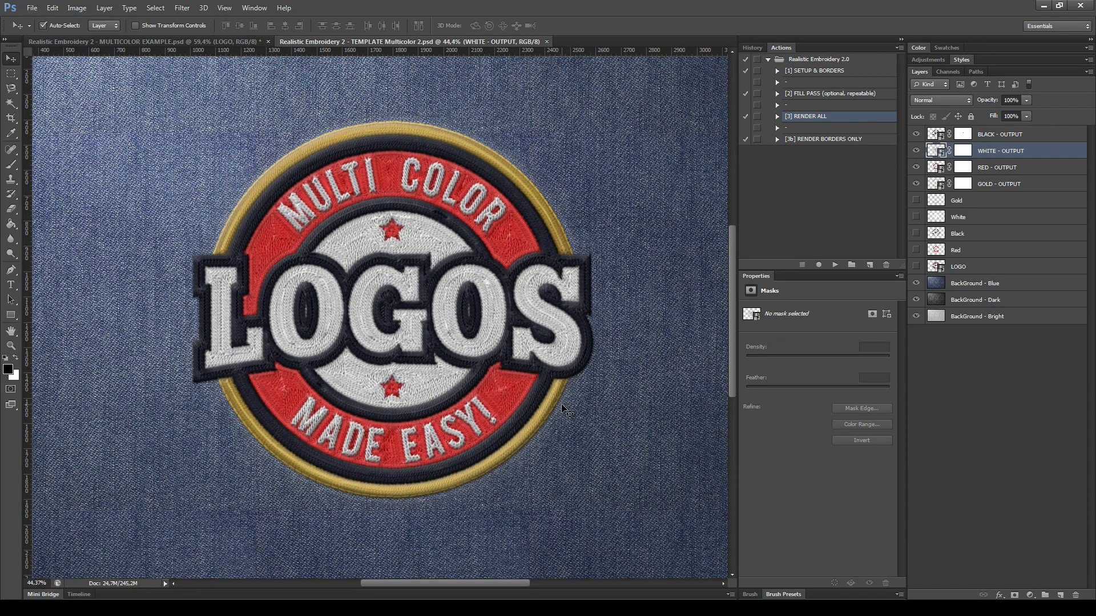
pyautogui.scroll(-2, 566, 411)
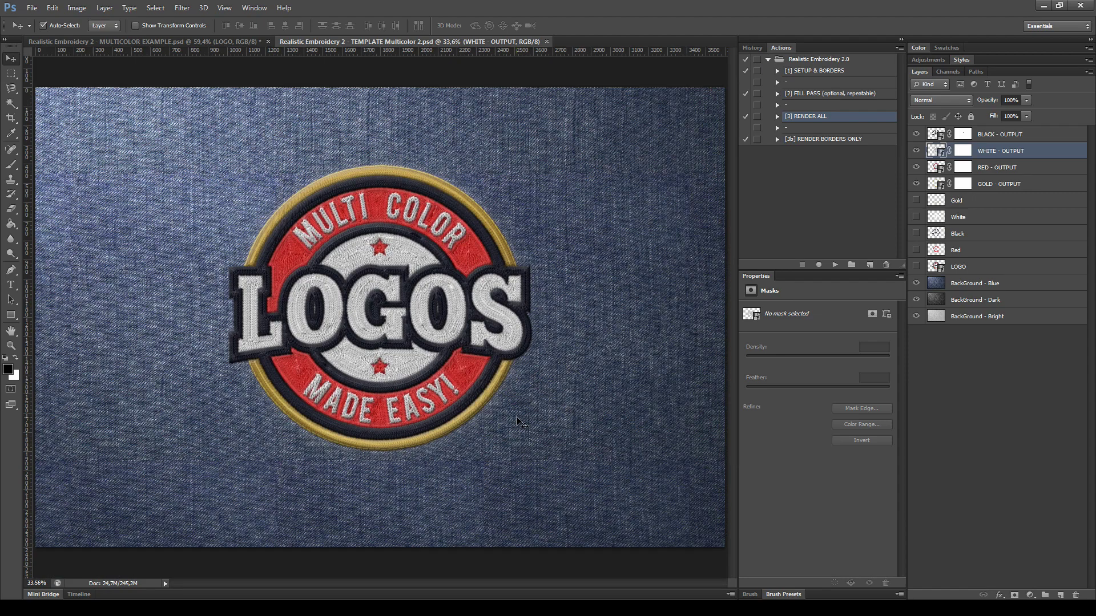